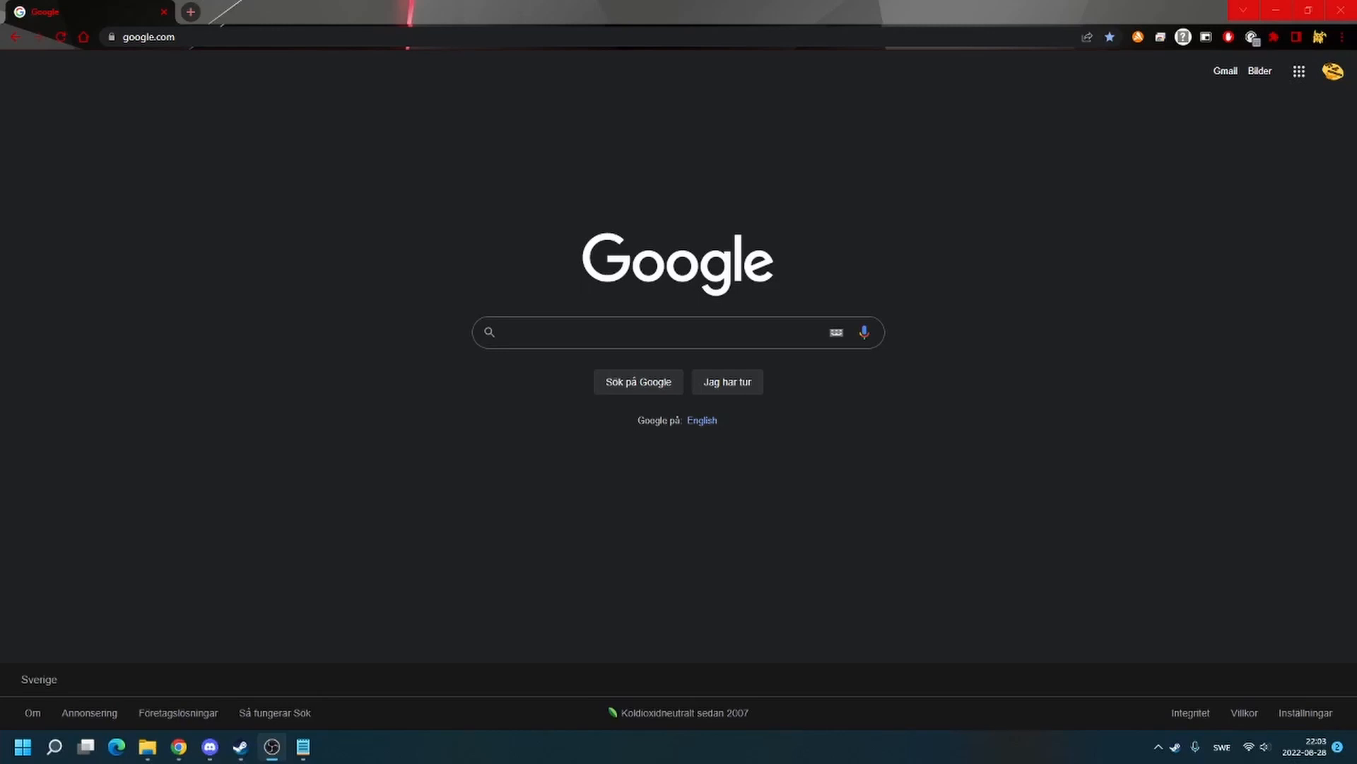
Bring the Notepad note with the Discord invite link to the front from the taskbar.
{"action": "left_click", "coordinate": [303, 747]}
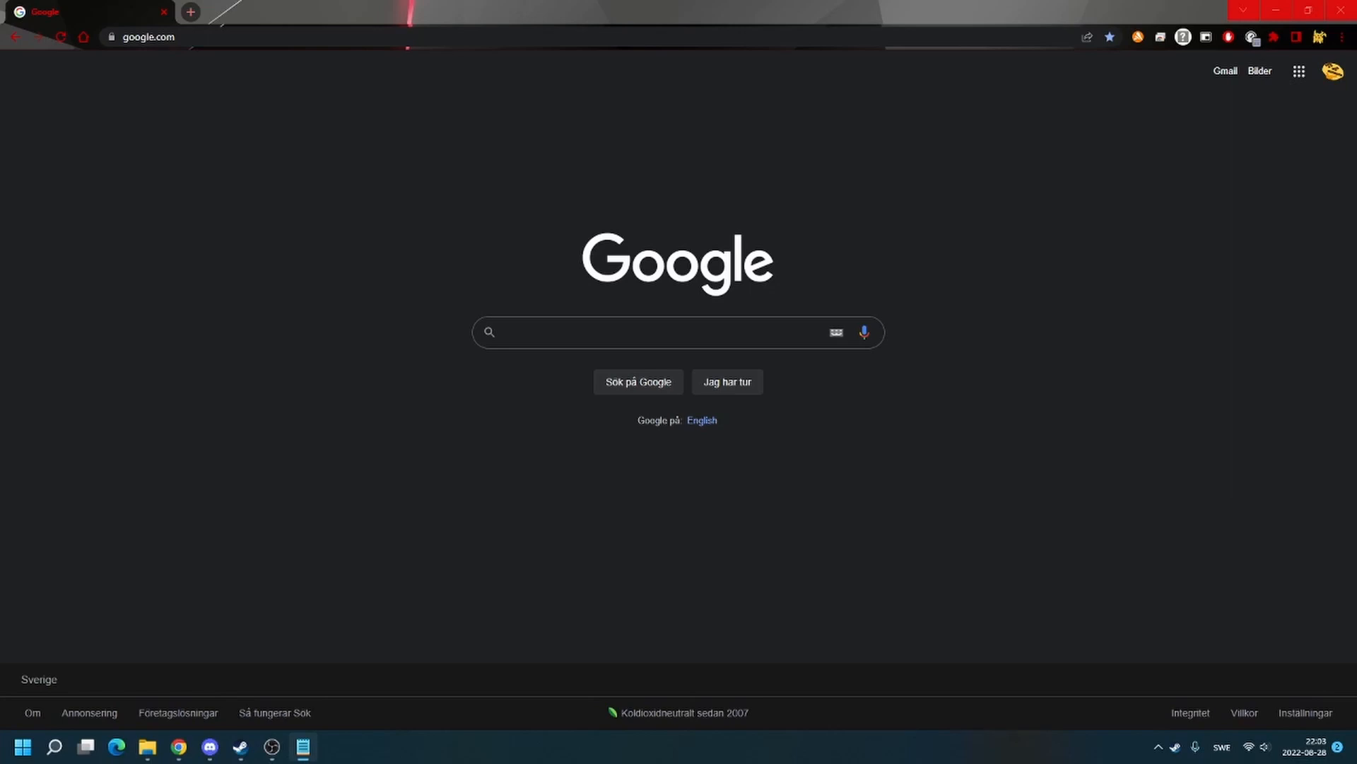
{"action": "left_click", "coordinate": [304, 746]}
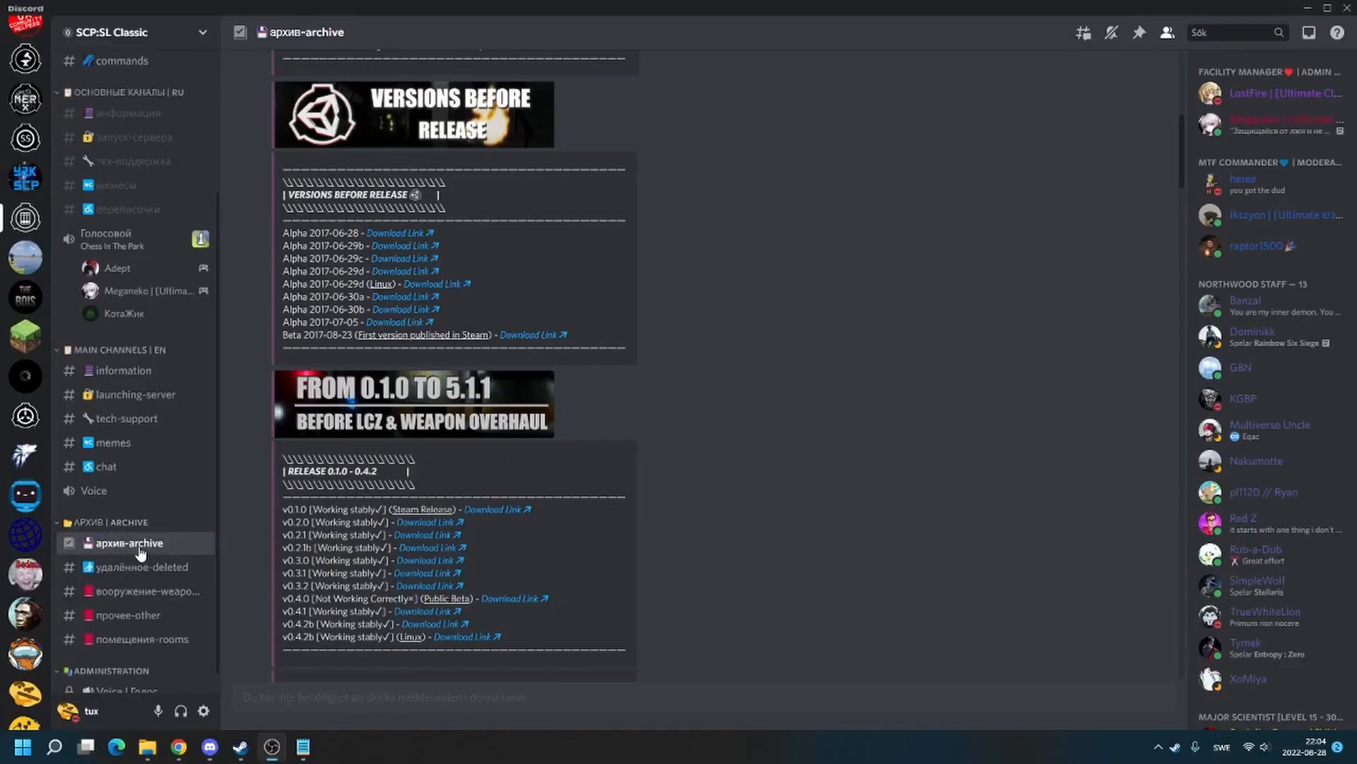
{"action": "scroll", "coordinate": [308, 357], "scroll_direction": "down", "scroll_amount": 5}
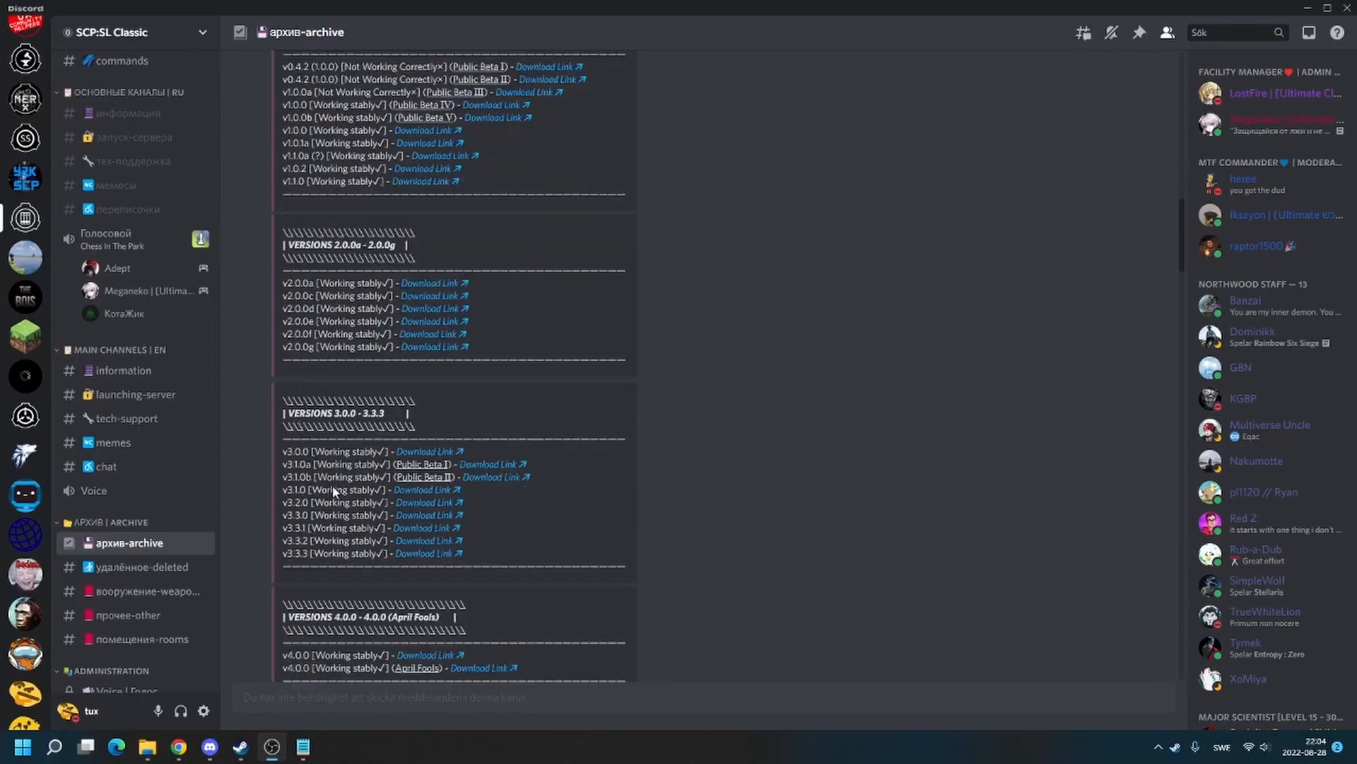
{"action": "scroll", "coordinate": [308, 356], "scroll_direction": "down", "scroll_amount": 5}
{"action": "scroll", "coordinate": [322, 516], "scroll_direction": "down", "scroll_amount": 5}
{"action": "scroll", "coordinate": [321, 518], "scroll_direction": "down", "scroll_amount": 5}
{"action": "scroll", "coordinate": [322, 445], "scroll_direction": "down", "scroll_amount": 3}
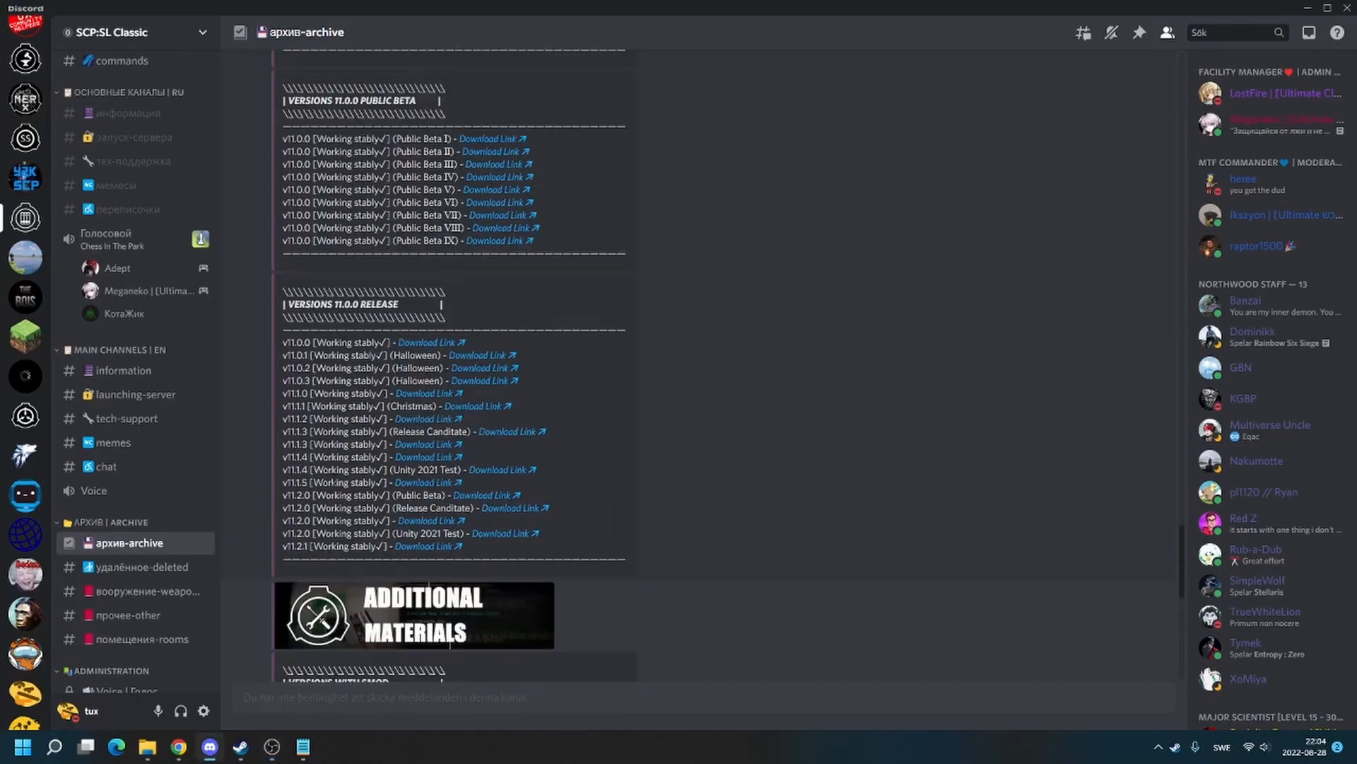
{"action": "scroll", "coordinate": [371, 590], "scroll_direction": "down", "scroll_amount": 2}
{"action": "scroll", "coordinate": [356, 531], "scroll_direction": "up", "scroll_amount": 4}
{"action": "scroll", "coordinate": [339, 499], "scroll_direction": "up", "scroll_amount": 4}
{"action": "scroll", "coordinate": [361, 472], "scroll_direction": "up", "scroll_amount": 3}
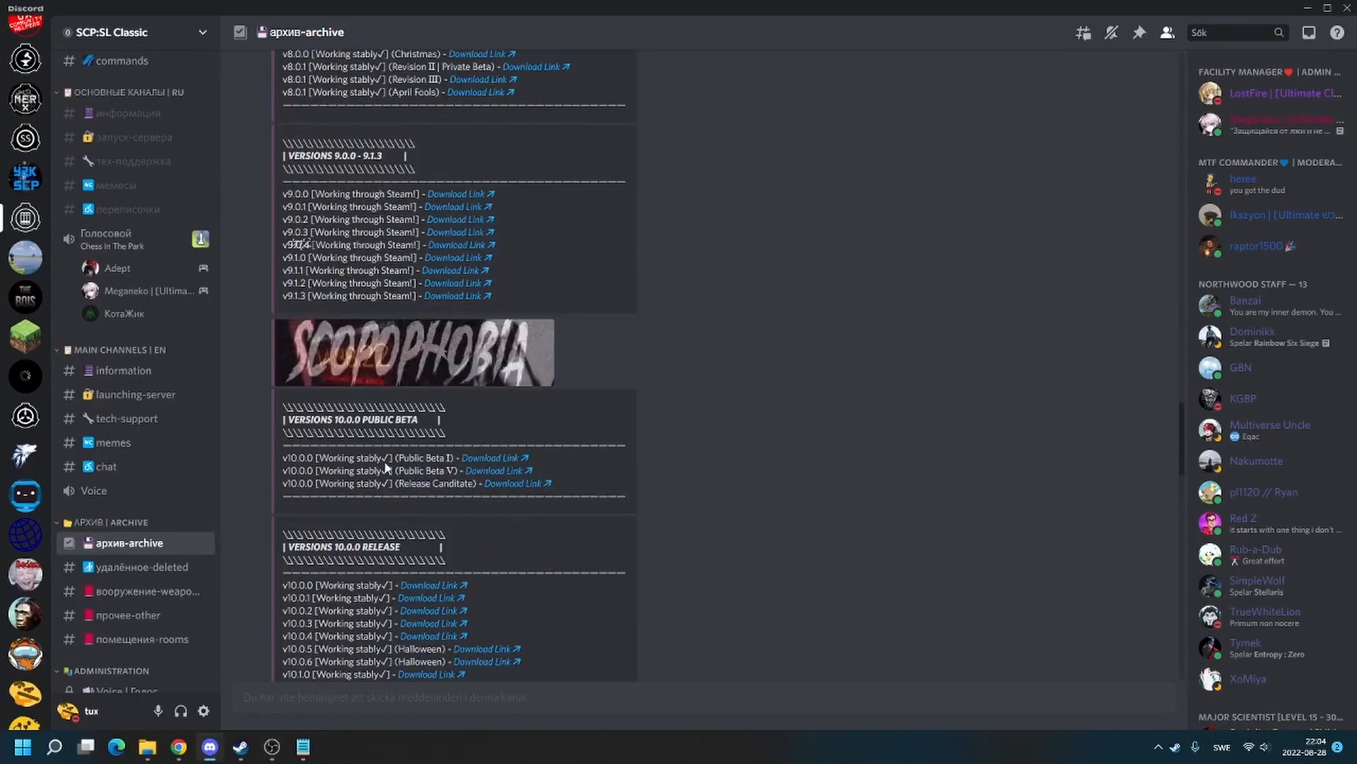
{"action": "scroll", "coordinate": [478, 530], "scroll_direction": "up", "scroll_amount": 3}
{"action": "scroll", "coordinate": [636, 583], "scroll_direction": "up", "scroll_amount": 3}
{"action": "scroll", "coordinate": [685, 552], "scroll_direction": "up", "scroll_amount": 3}
{"action": "scroll", "coordinate": [594, 424], "scroll_direction": "up", "scroll_amount": 3}
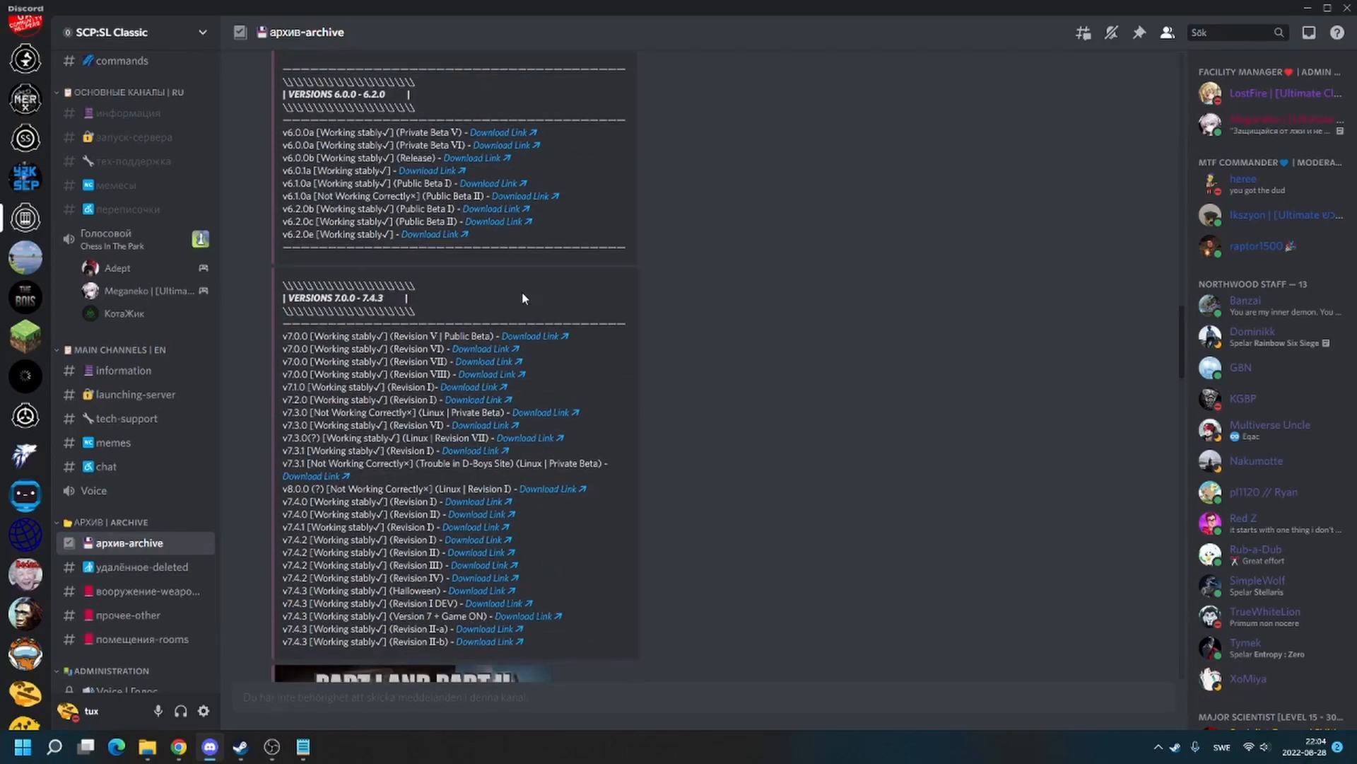
{"action": "scroll", "coordinate": [478, 456], "scroll_direction": "up", "scroll_amount": 5}
{"action": "scroll", "coordinate": [319, 446], "scroll_direction": "up", "scroll_amount": 3}
{"action": "scroll", "coordinate": [318, 446], "scroll_direction": "up", "scroll_amount": 5}
{"action": "scroll", "coordinate": [926, 471], "scroll_direction": "up", "scroll_amount": 5}
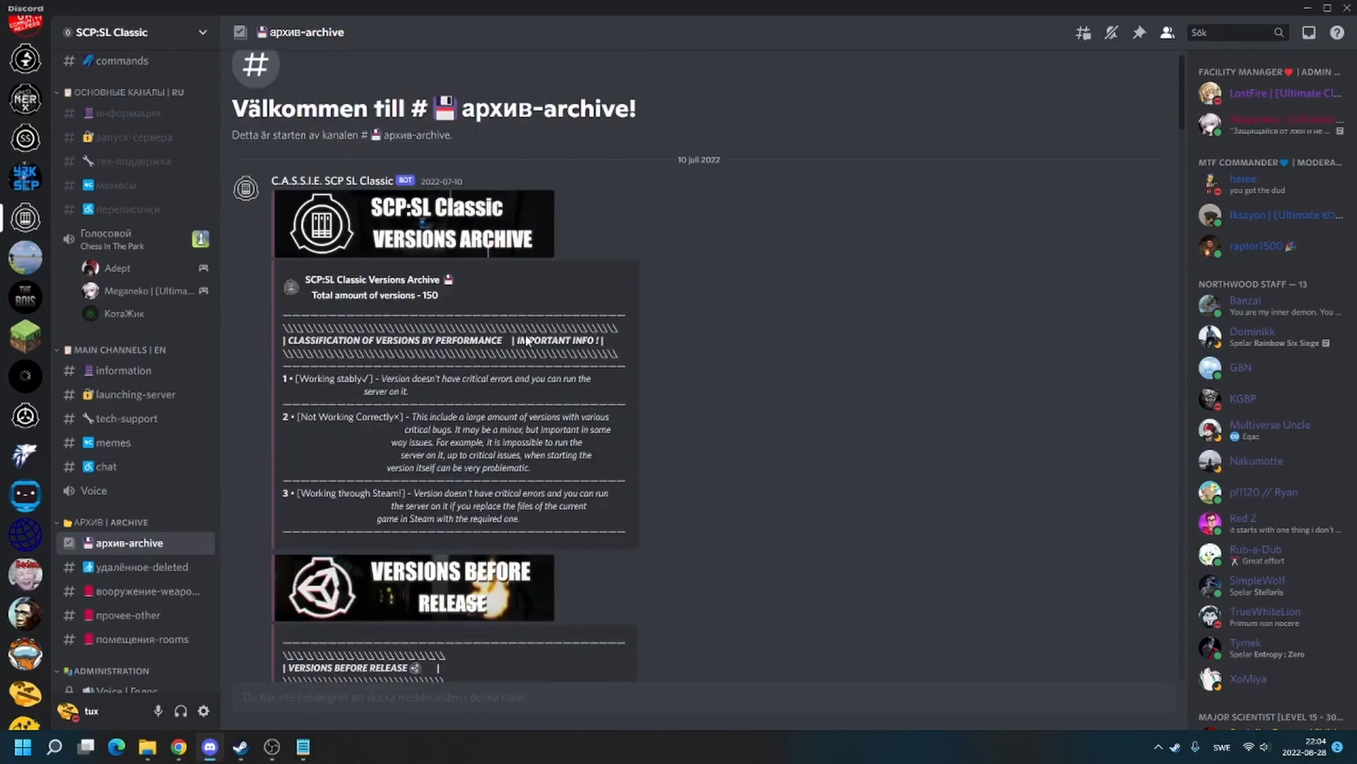
{"action": "scroll", "coordinate": [773, 389], "scroll_direction": "down", "scroll_amount": 5}
{"action": "scroll", "coordinate": [770, 387], "scroll_direction": "down", "scroll_amount": 4}
{"action": "scroll", "coordinate": [762, 382], "scroll_direction": "up", "scroll_amount": 1}
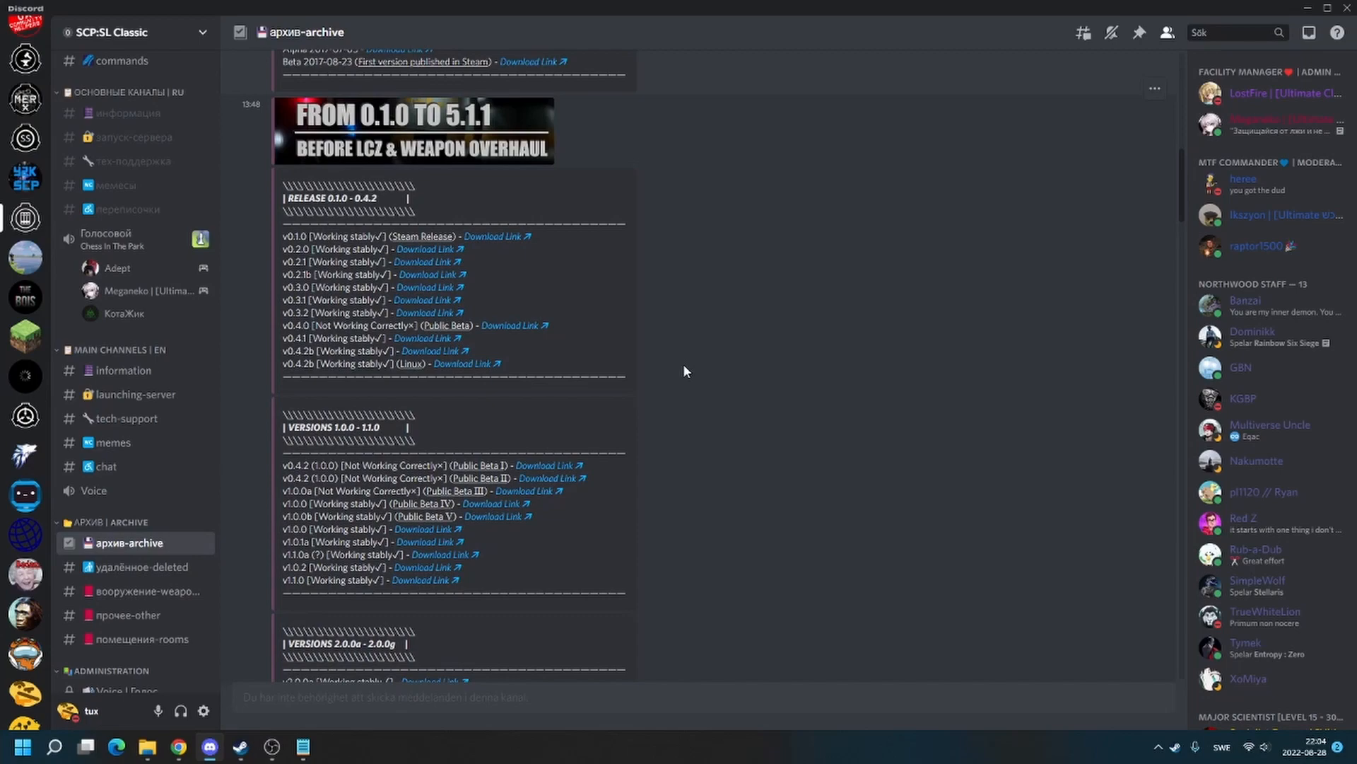
{"action": "mouse_move", "coordinate": [700, 127]}
{"action": "scroll", "coordinate": [424, 350], "scroll_direction": "down", "scroll_amount": 5}
{"action": "scroll", "coordinate": [424, 350], "scroll_direction": "down", "scroll_amount": 3}
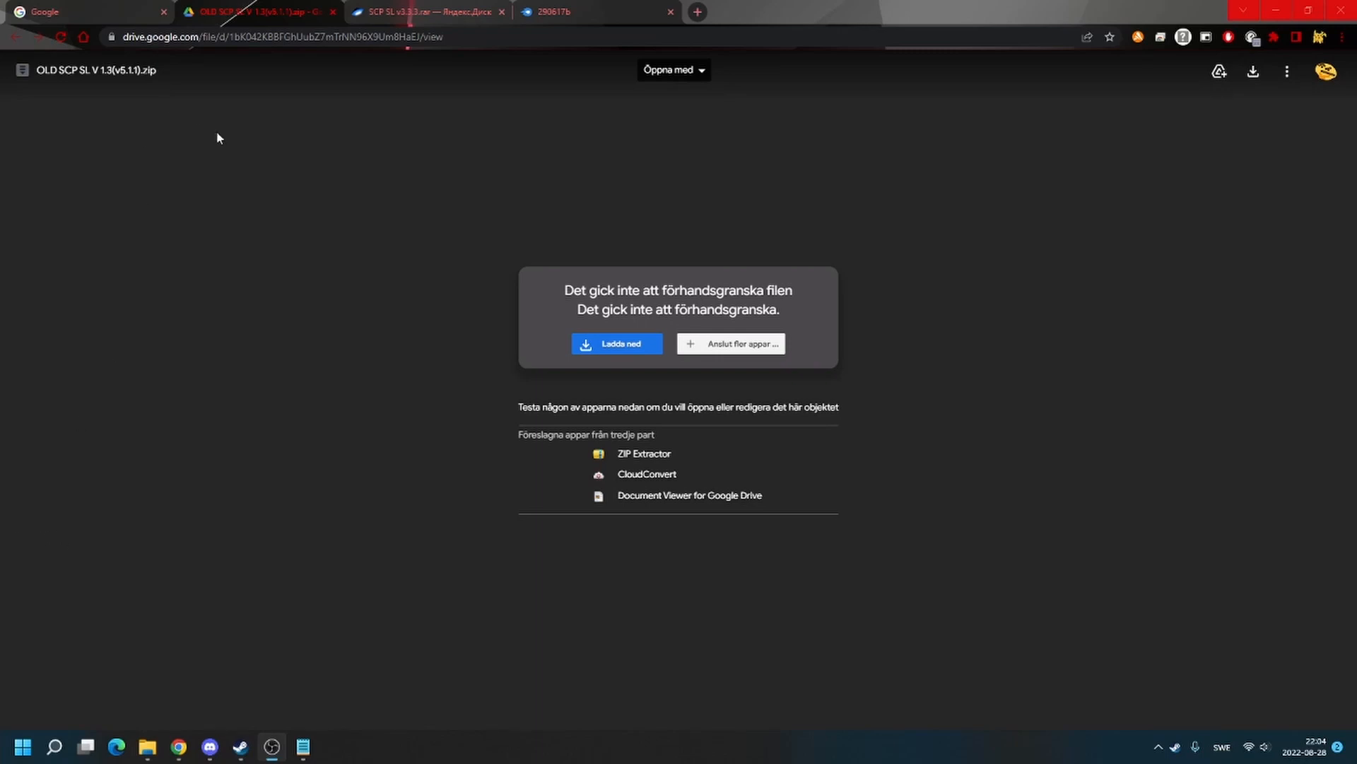
Review and close the Yandex Disk and MediaFire download pages.
{"action": "left_click", "coordinate": [422, 9]}
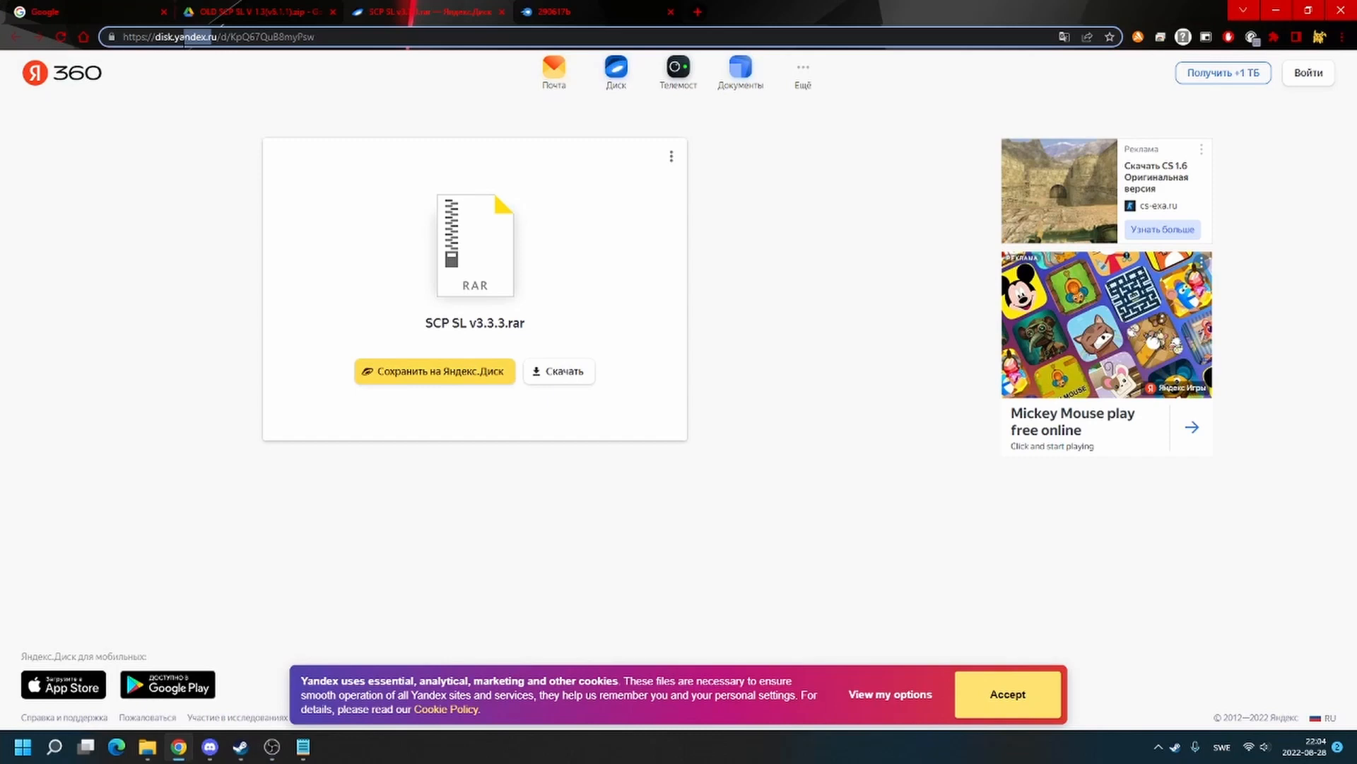
{"action": "left_click", "coordinate": [606, 6]}
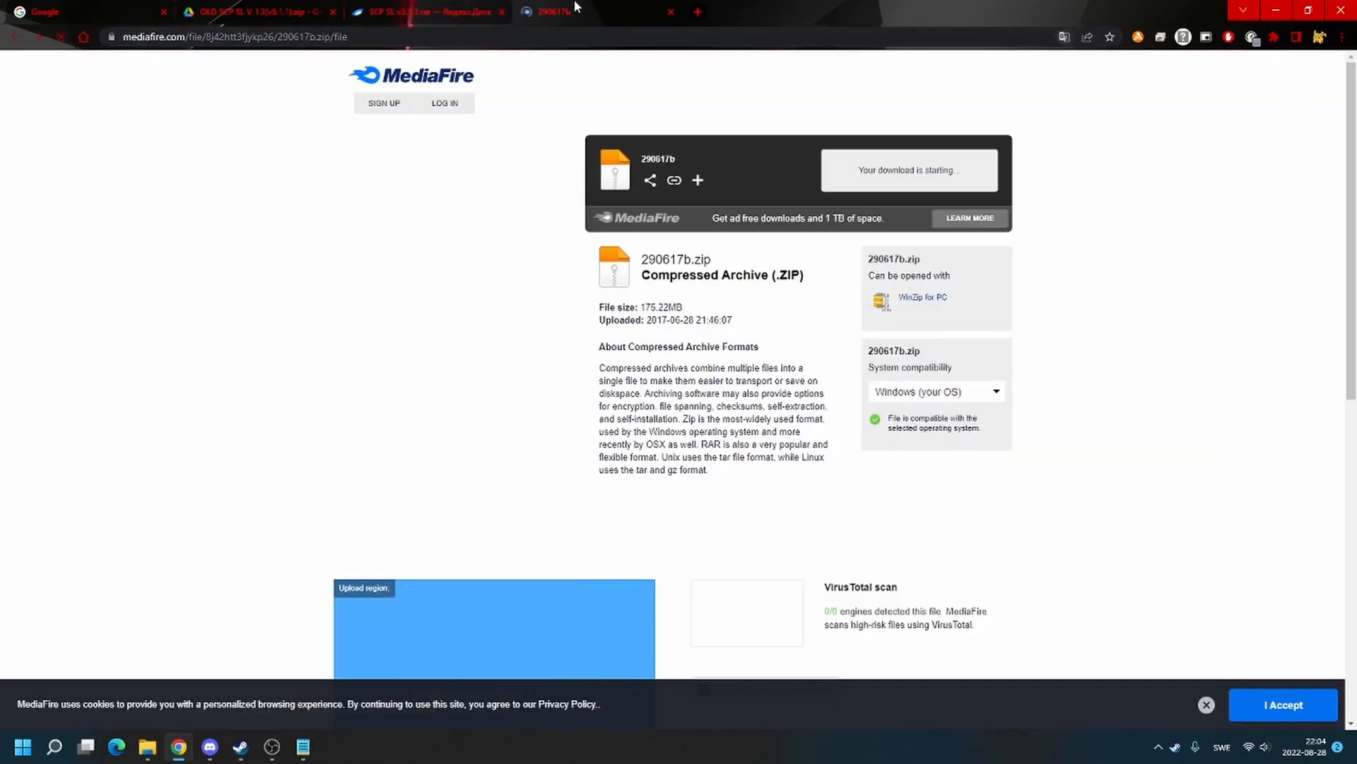
{"action": "key", "text": "ctrl+w"}
{"action": "key", "text": "ctrl+w"}
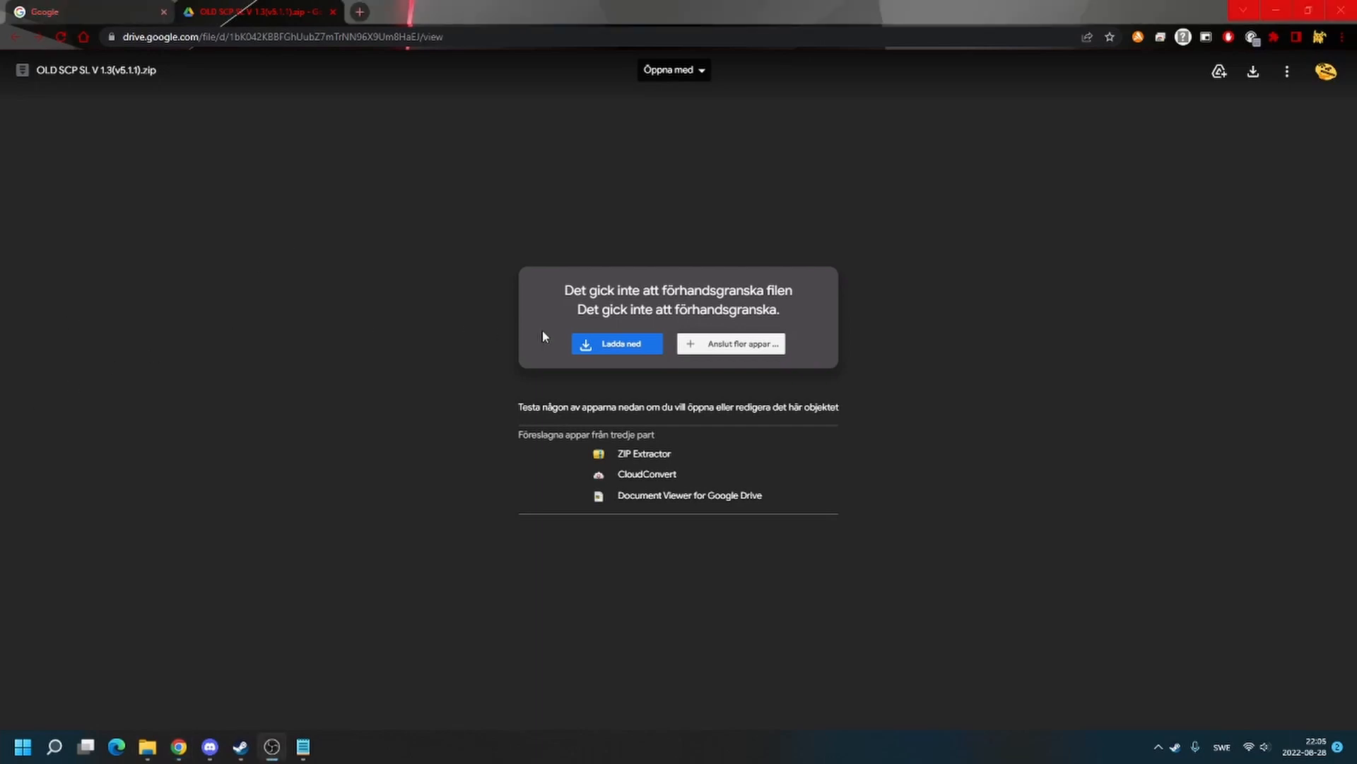
Download the OLD SCP SL V 1.3(v5.1.1).zip from Google Drive despite the virus-scan warning.
{"action": "left_click", "coordinate": [591, 344]}
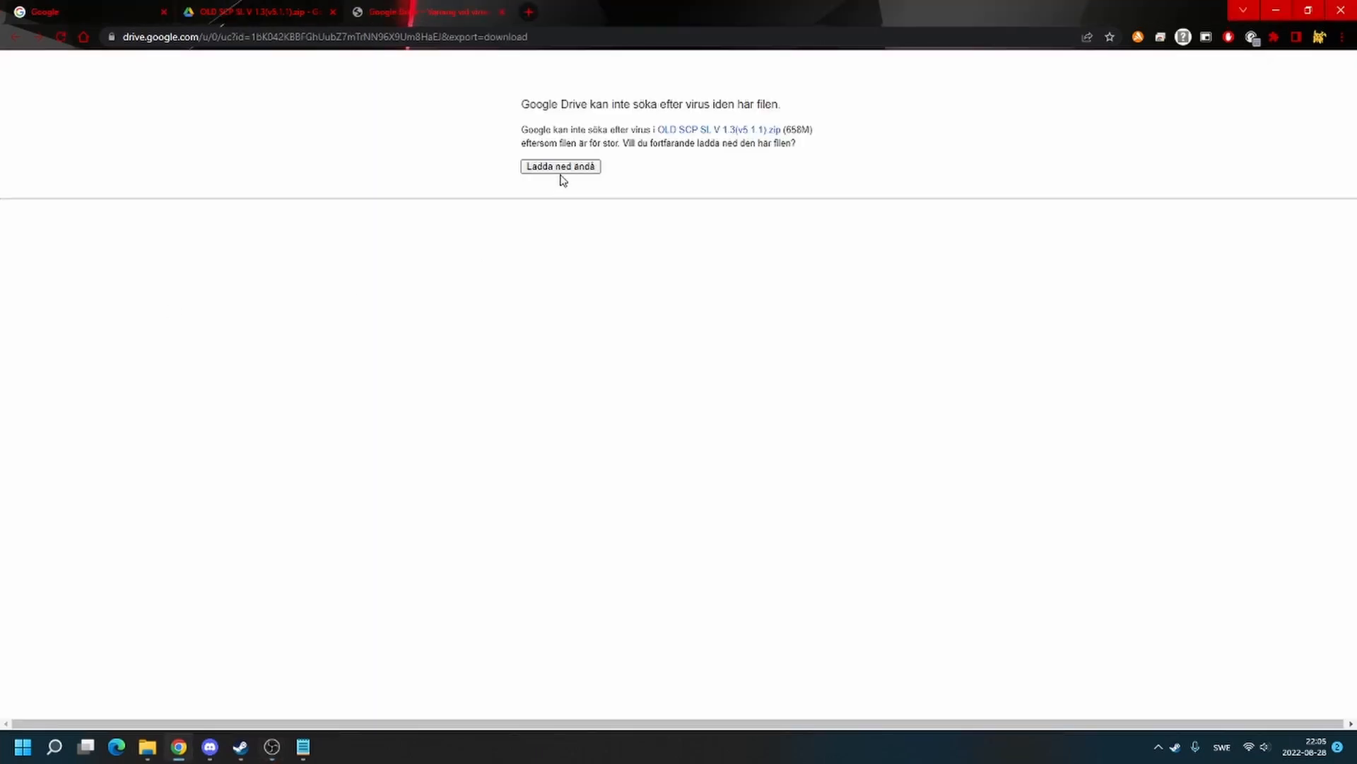
{"action": "left_click", "coordinate": [561, 171]}
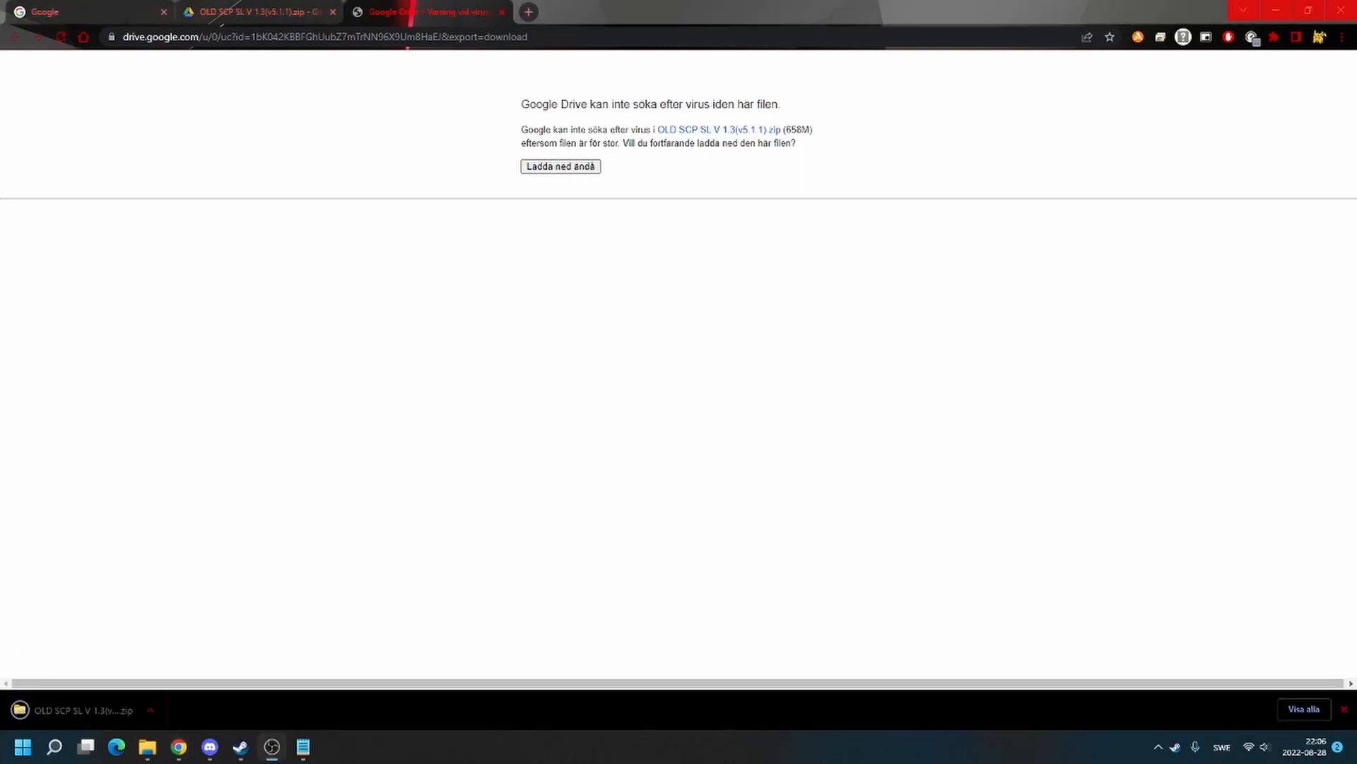
Extract the downloaded v5.1.1 zip into its own folder, opening it when done.
{"action": "left_click", "coordinate": [157, 712]}
{"action": "left_click", "coordinate": [198, 660]}
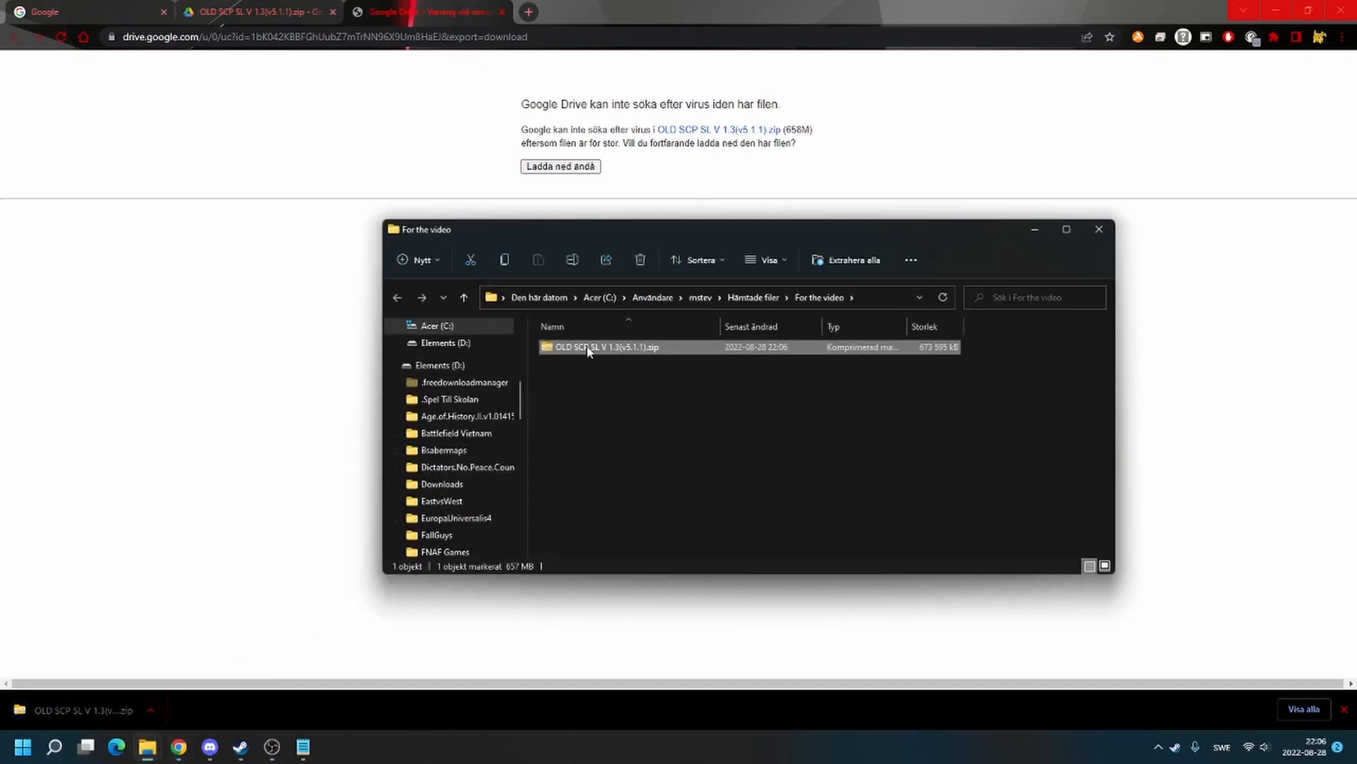
{"action": "right_click", "coordinate": [589, 349]}
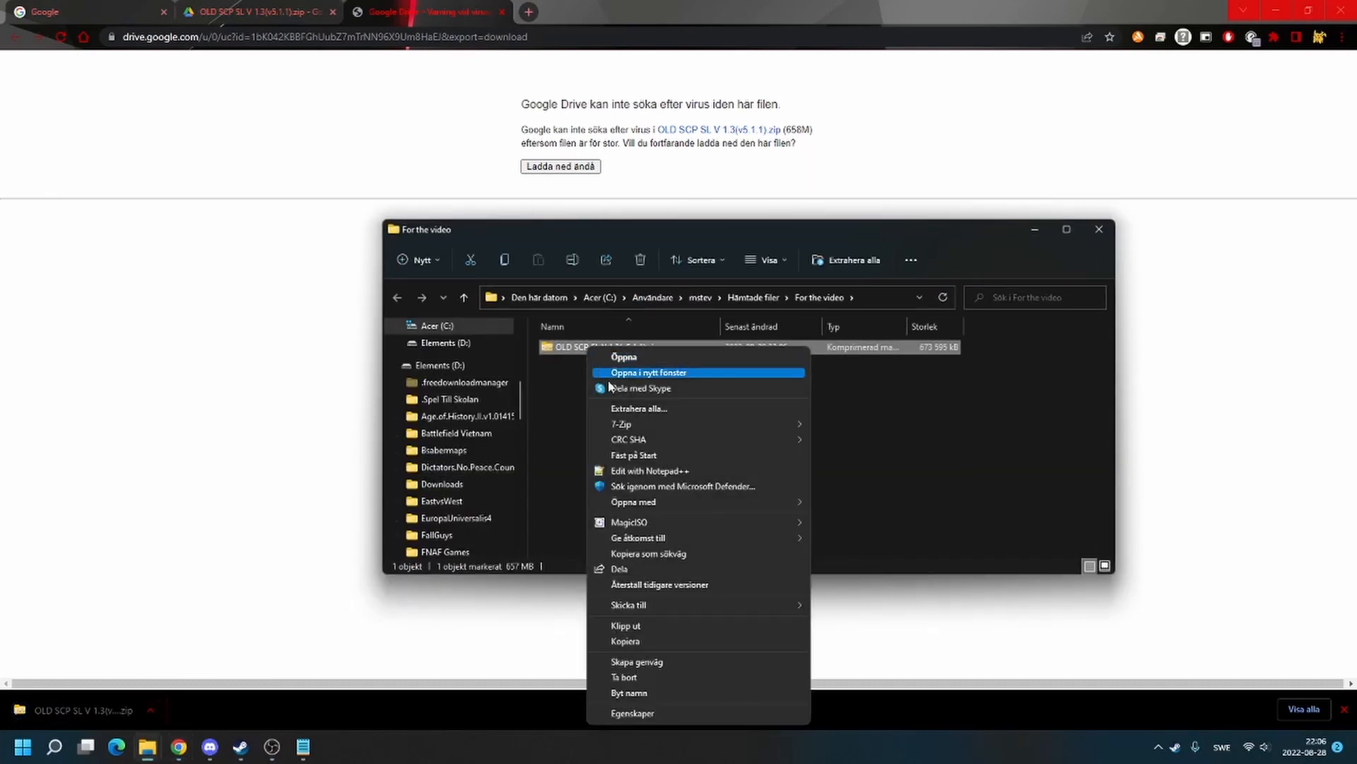
{"action": "left_click", "coordinate": [624, 412]}
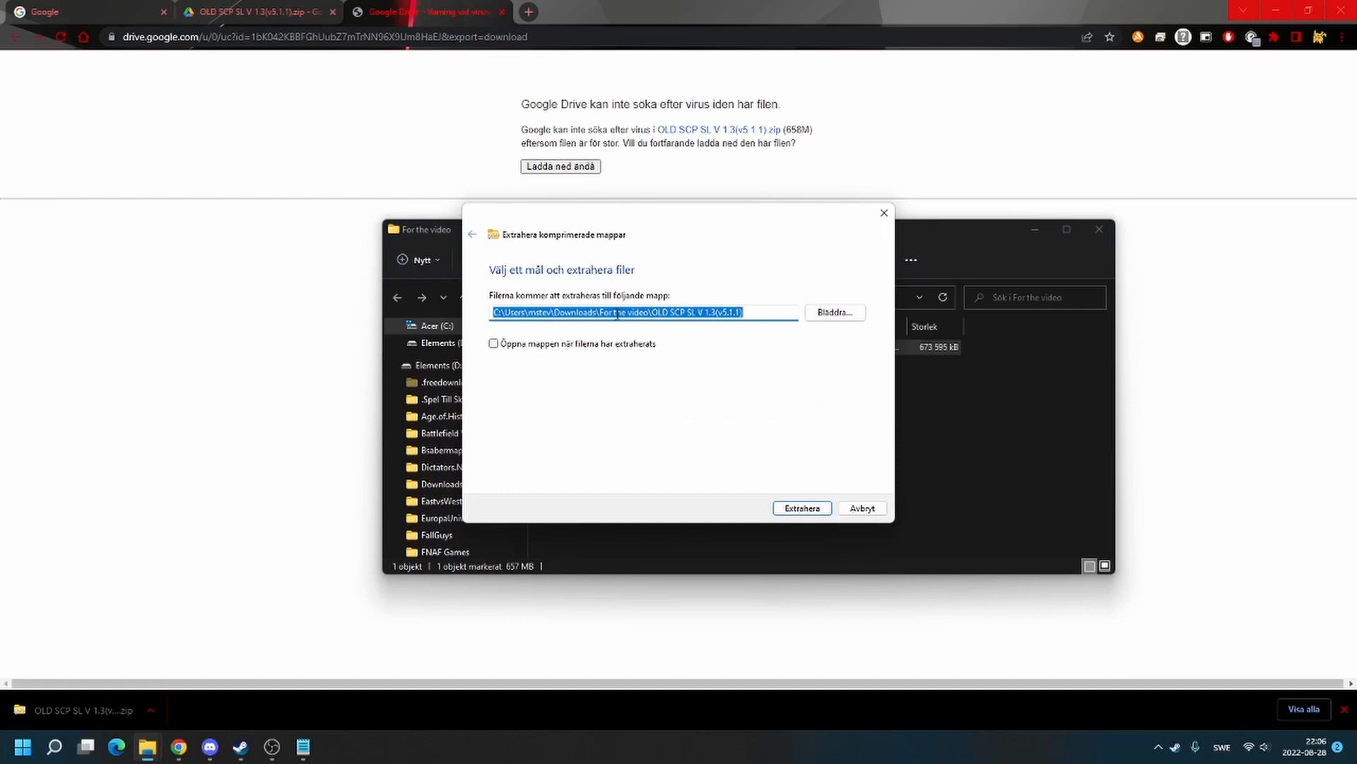
{"action": "left_click", "coordinate": [608, 347]}
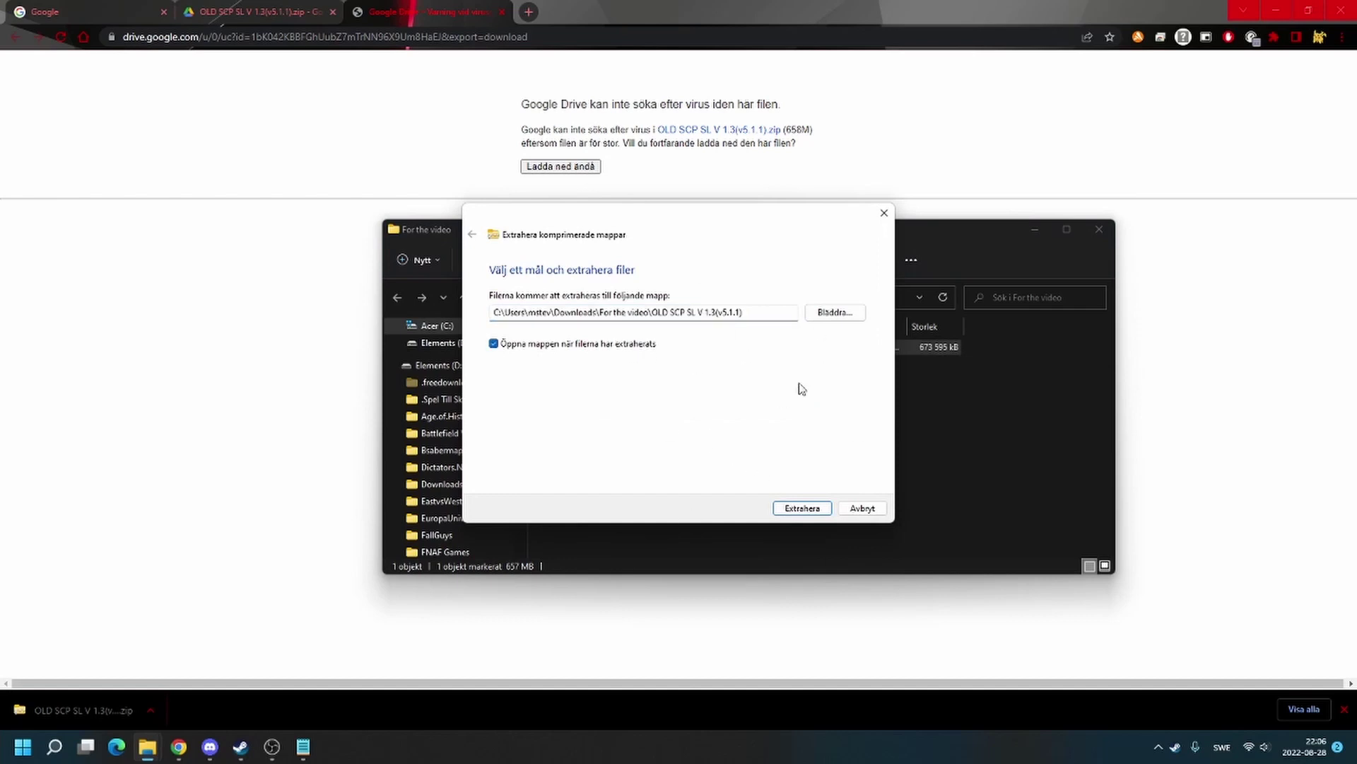
{"action": "left_click", "coordinate": [801, 511]}
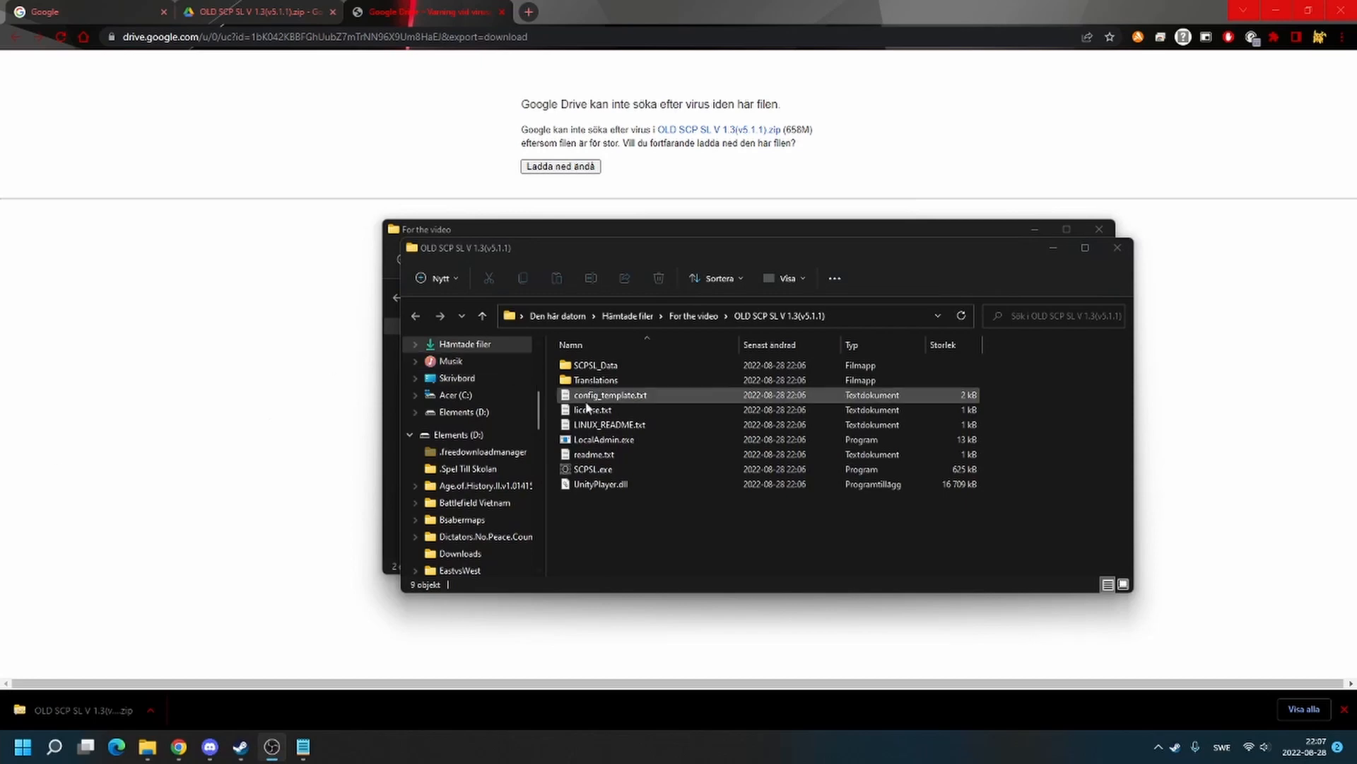
Launch SCPSL.exe from the extracted OLD SCP SL V 1.3(v5.1.1) folder.
{"action": "left_click", "coordinate": [690, 439]}
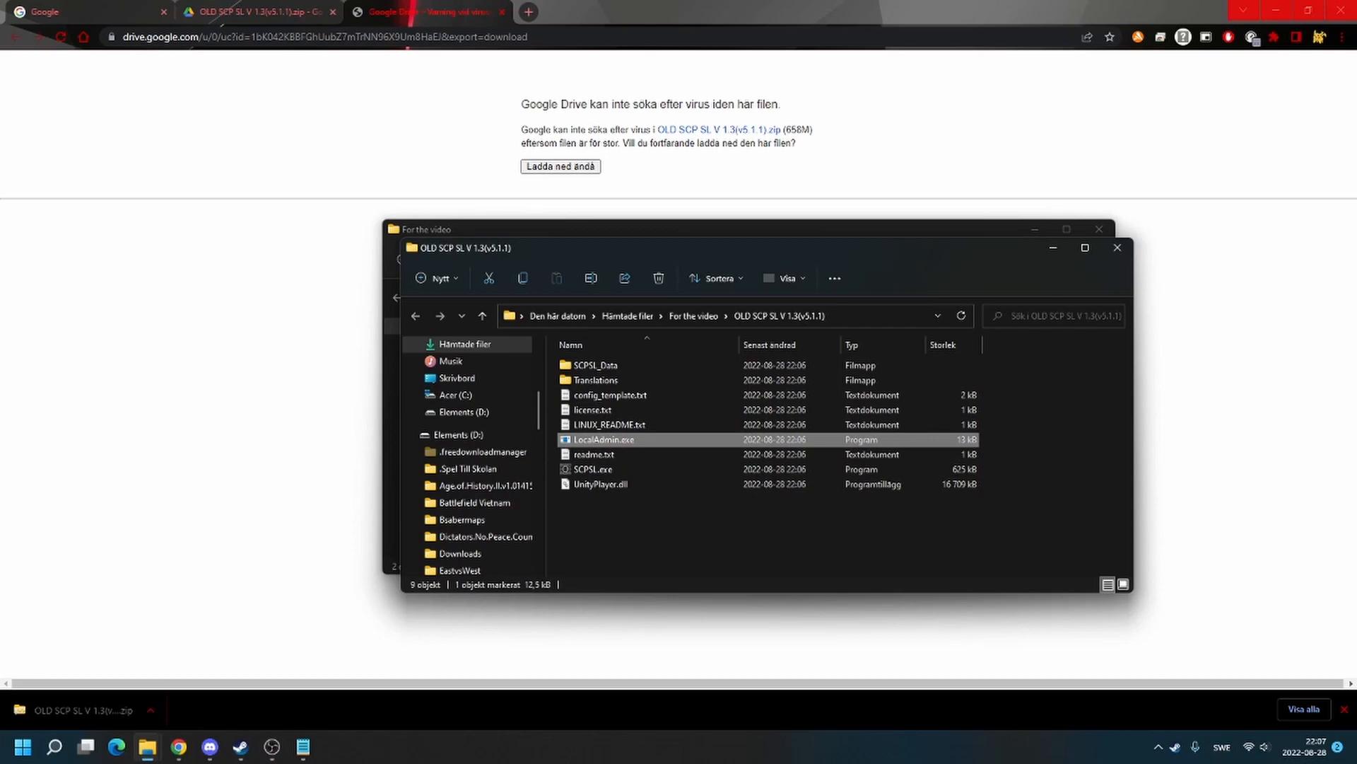
{"action": "double_click", "coordinate": [593, 469]}
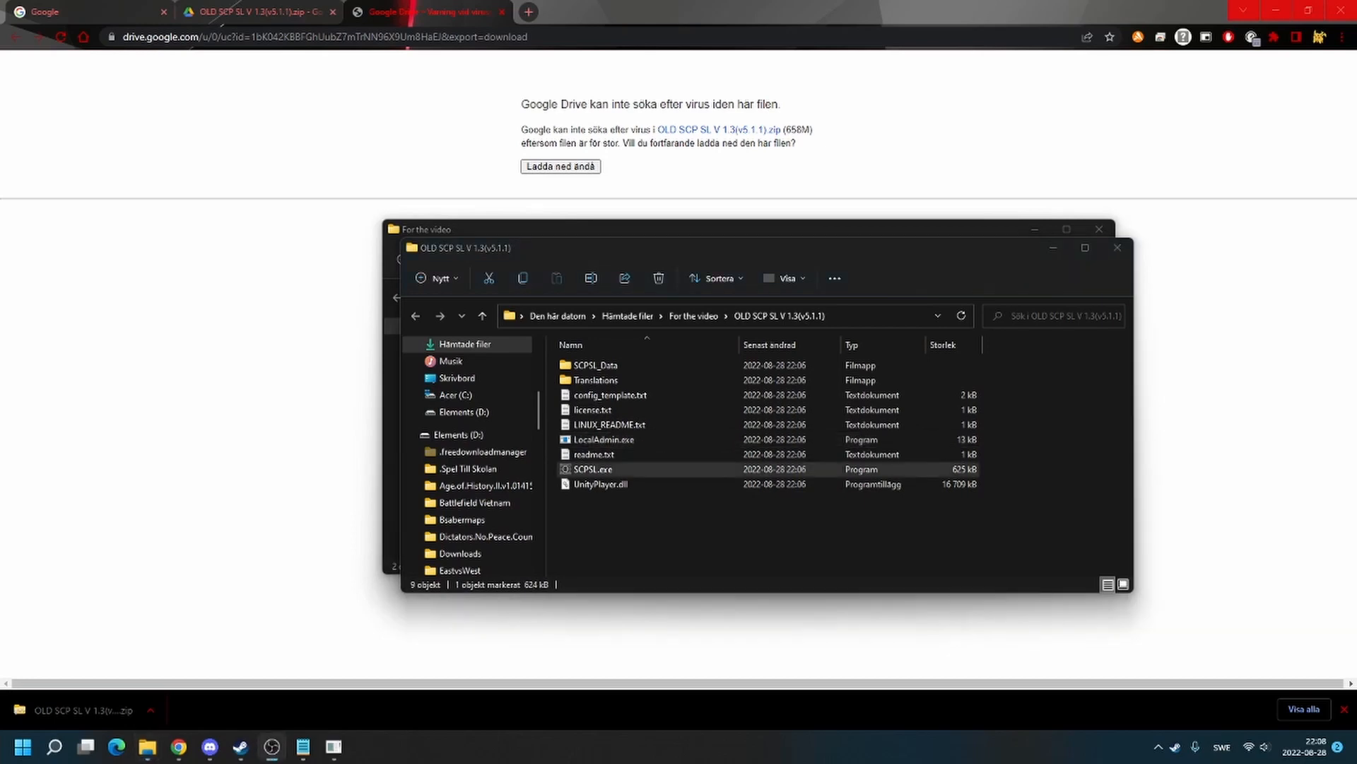
Attempt a Direct Connect to localhost from Play > Join Game.
{"action": "left_click", "coordinate": [591, 471]}
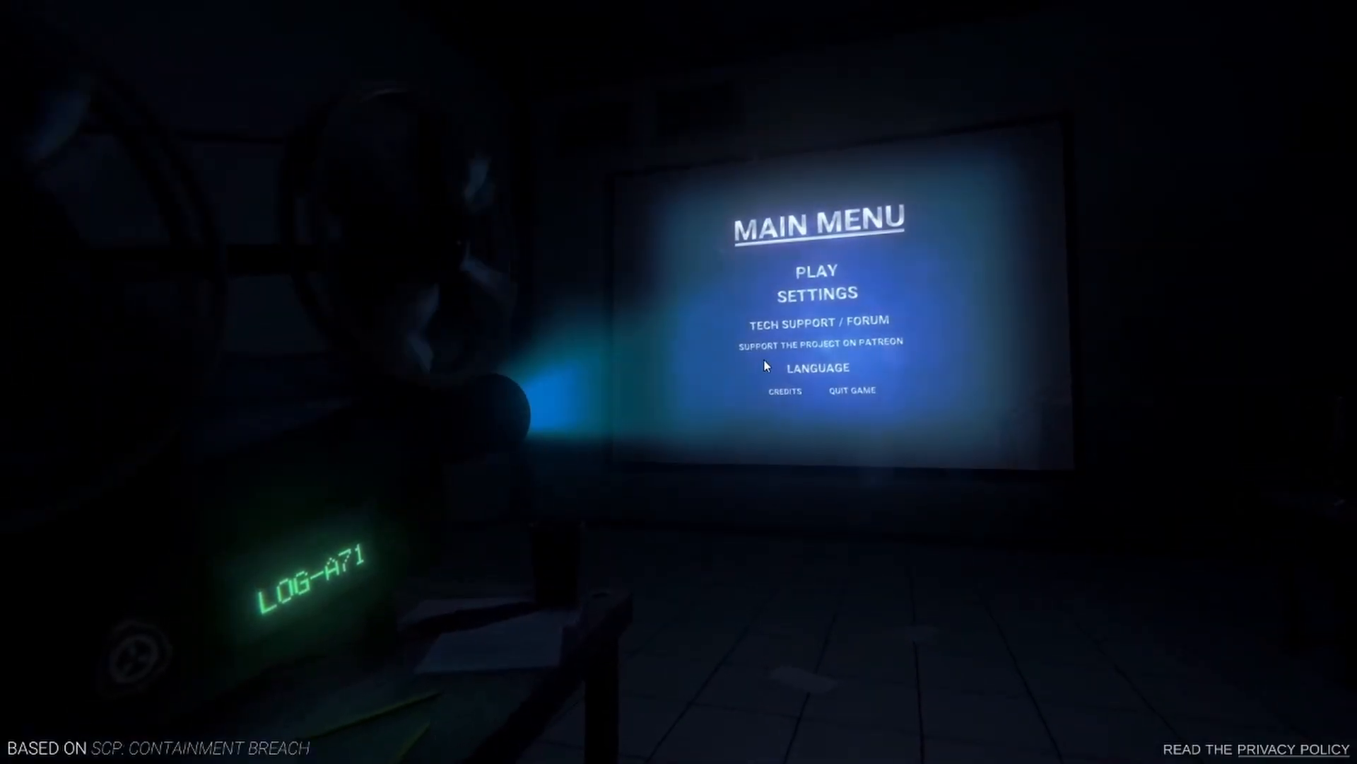
{"action": "left_click", "coordinate": [813, 271]}
{"action": "left_click", "coordinate": [803, 292]}
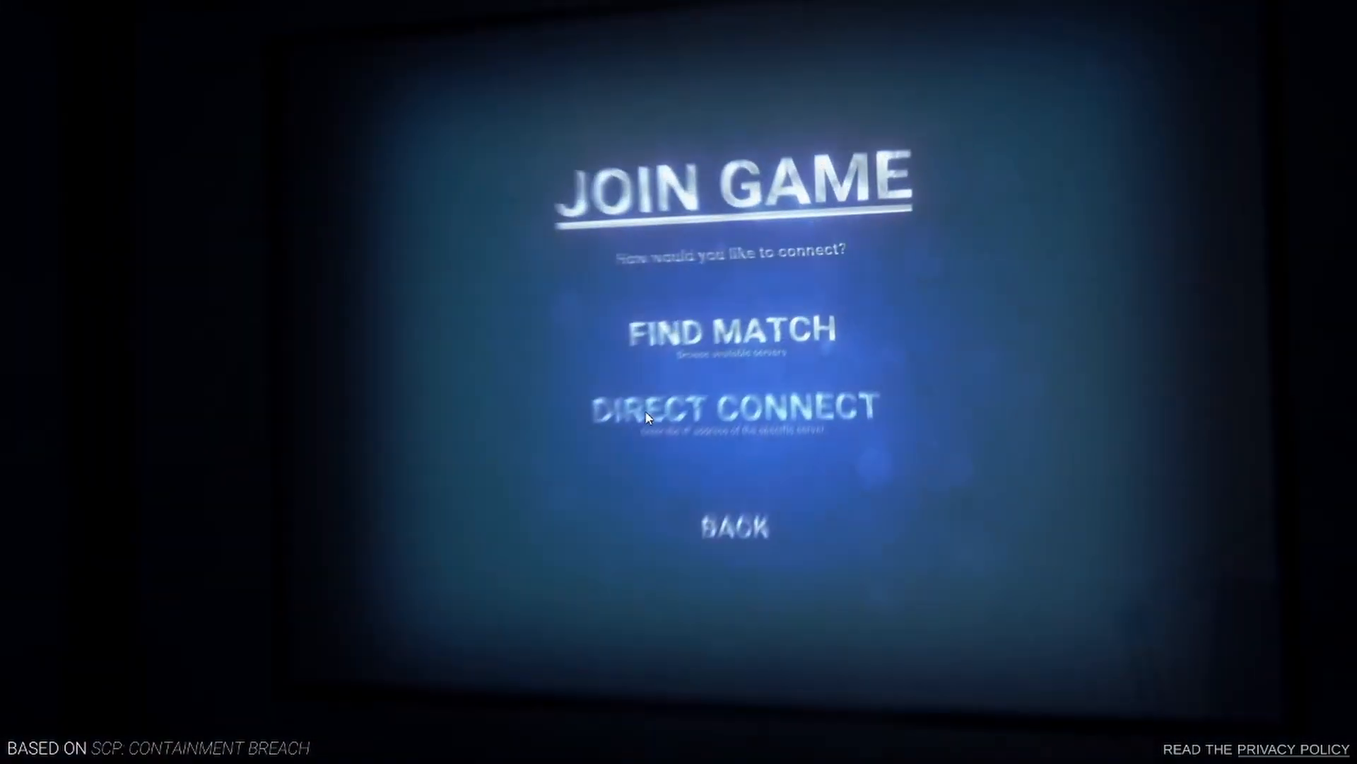
{"action": "left_click", "coordinate": [645, 410]}
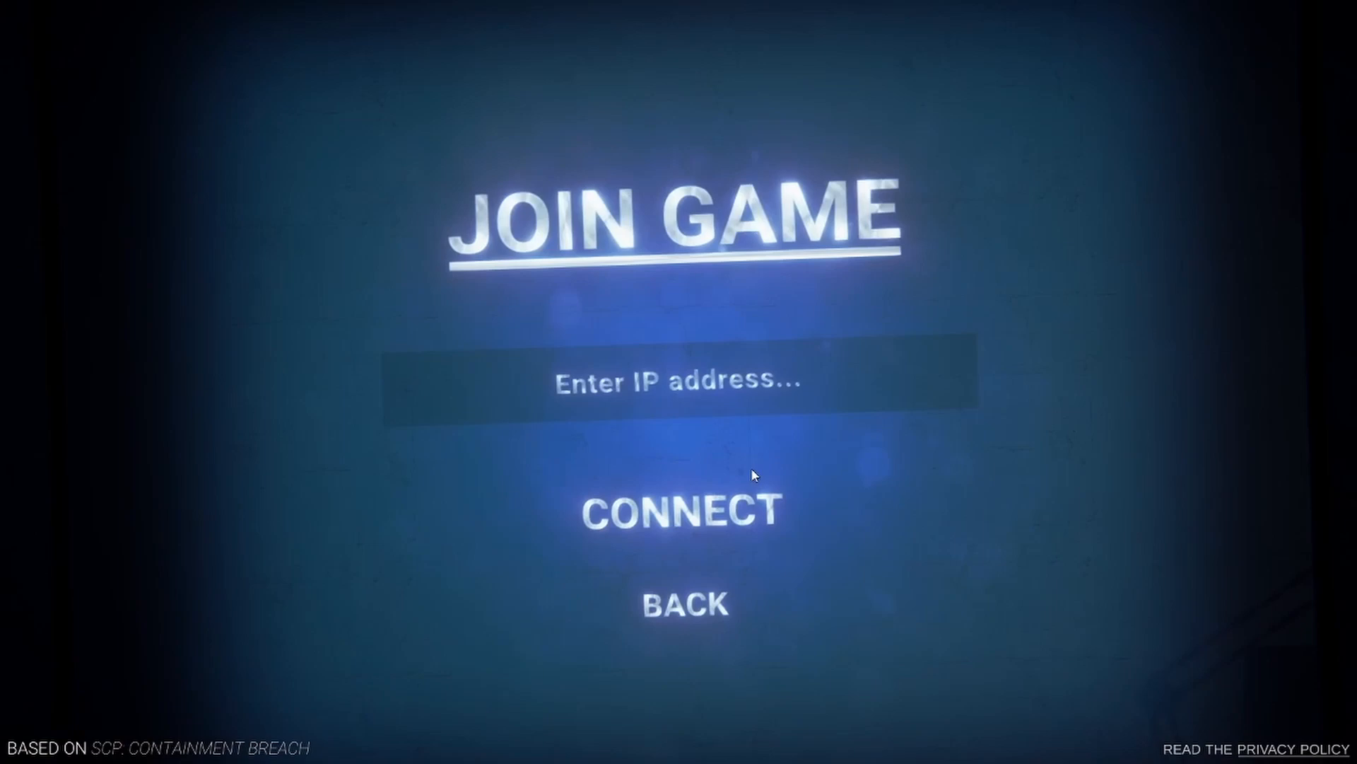
{"action": "left_click", "coordinate": [720, 579]}
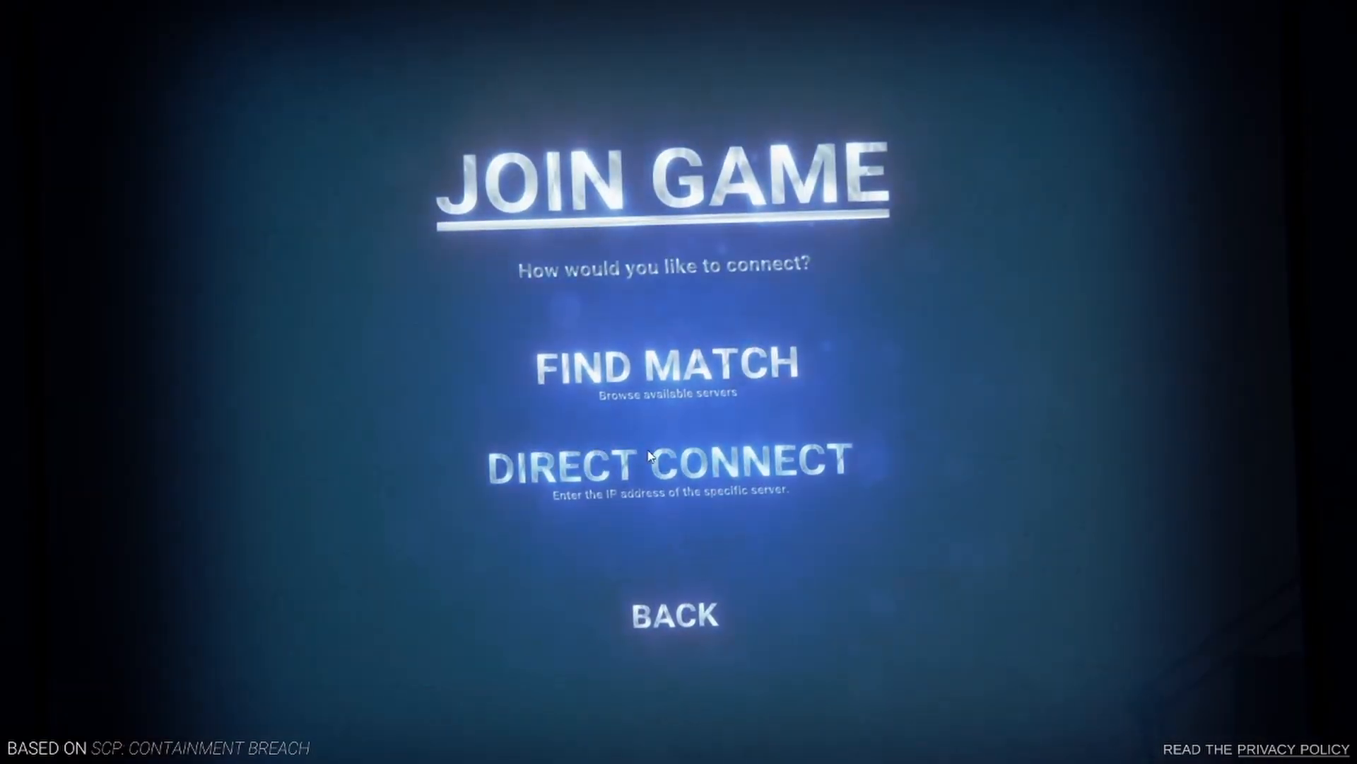
{"action": "left_click", "coordinate": [671, 625]}
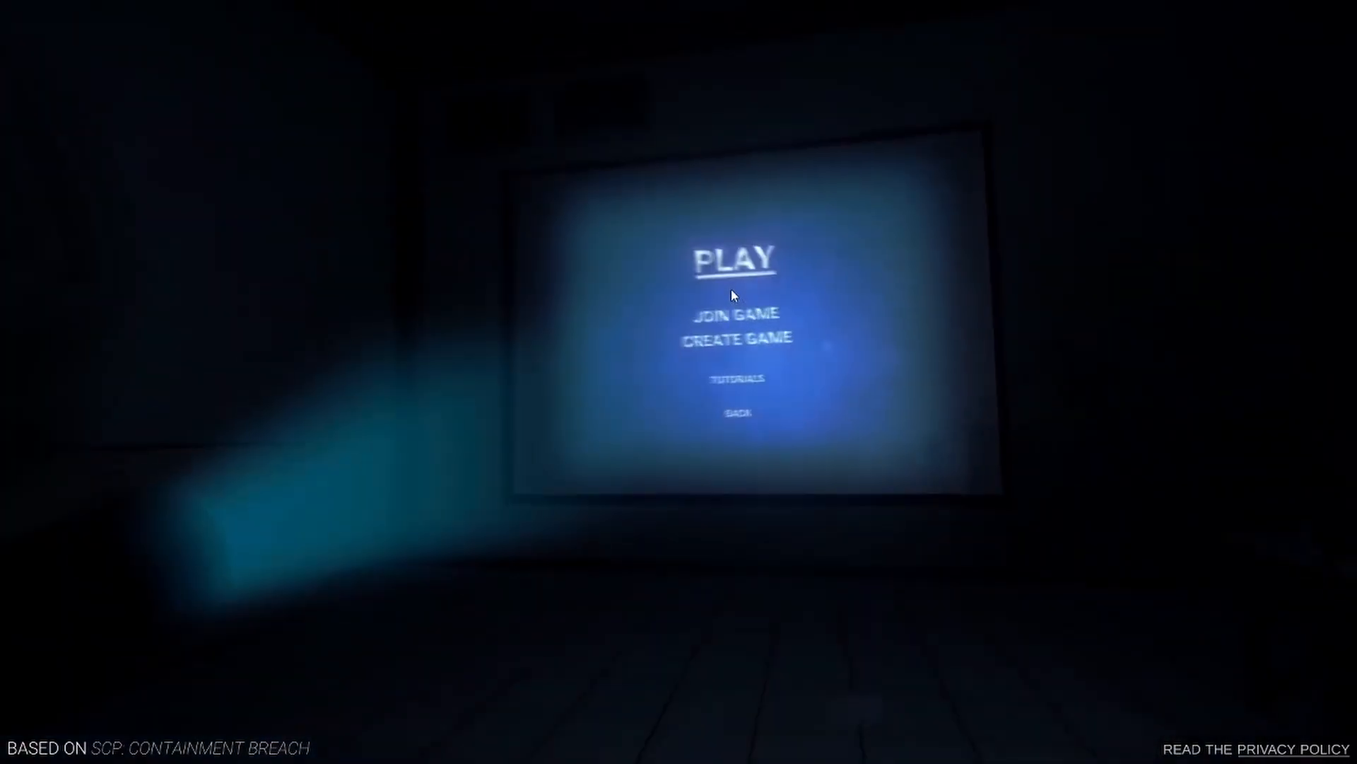
{"action": "left_click", "coordinate": [749, 321]}
{"action": "left_click", "coordinate": [763, 376]}
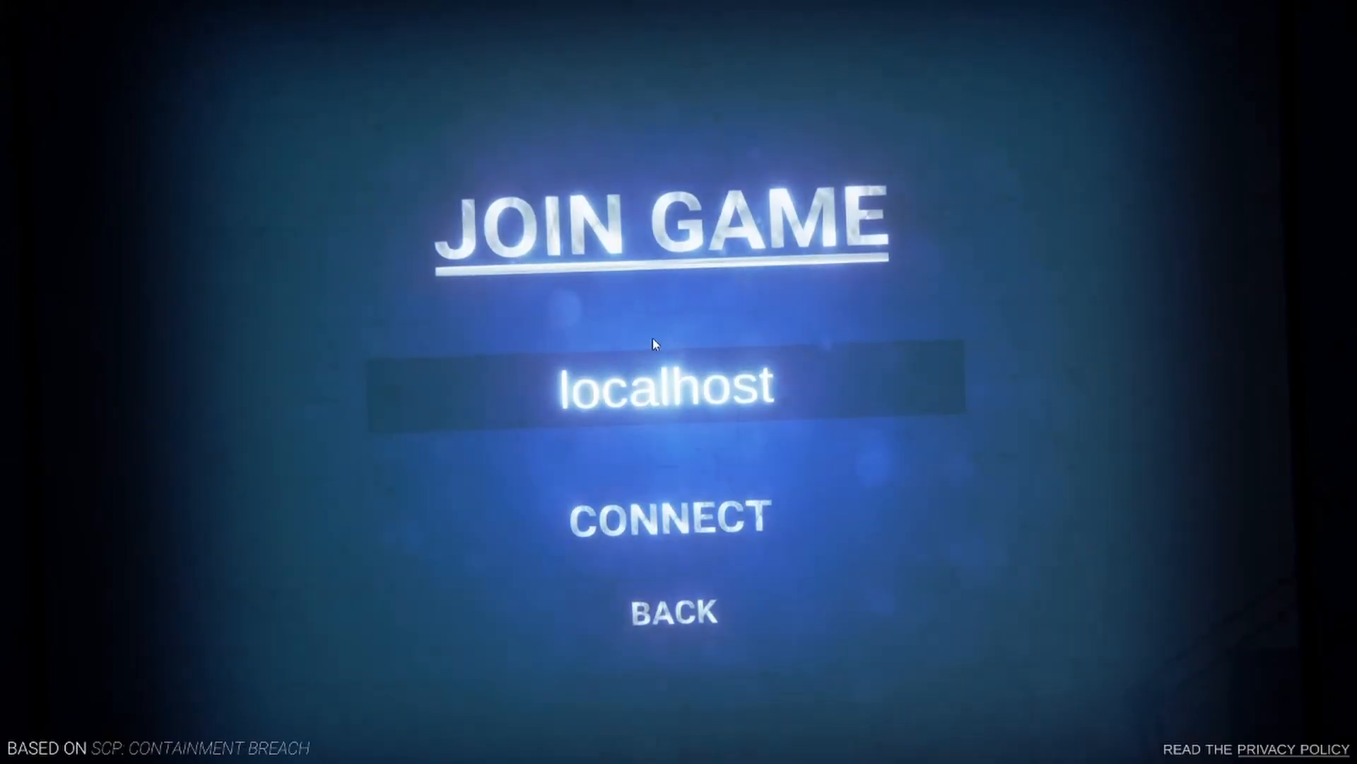
{"action": "key", "text": "Return"}
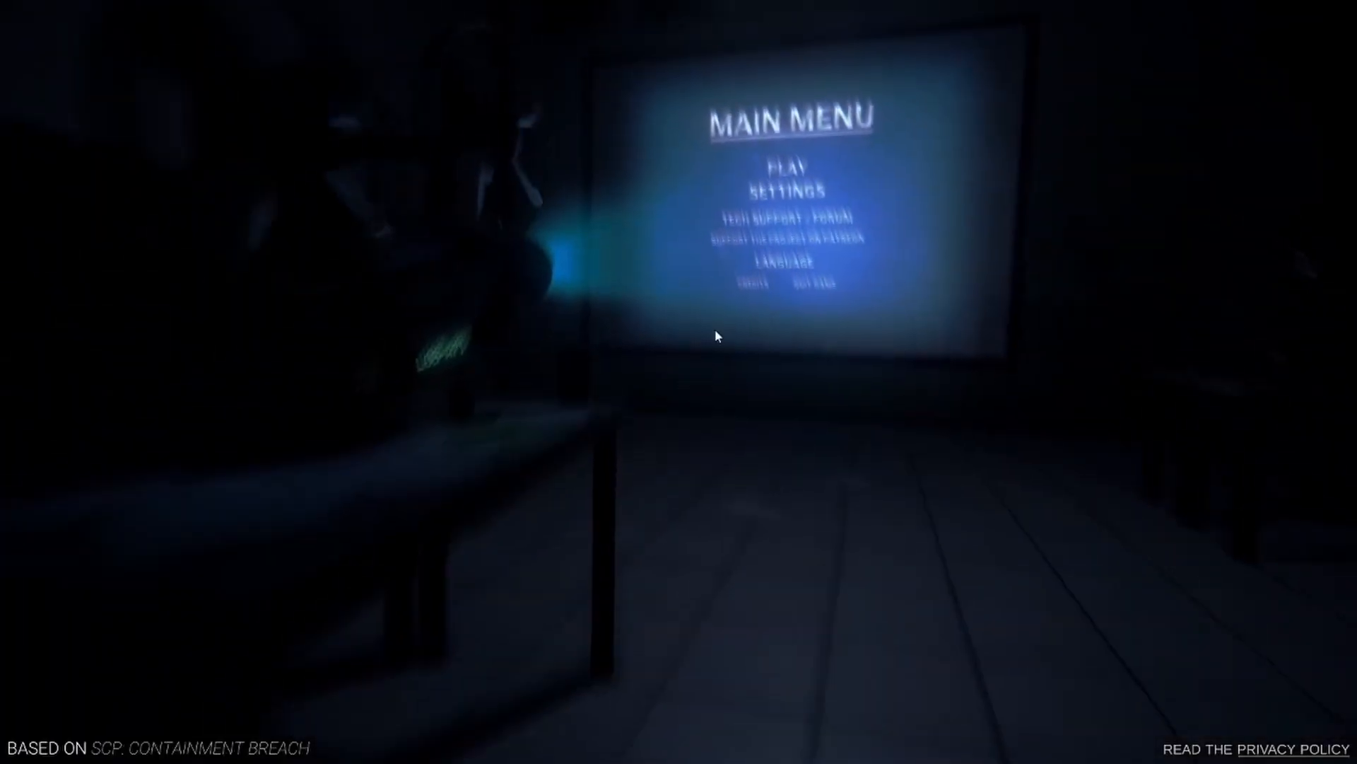
Retry the Direct Connect to localhost after fixing the mistyped address; the server kicks the player.
{"action": "left_click", "coordinate": [803, 215]}
{"action": "left_click", "coordinate": [752, 333]}
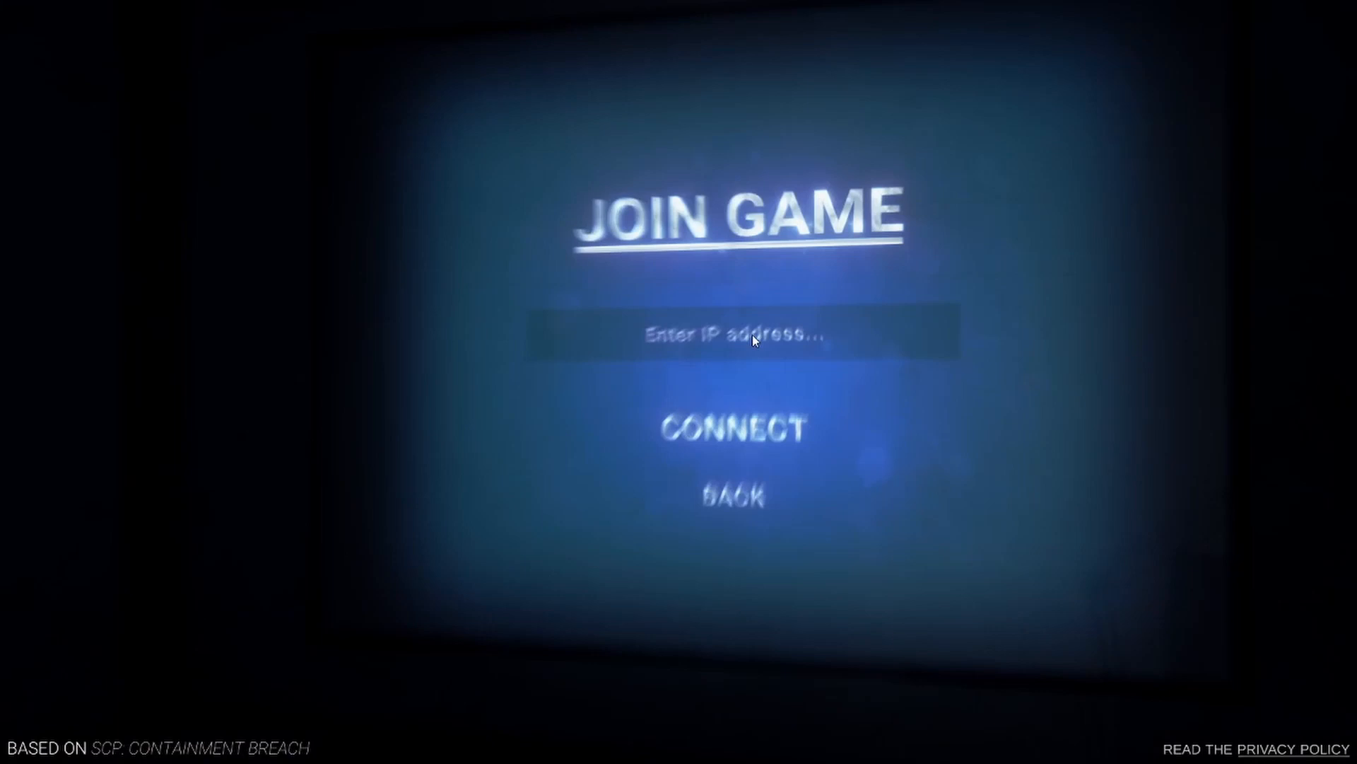
{"action": "type", "text": "locahi"}
{"action": "key", "text": "BackSpace"}
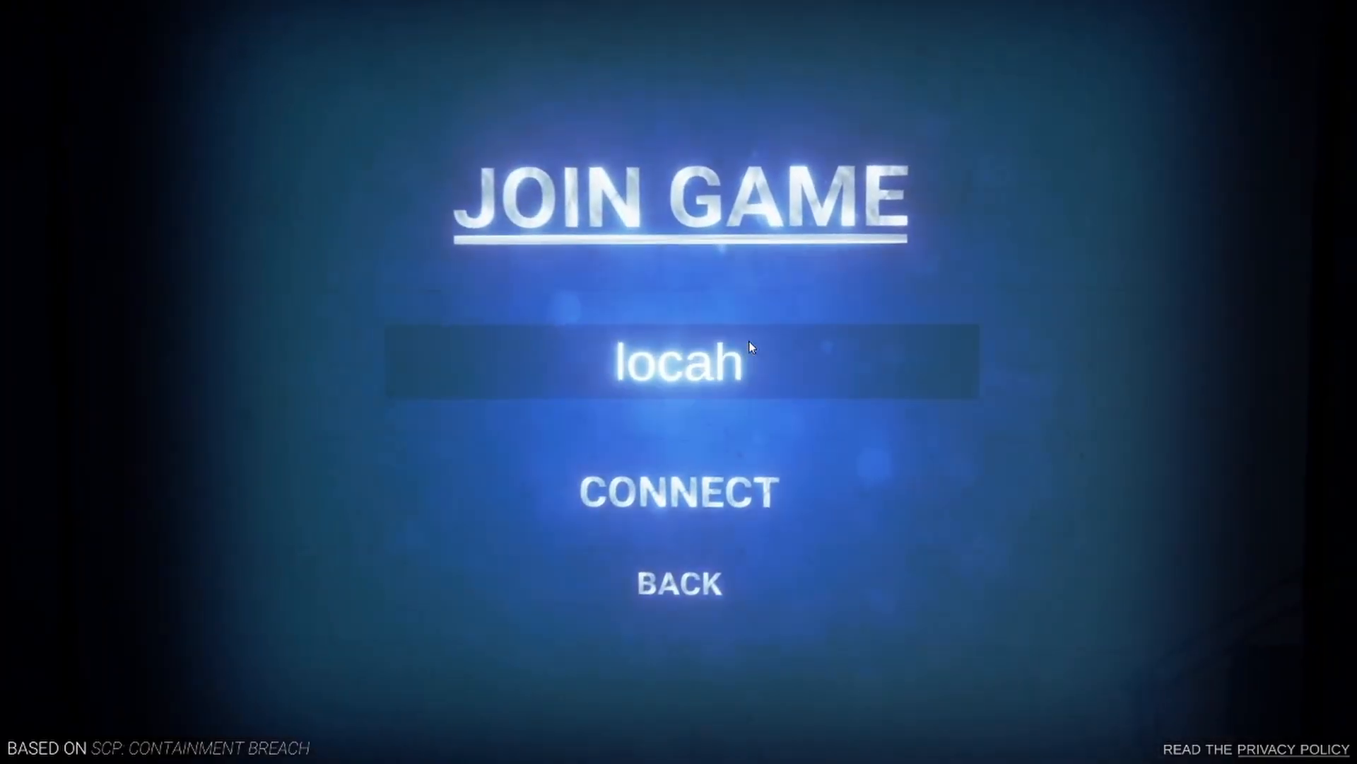
{"action": "key", "text": "BackSpace"}
{"action": "type", "text": "lhost"}
{"action": "left_click", "coordinate": [656, 493]}
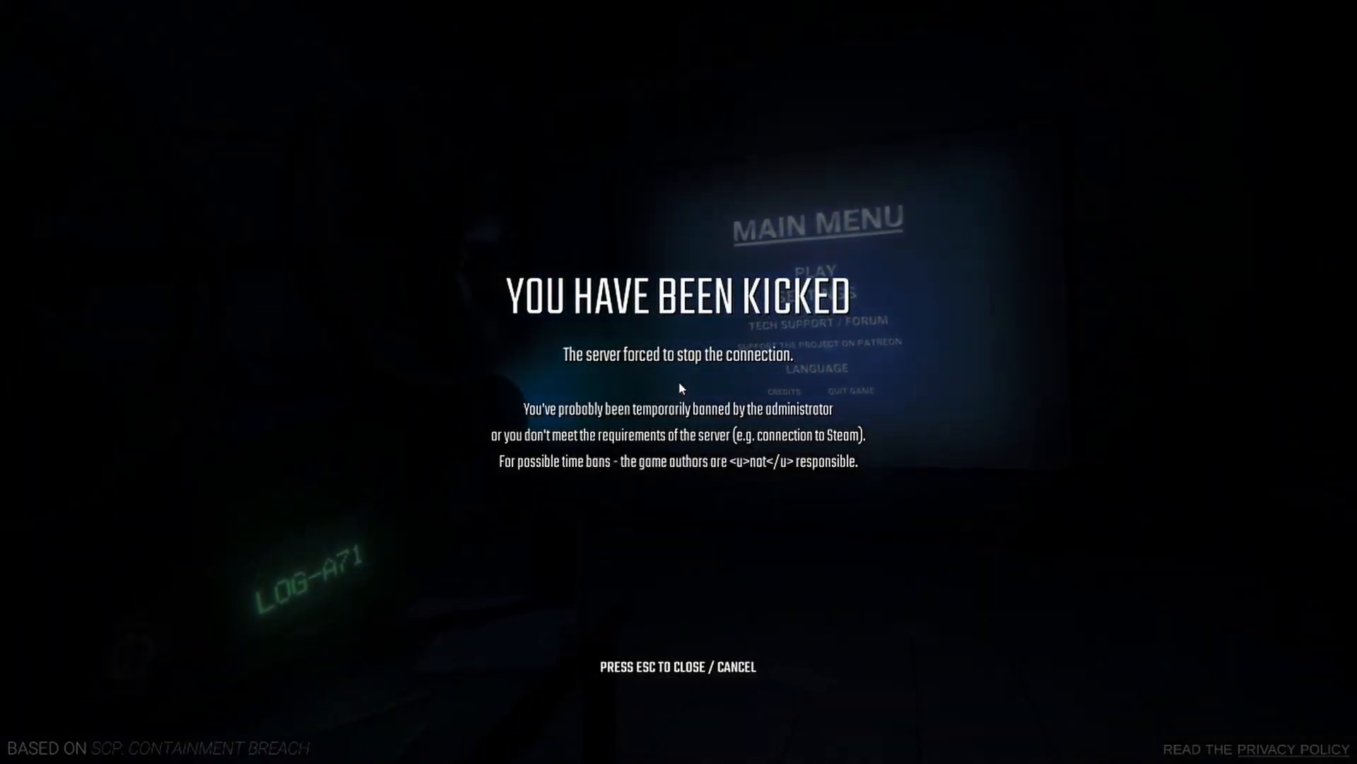
Switch from the game back to the game folder in File Explorer.
{"action": "key", "text": "Escape"}
{"action": "key", "text": "super+Tab"}
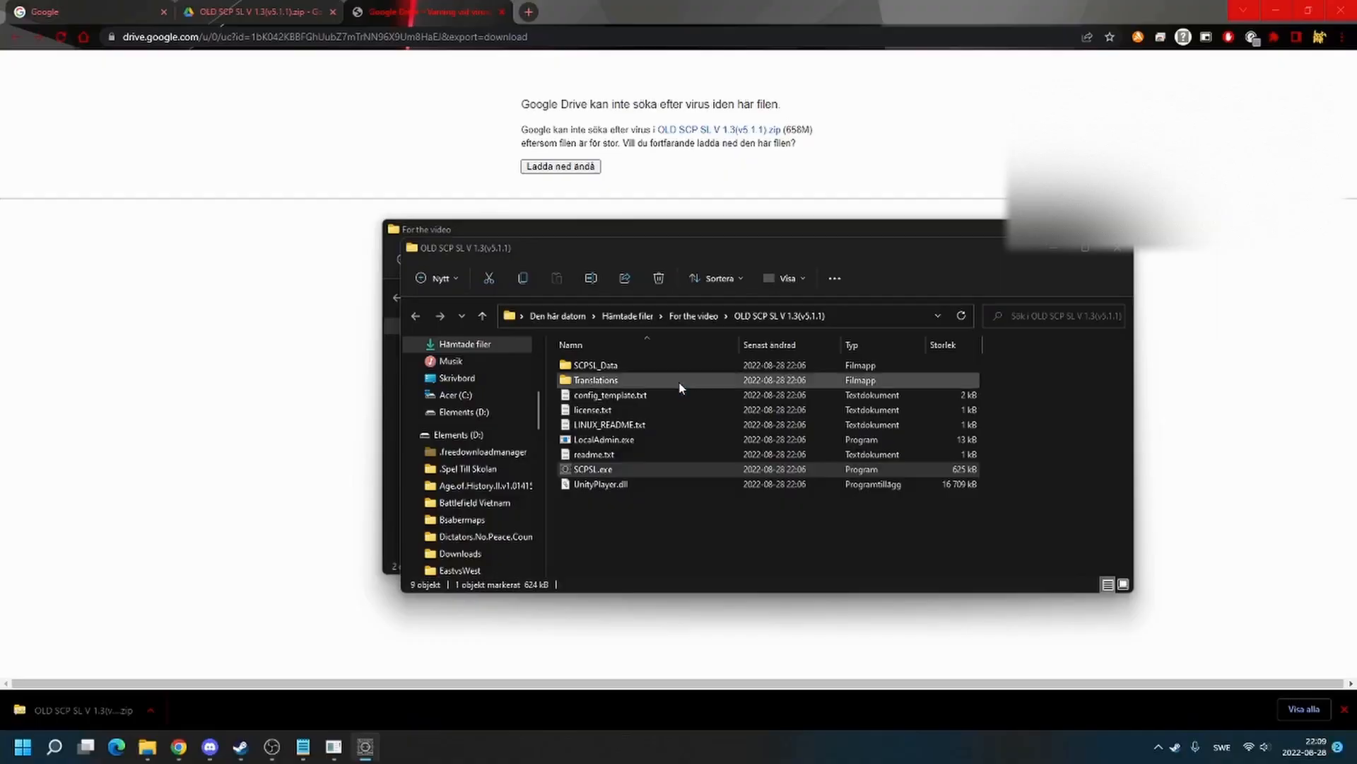
{"action": "left_click", "coordinate": [679, 388]}
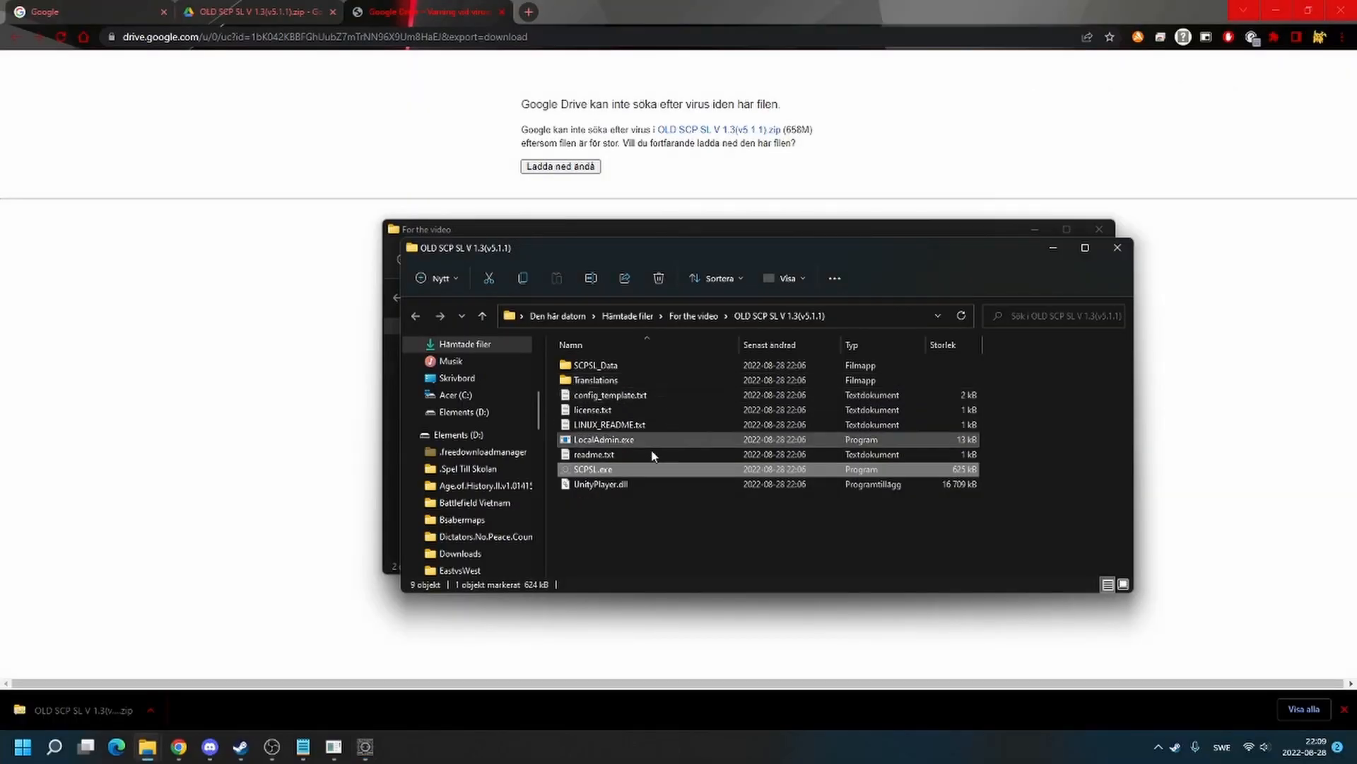
Navigate to %appdata% Roaming and open the SCP Secret Laboratory config folder.
{"action": "left_click", "coordinate": [887, 317]}
{"action": "type", "text": "%a"}
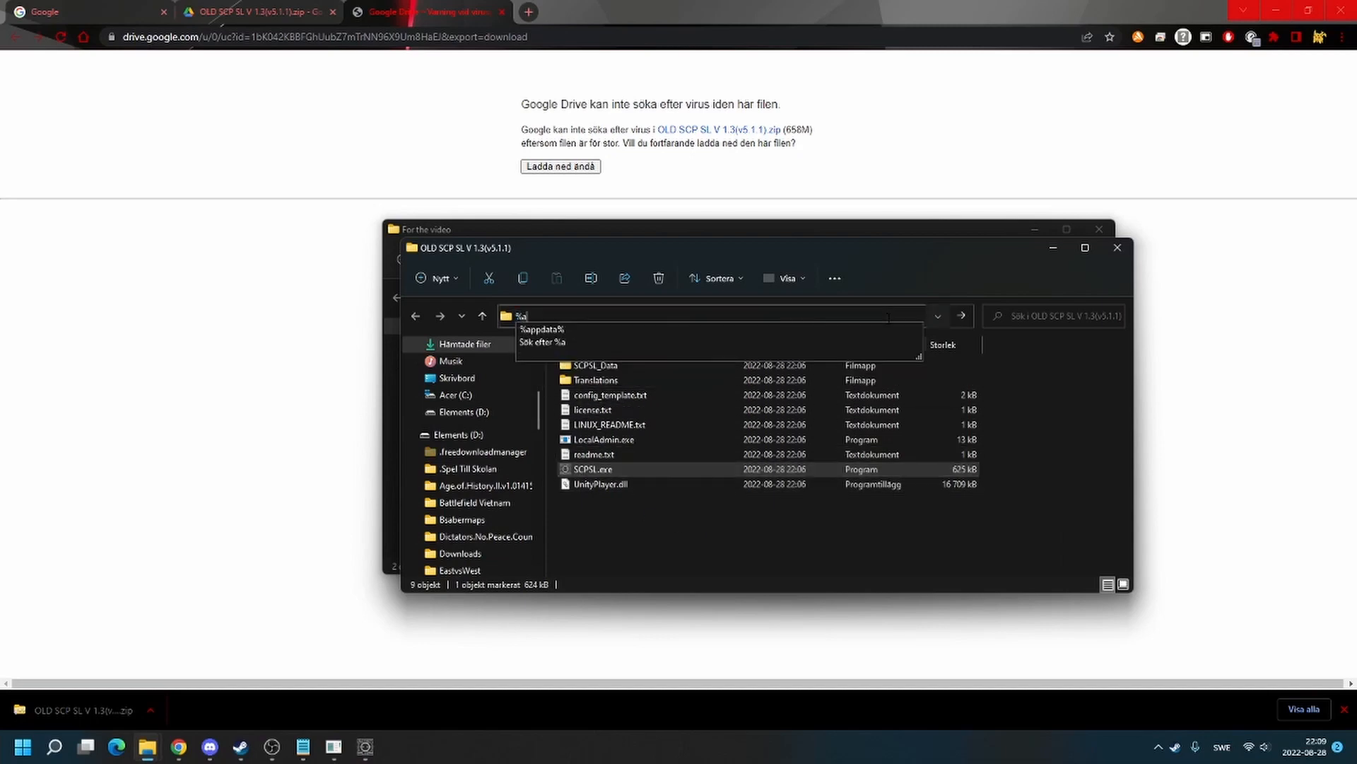
{"action": "type", "text": "ppdta"}
{"action": "key", "text": "BackSpace"}
{"action": "type", "text": "ata"}
{"action": "type", "text": "%"}
{"action": "key", "text": "Return"}
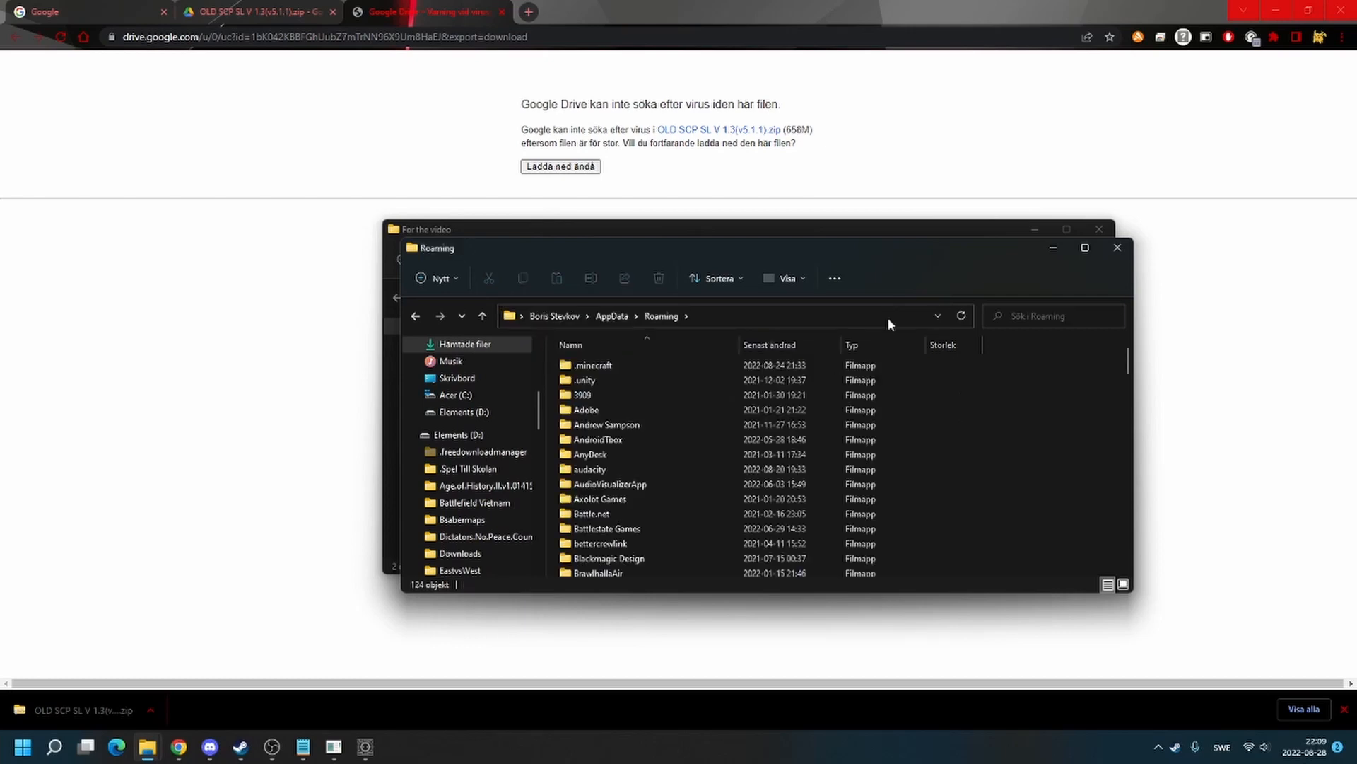
{"action": "scroll", "coordinate": [637, 520], "scroll_direction": "down", "scroll_amount": 10}
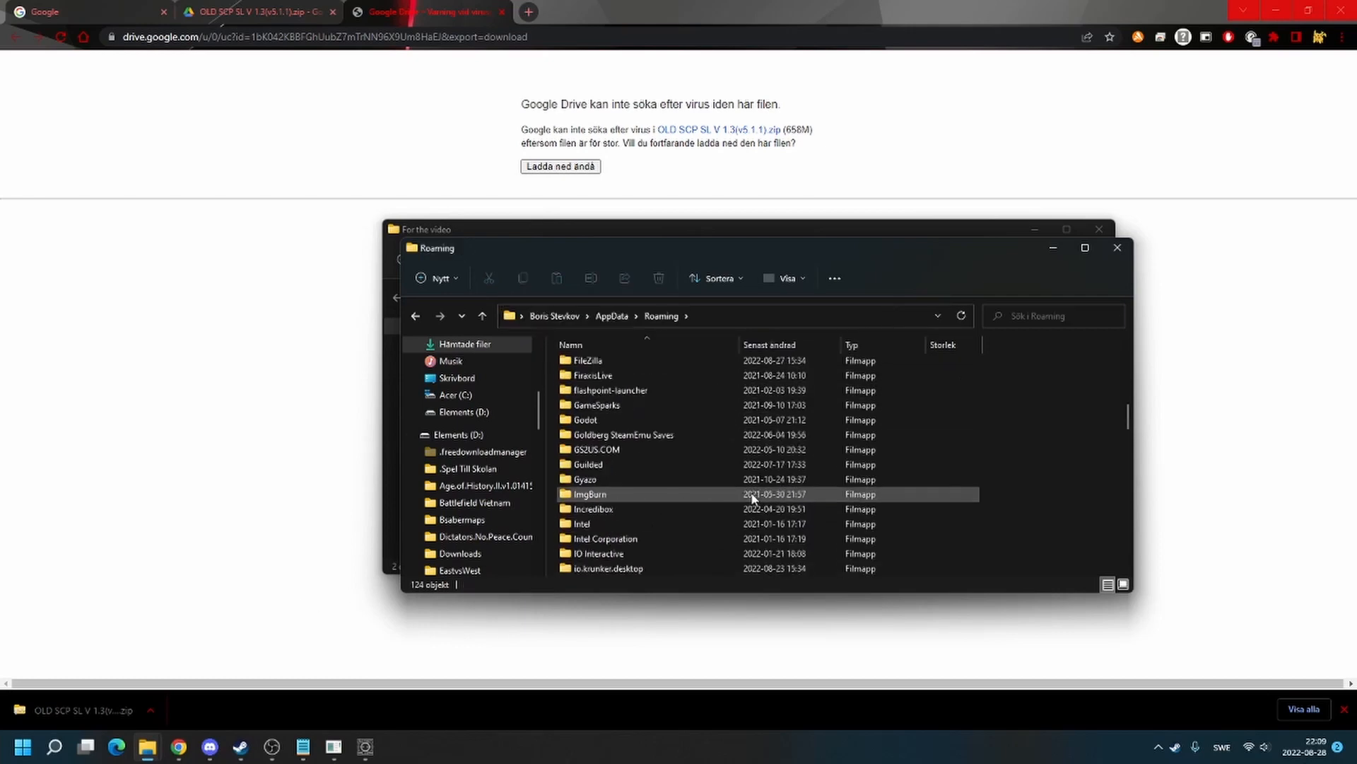
{"action": "scroll", "coordinate": [640, 407], "scroll_direction": "up", "scroll_amount": 3}
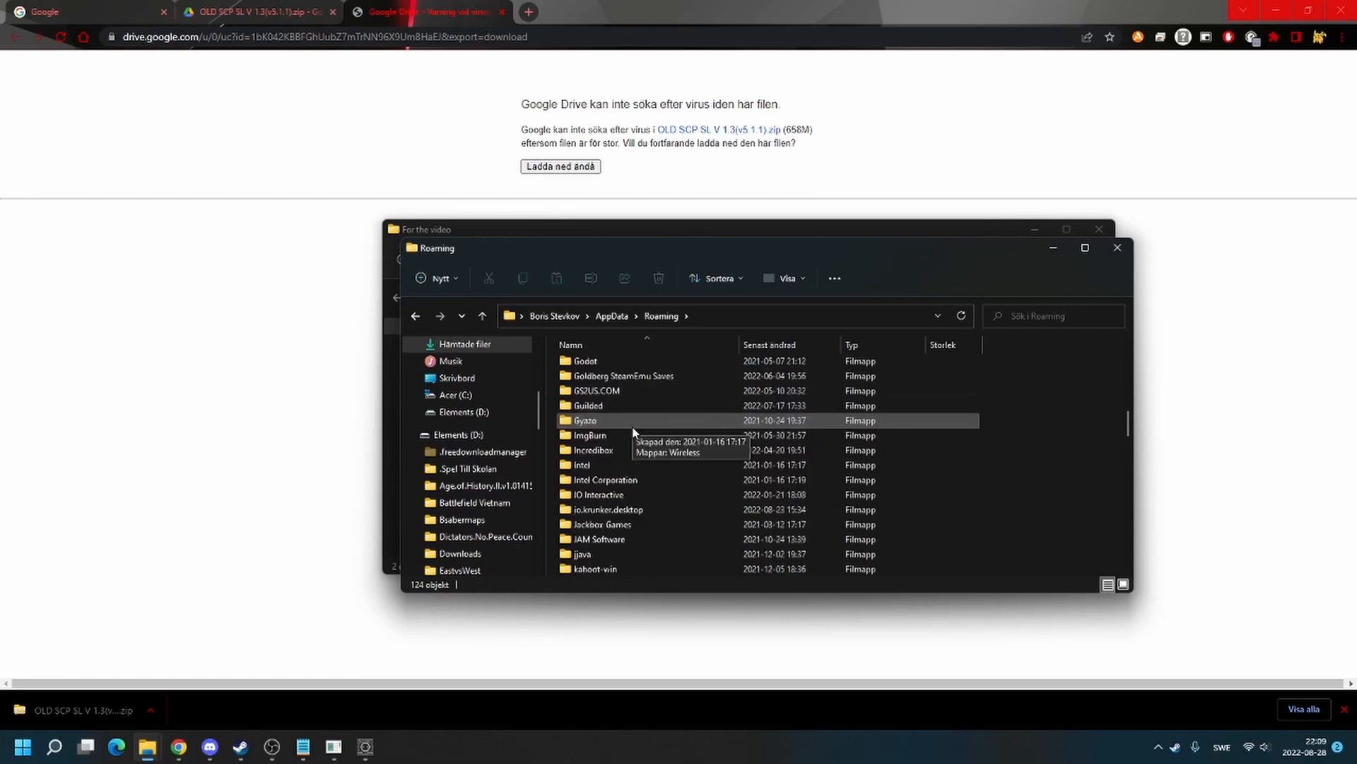
{"action": "scroll", "coordinate": [646, 419], "scroll_direction": "up", "scroll_amount": 3}
{"action": "scroll", "coordinate": [652, 440], "scroll_direction": "up", "scroll_amount": 3}
{"action": "scroll", "coordinate": [652, 446], "scroll_direction": "down", "scroll_amount": 3}
{"action": "scroll", "coordinate": [659, 464], "scroll_direction": "down", "scroll_amount": 3}
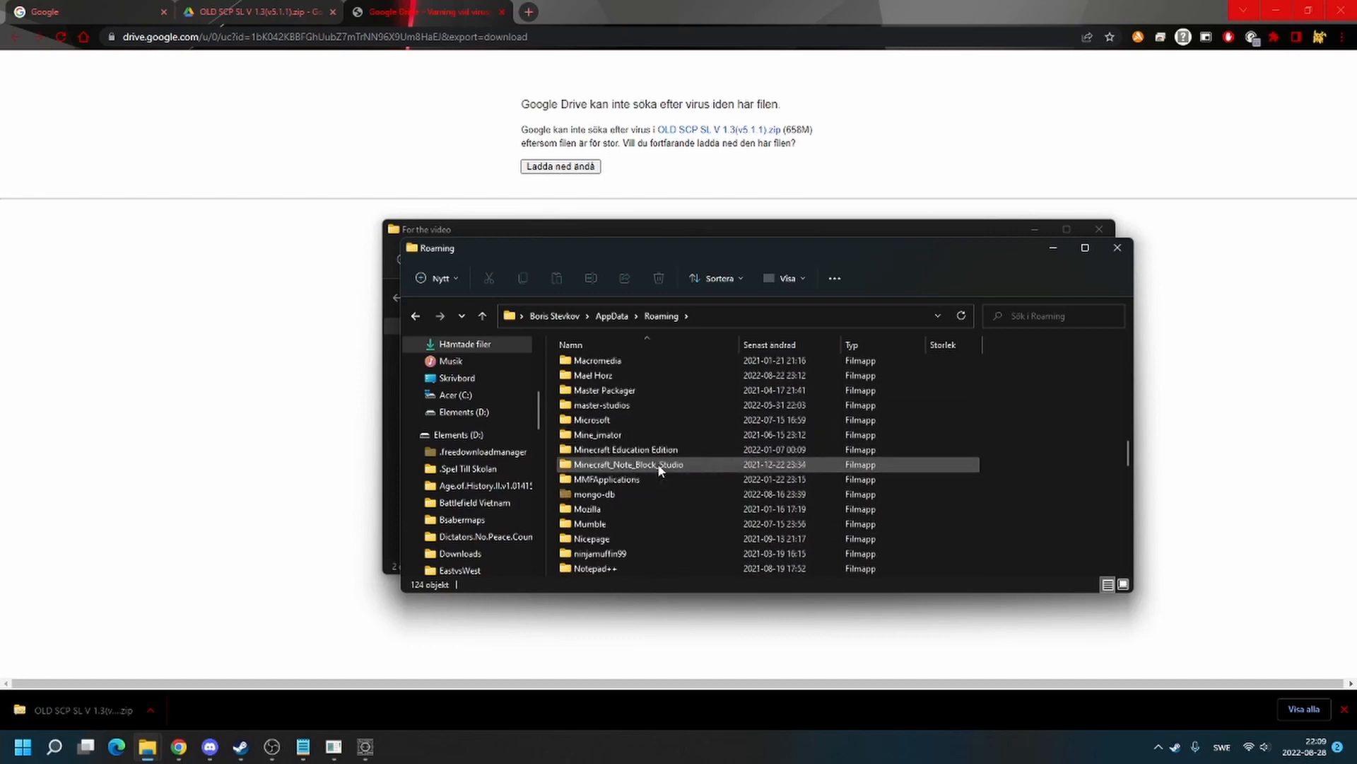
{"action": "scroll", "coordinate": [657, 476], "scroll_direction": "down", "scroll_amount": 3}
{"action": "scroll", "coordinate": [657, 491], "scroll_direction": "down", "scroll_amount": 3}
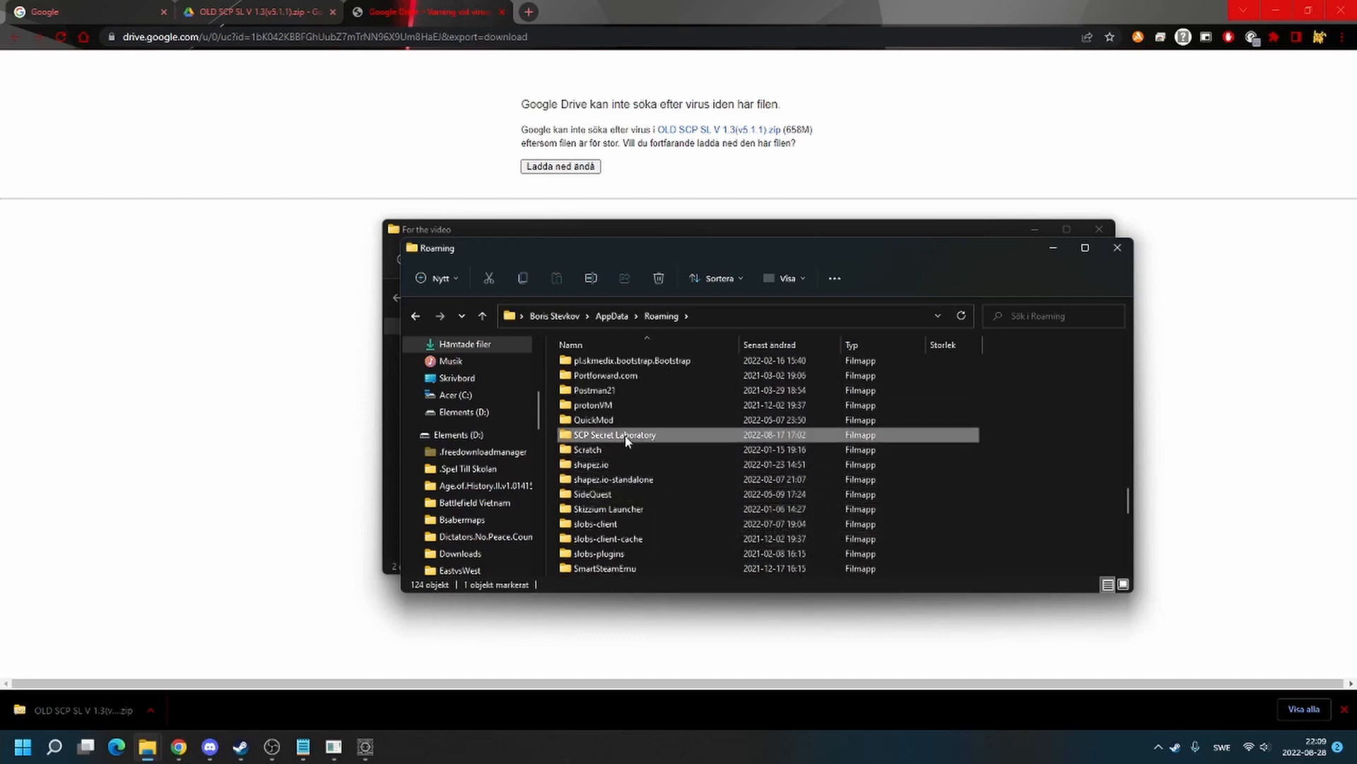
{"action": "double_click", "coordinate": [652, 435]}
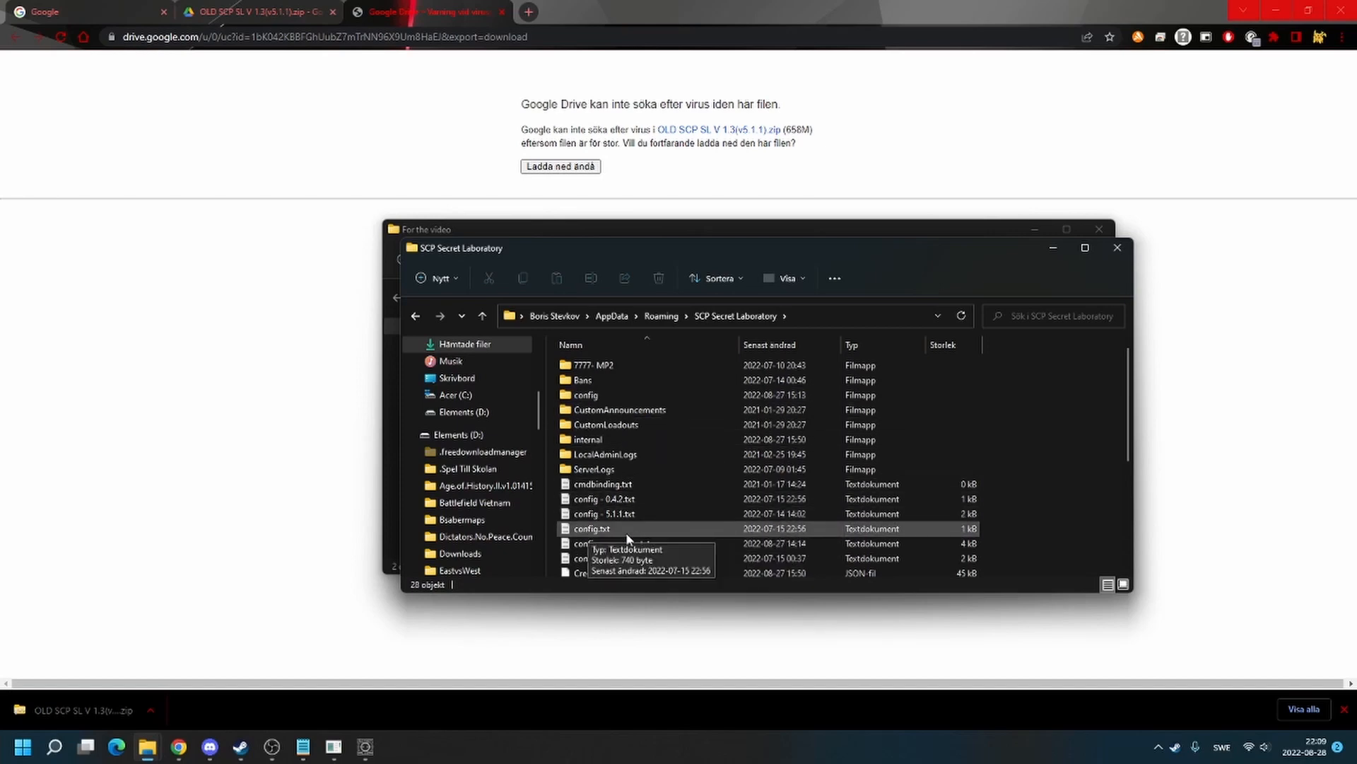
Edit config.txt so online_mode stays false, save and close it.
{"action": "double_click", "coordinate": [592, 528]}
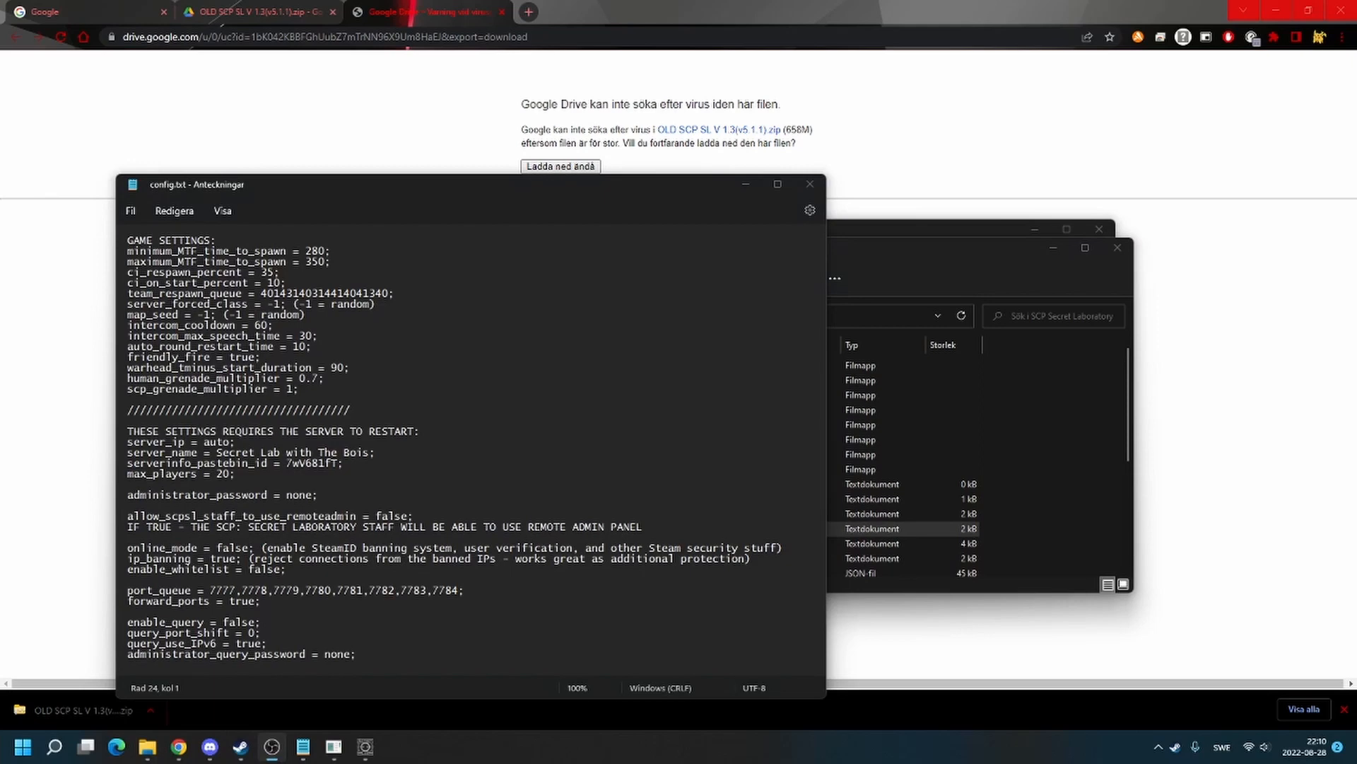
{"action": "double_click", "coordinate": [221, 548]}
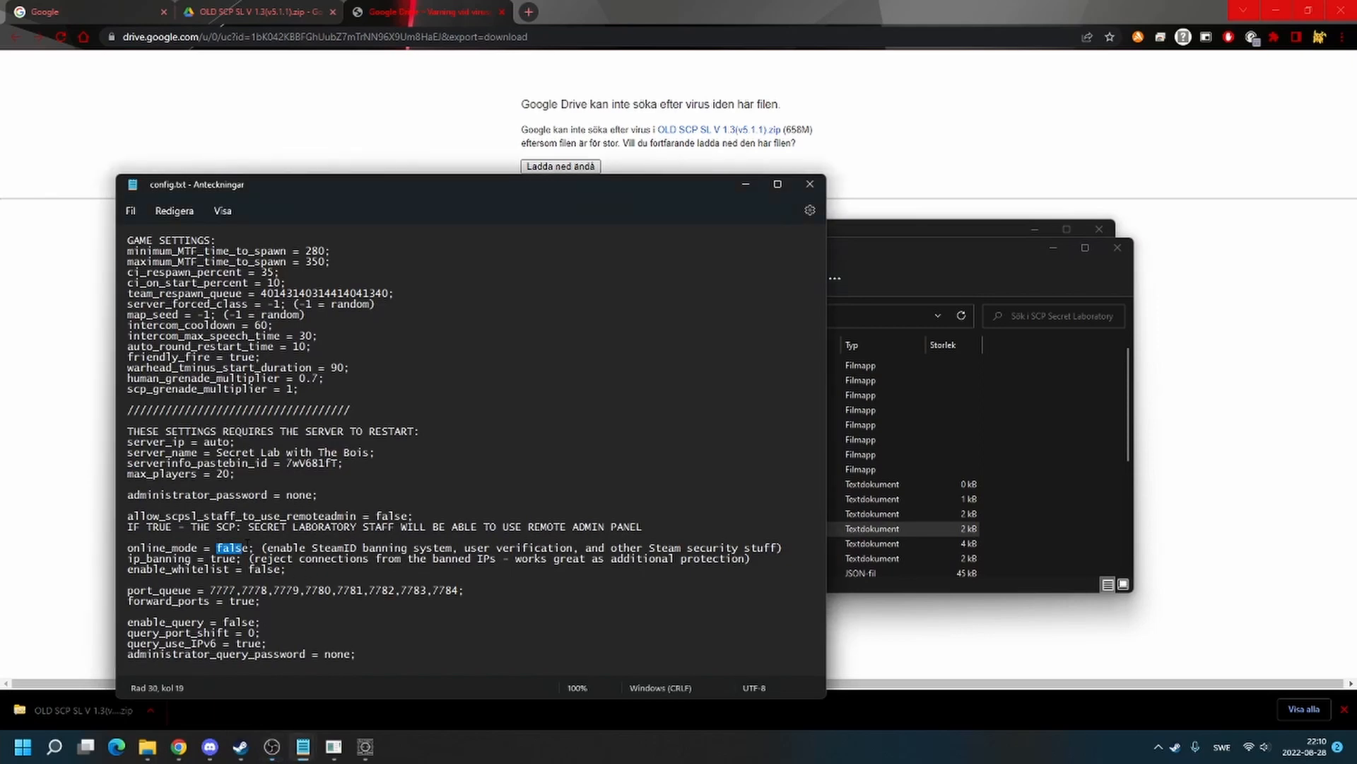
{"action": "key", "text": "BackSpace"}
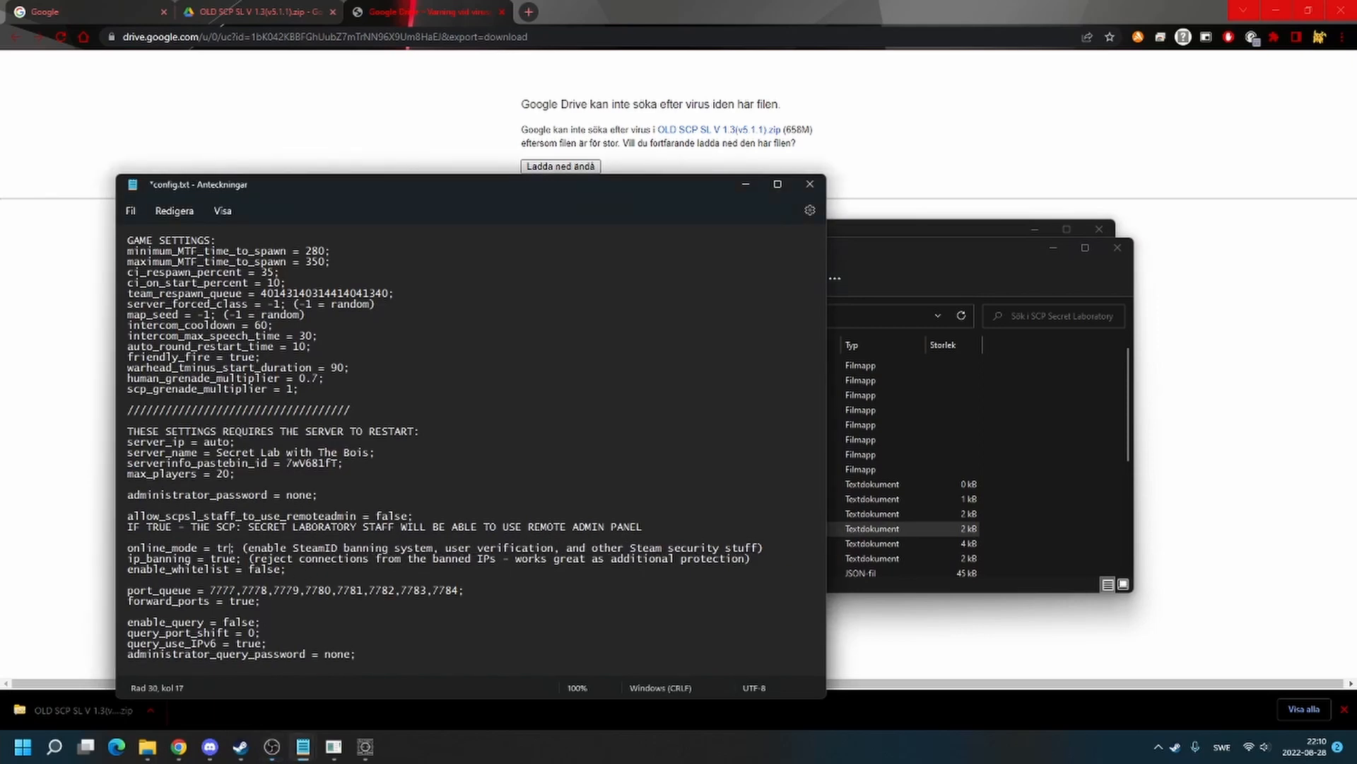
{"action": "type", "text": "false"}
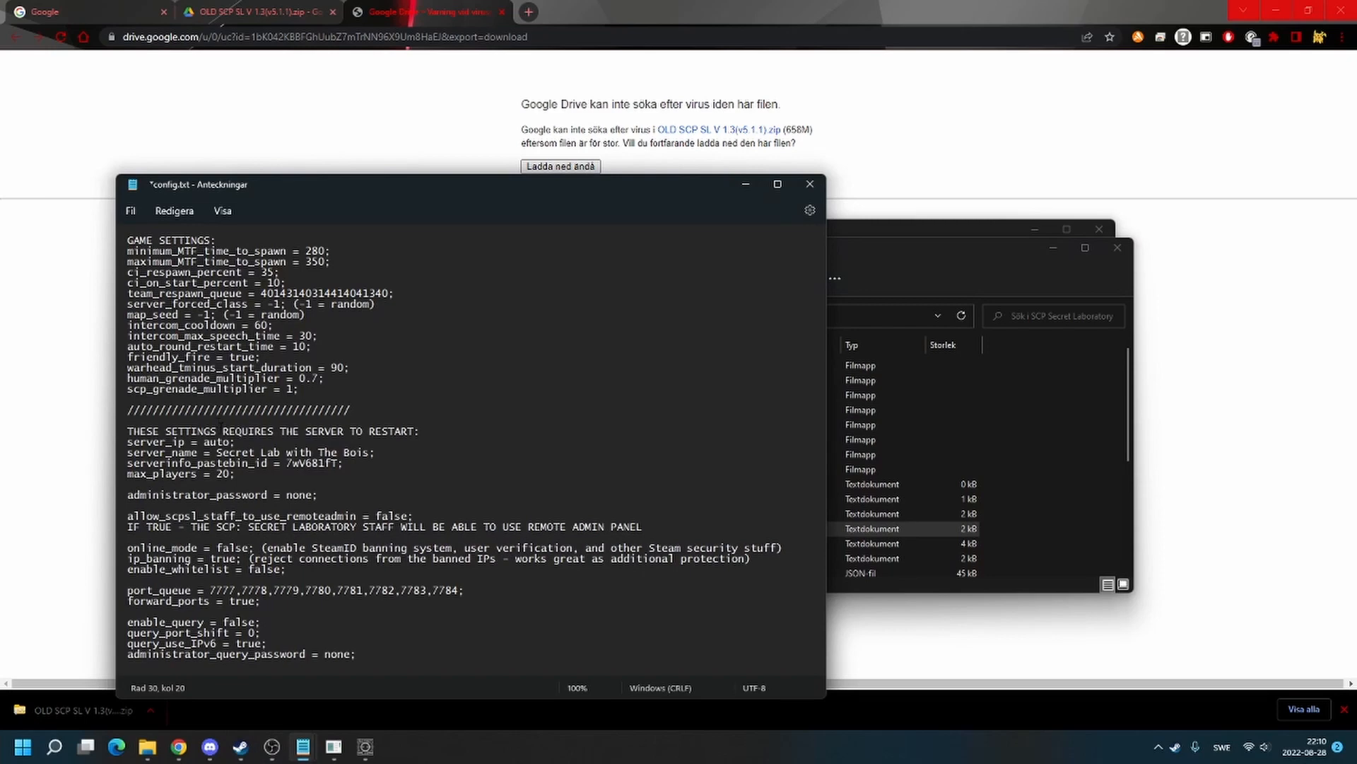
{"action": "key", "text": "ctrl+s"}
{"action": "left_click", "coordinate": [811, 185]}
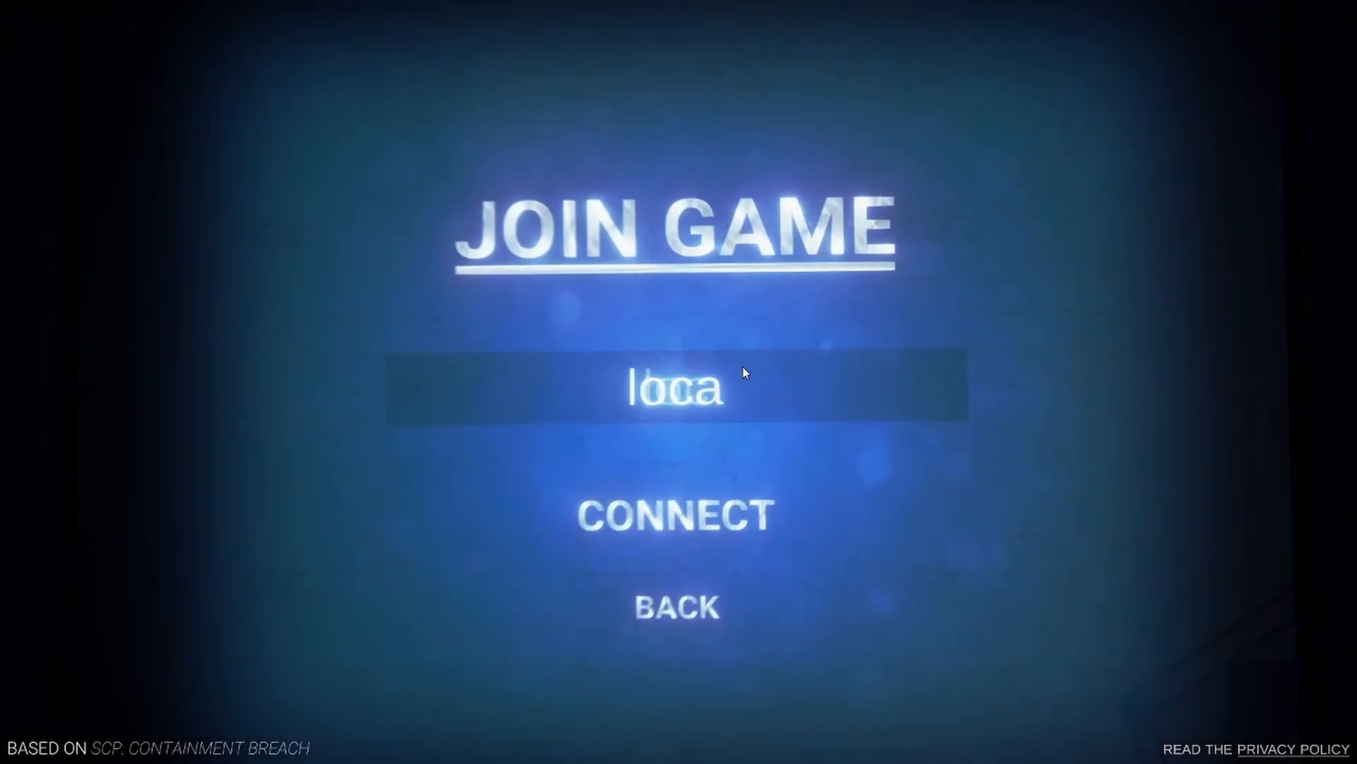
{"action": "type", "text": "hlo"}
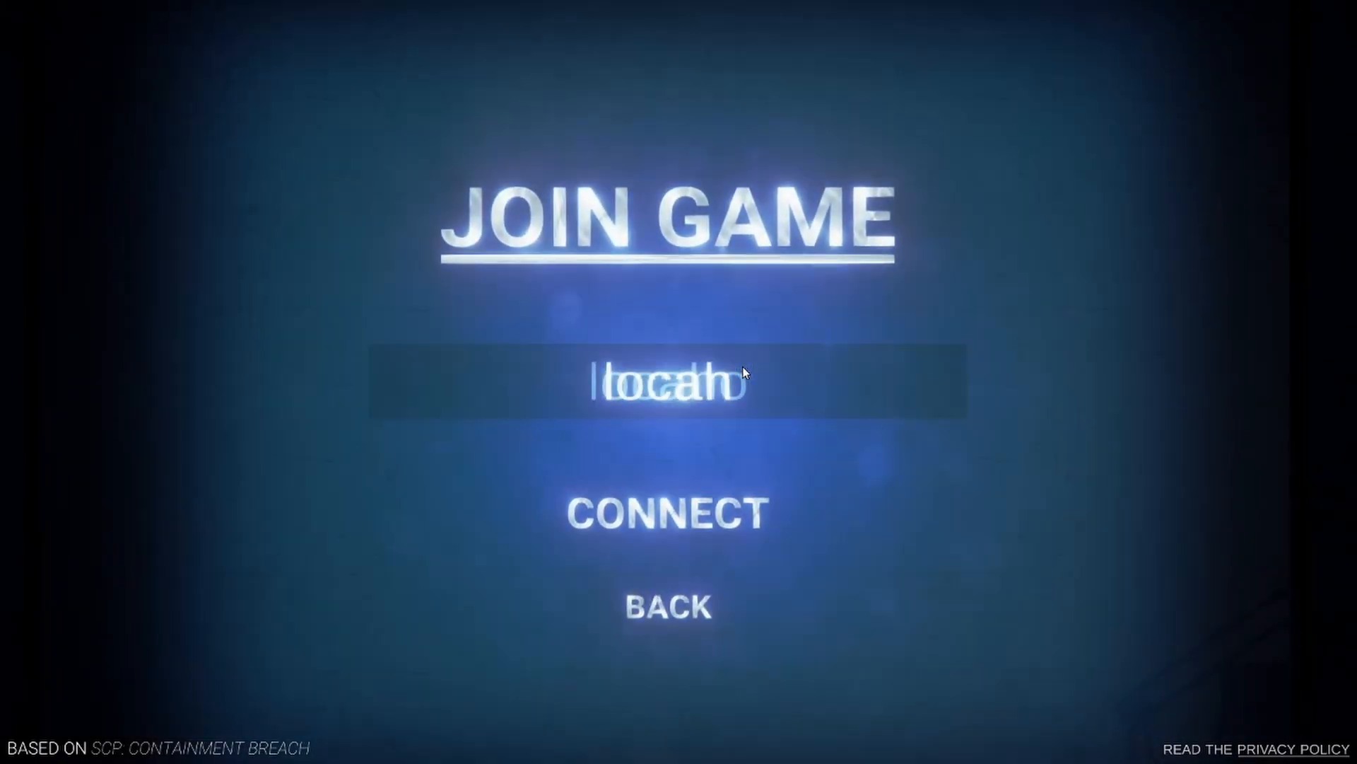
{"action": "type", "text": "sy"}
Correct the misspelled address to localhost and connect, reaching the Waiting for Players lobby.
{"action": "key", "text": "BackSpace"}
{"action": "type", "text": "t"}
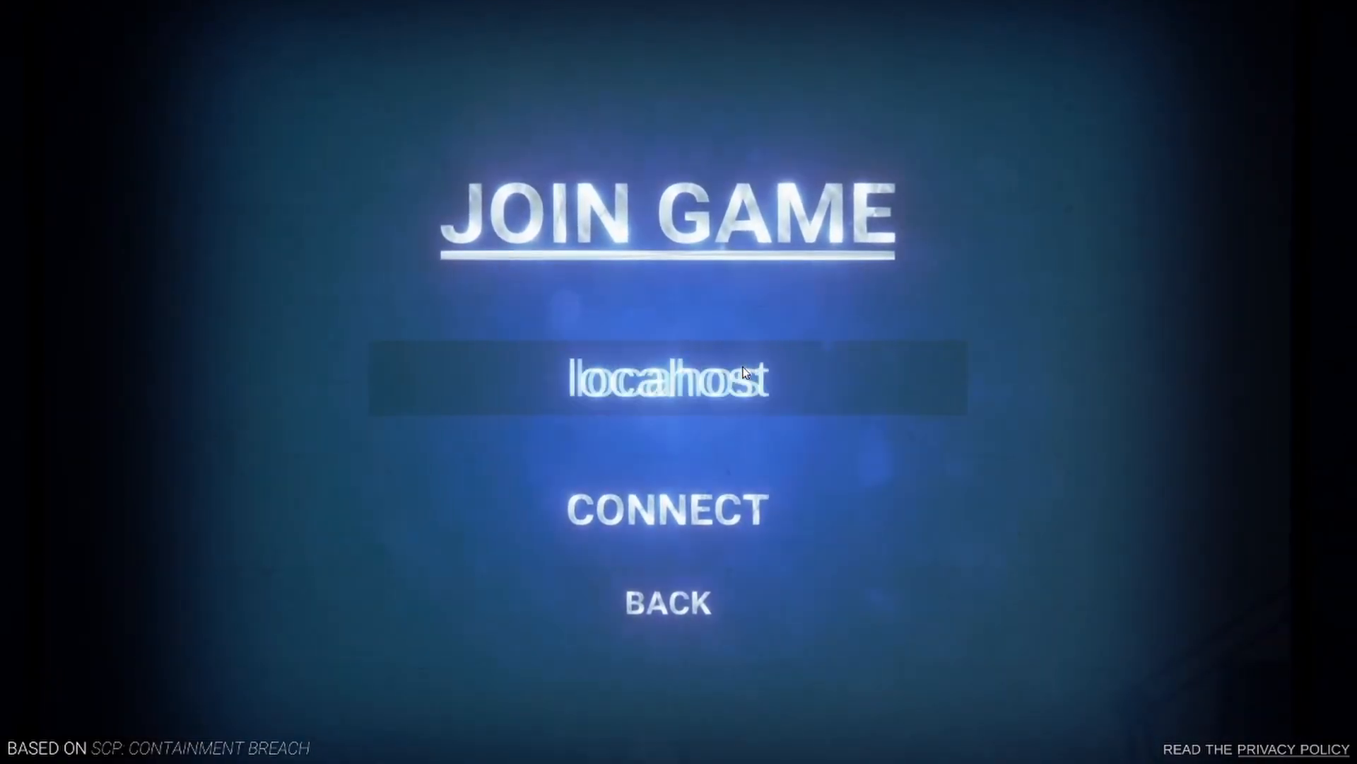
{"action": "left_click", "coordinate": [680, 513]}
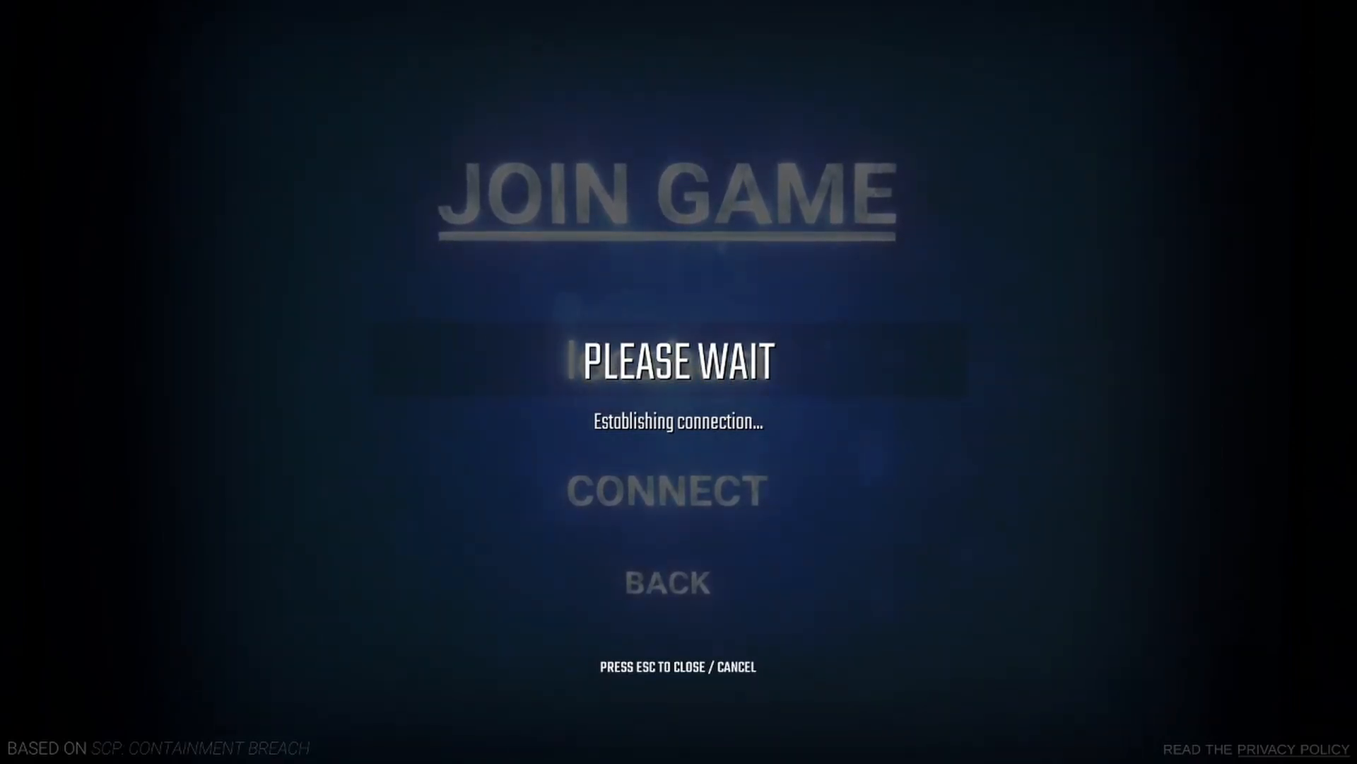
{"action": "key", "text": "Escape"}
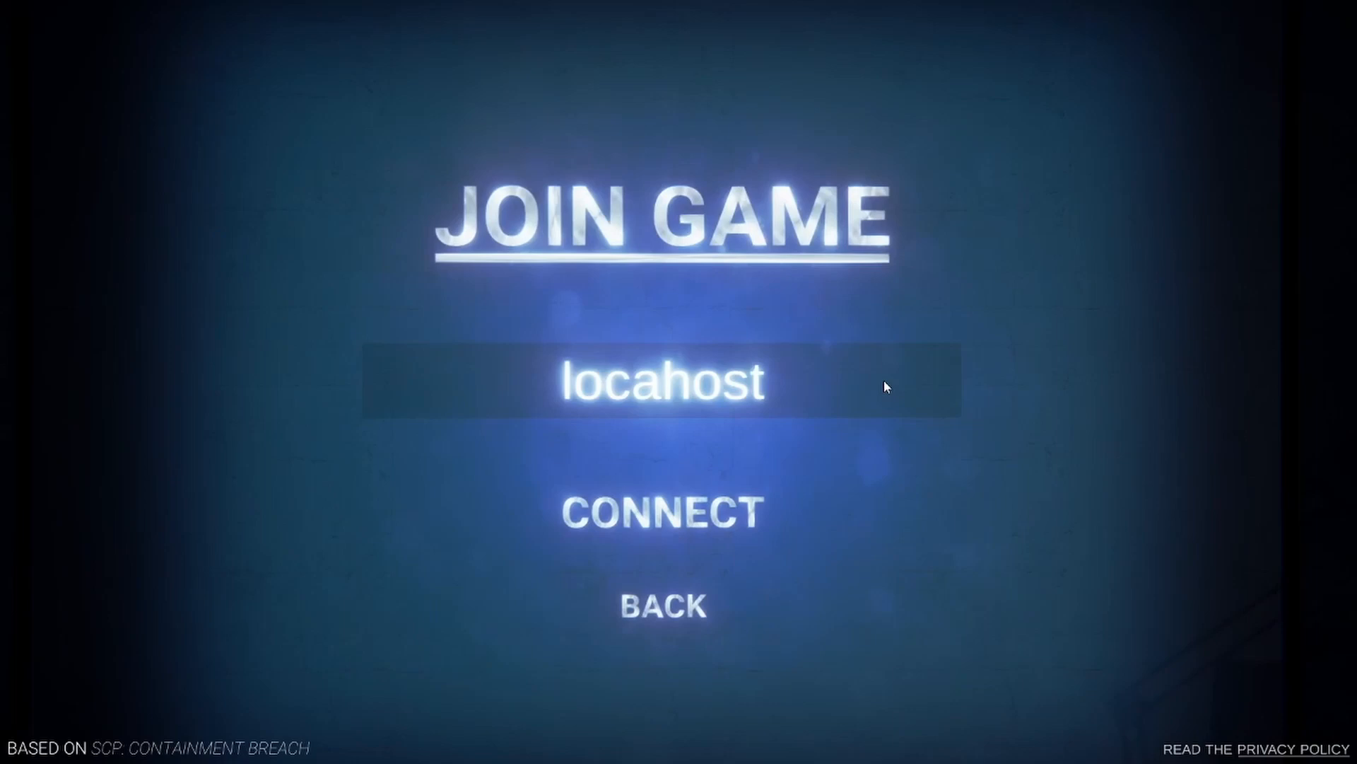
{"action": "double_click", "coordinate": [738, 391]}
{"action": "type", "text": "localhost"}
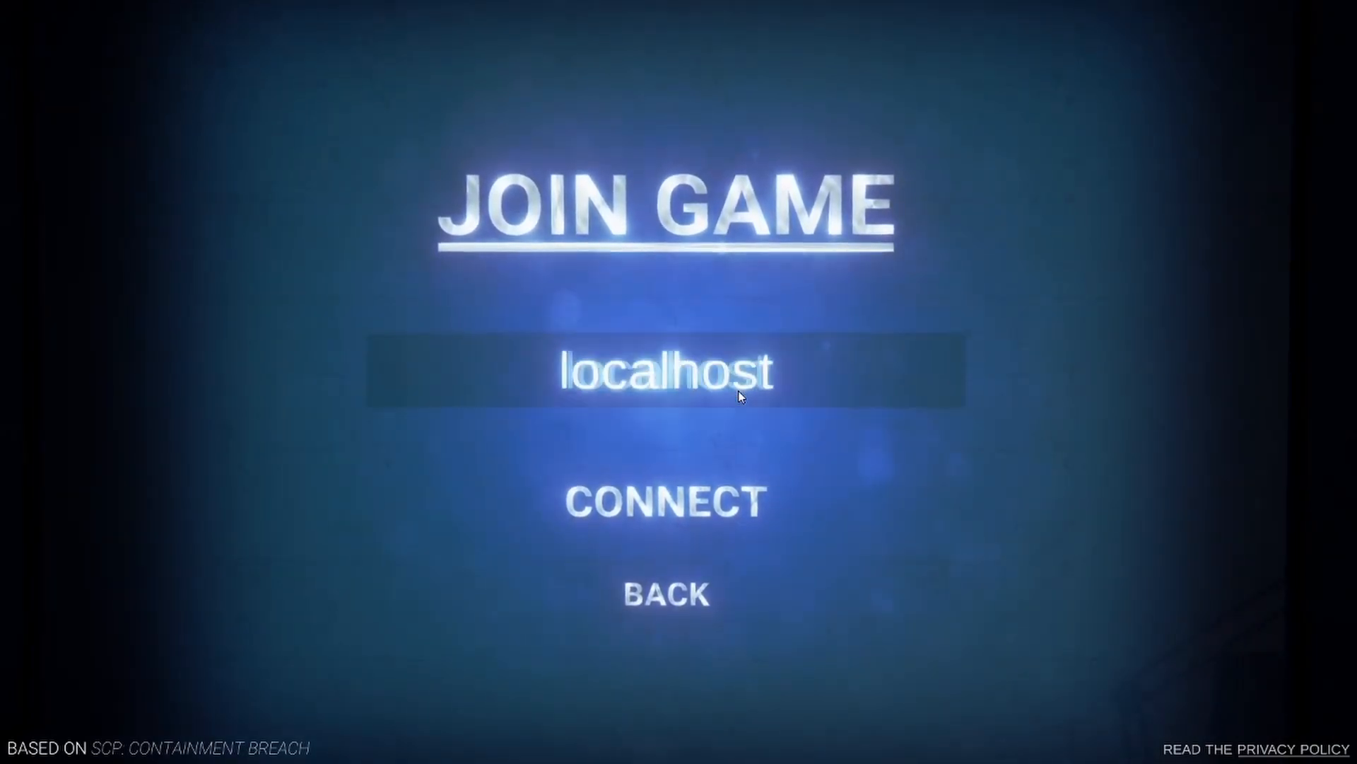
{"action": "key", "text": "Return"}
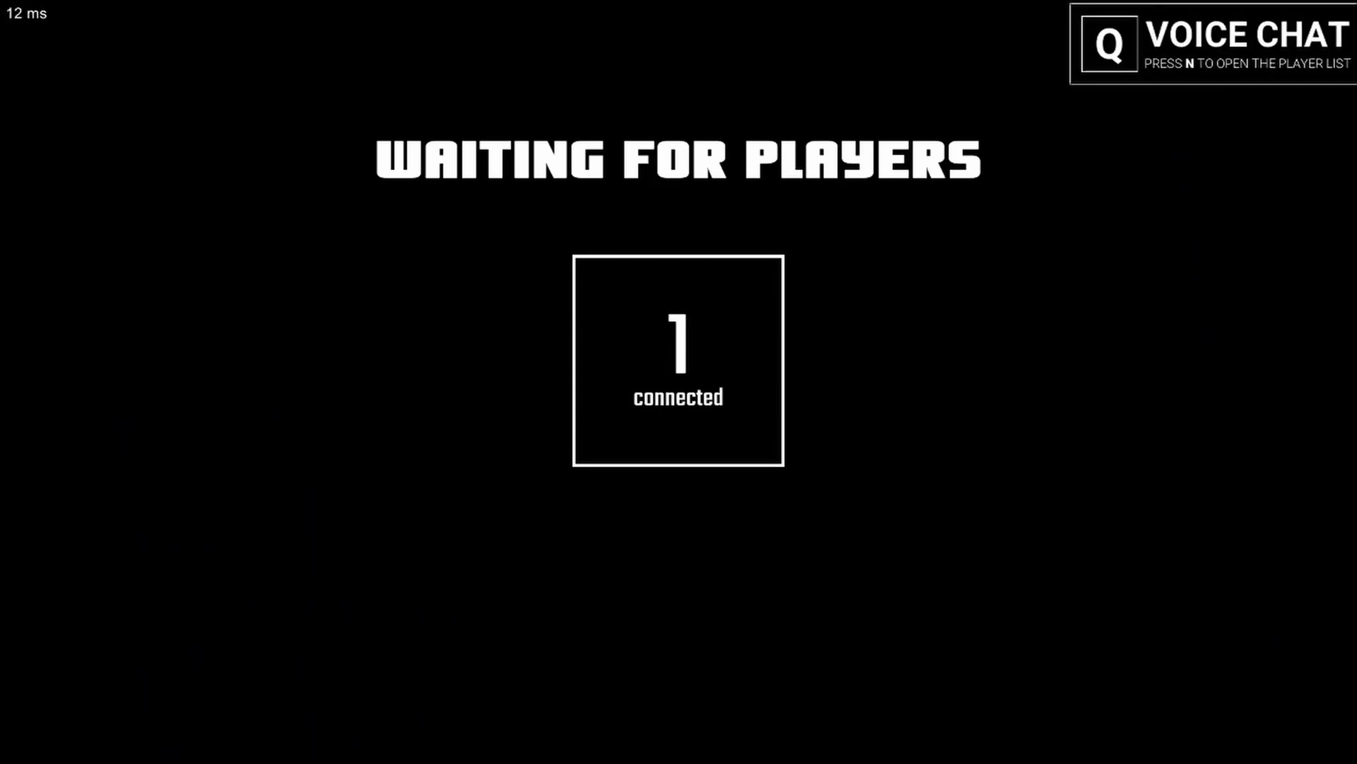
Show the connected player list with N once the level loads.
{"action": "key", "text": "n"}
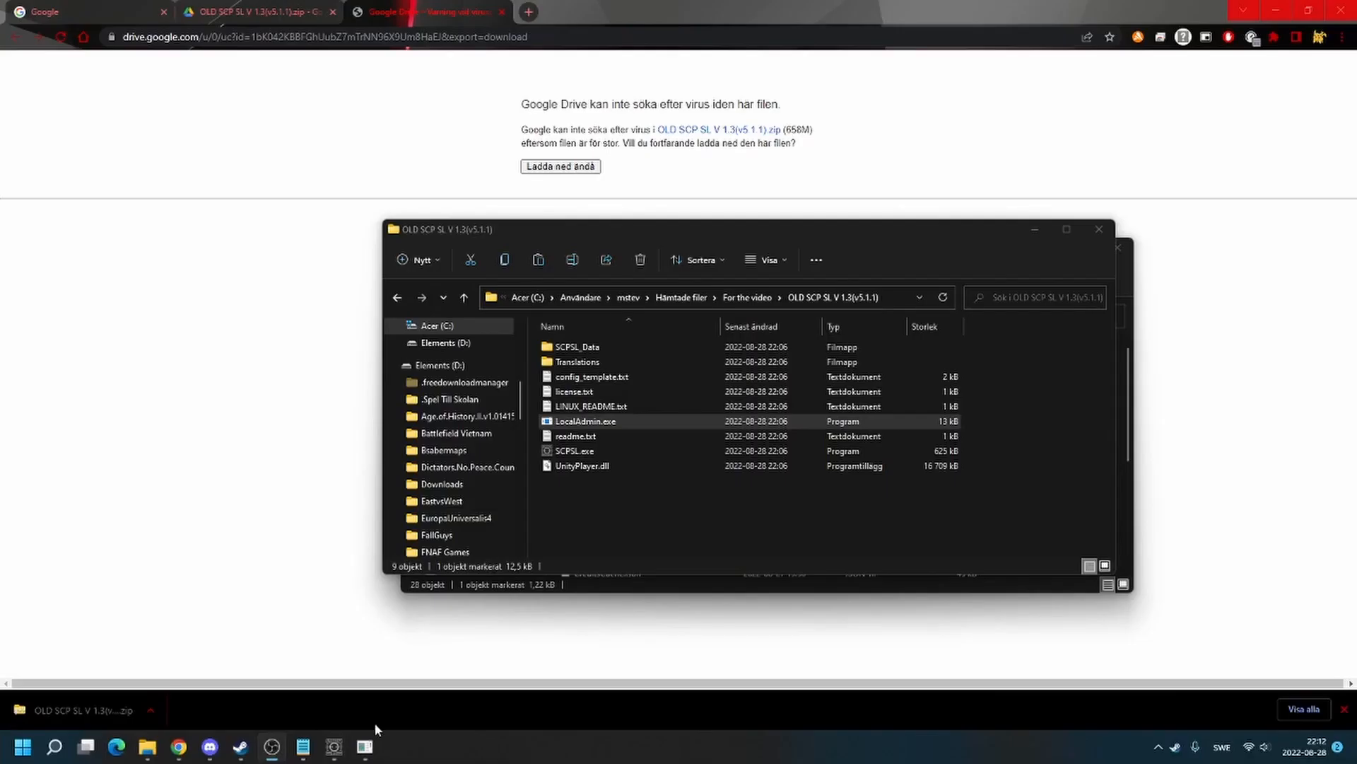
Bring SCP: Secret Laboratory back to the front from the taskbar.
{"action": "left_click", "coordinate": [336, 752]}
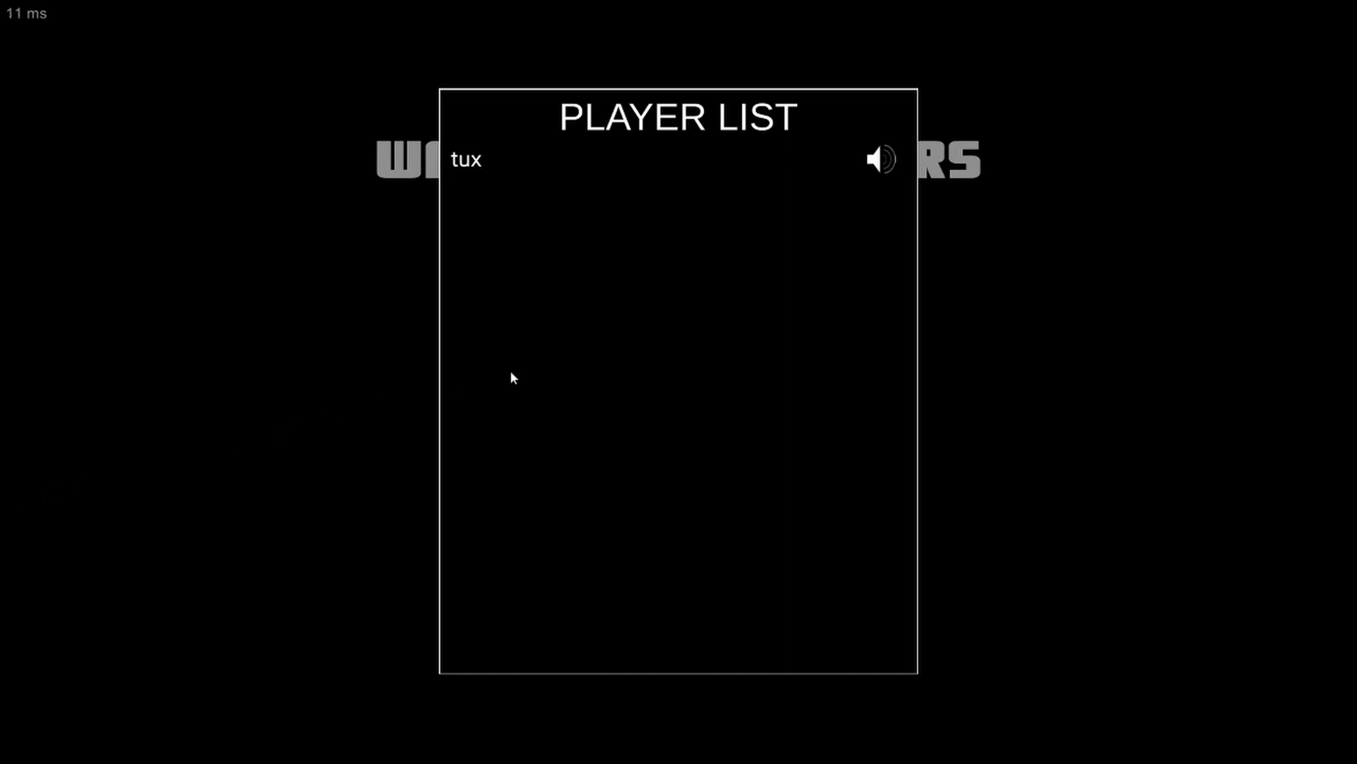
Close the player list and bring up the Remote Admin login prompt with a password attempt.
{"action": "key", "text": "Tab"}
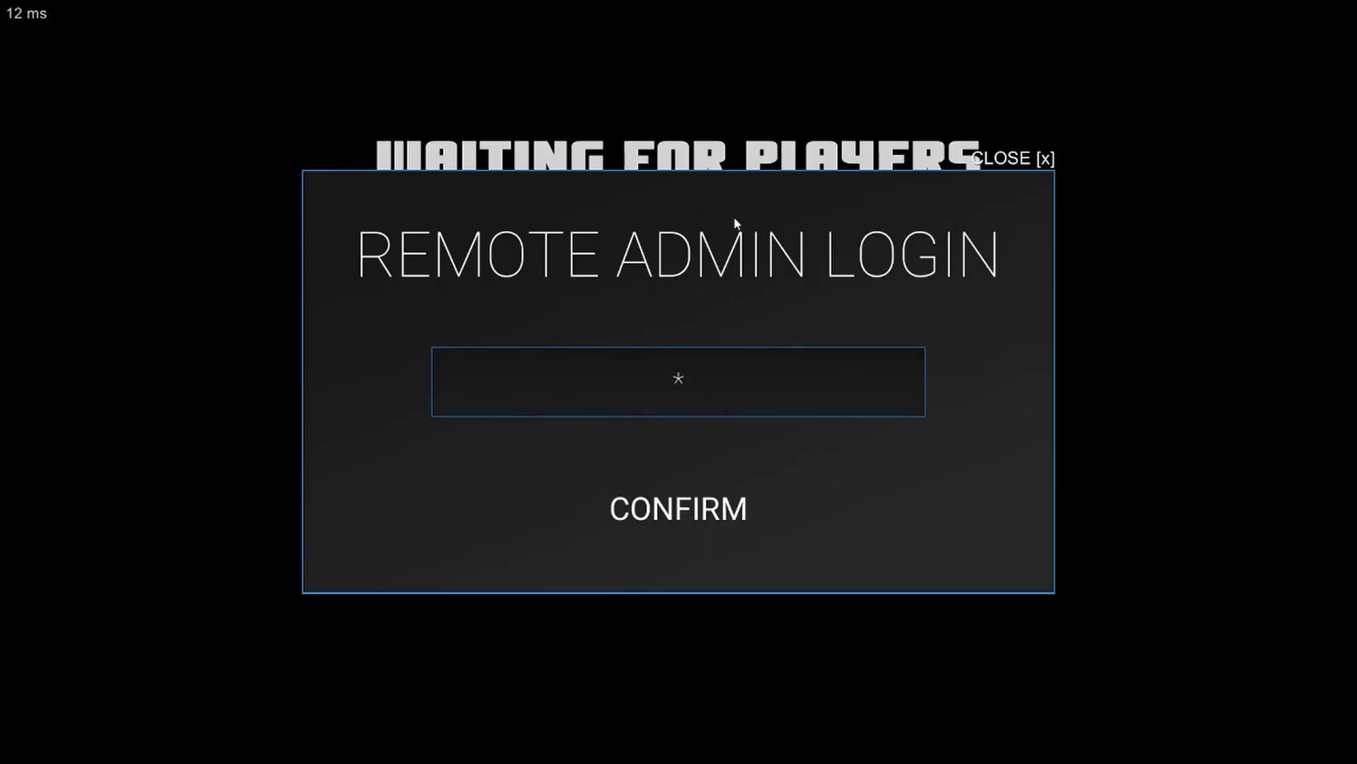
{"action": "key", "text": "BackSpace"}
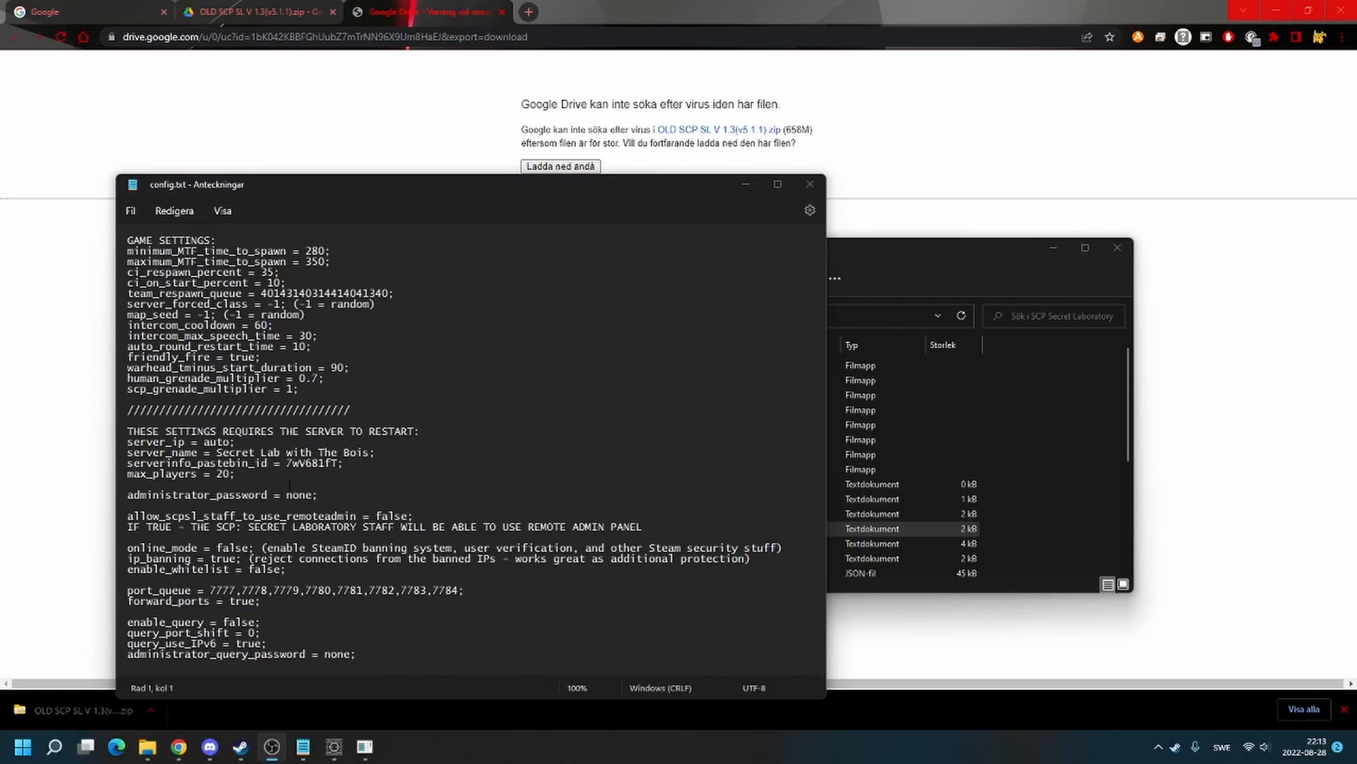
{"action": "left_click", "coordinate": [287, 494]}
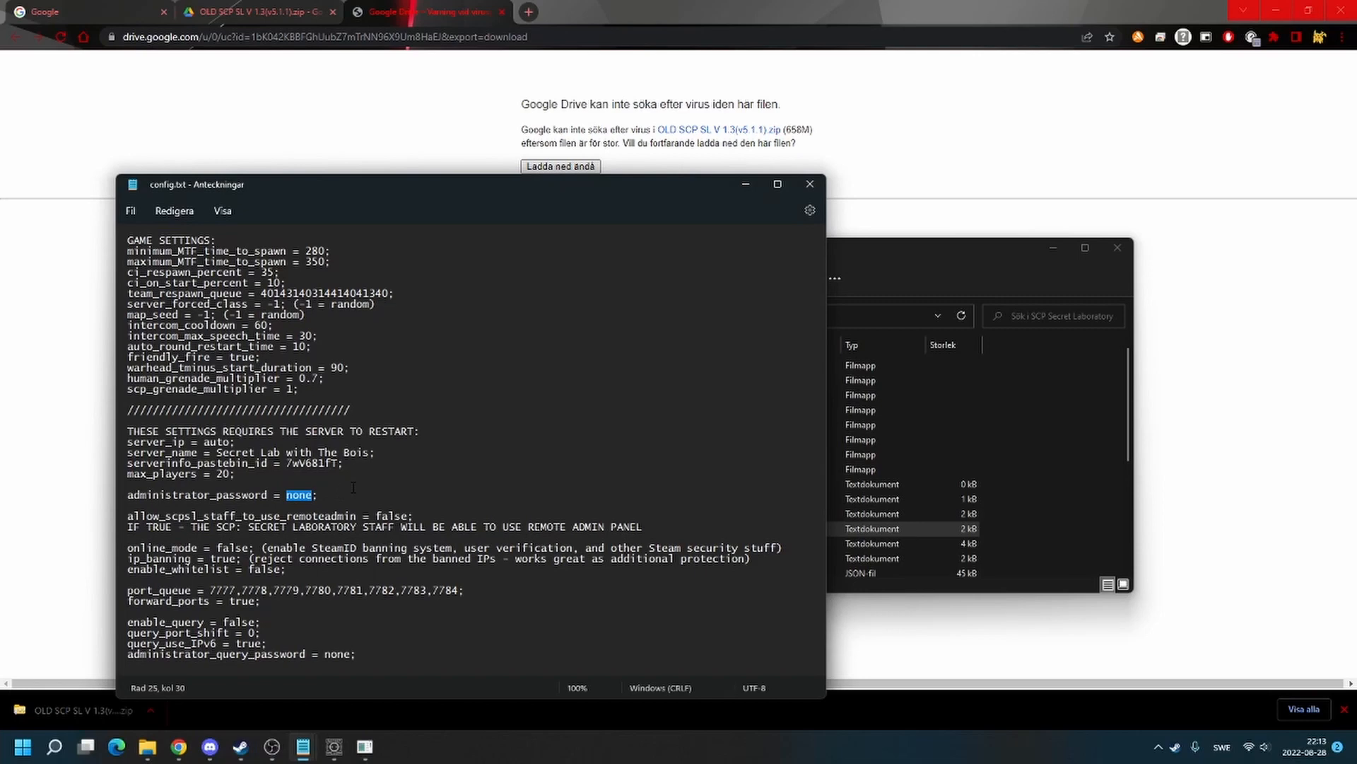
{"action": "type", "text": "something"}
{"action": "key", "text": "ctrl+s"}
Return to the game and dismiss the disconnected message.
{"action": "left_click", "coordinate": [271, 746]}
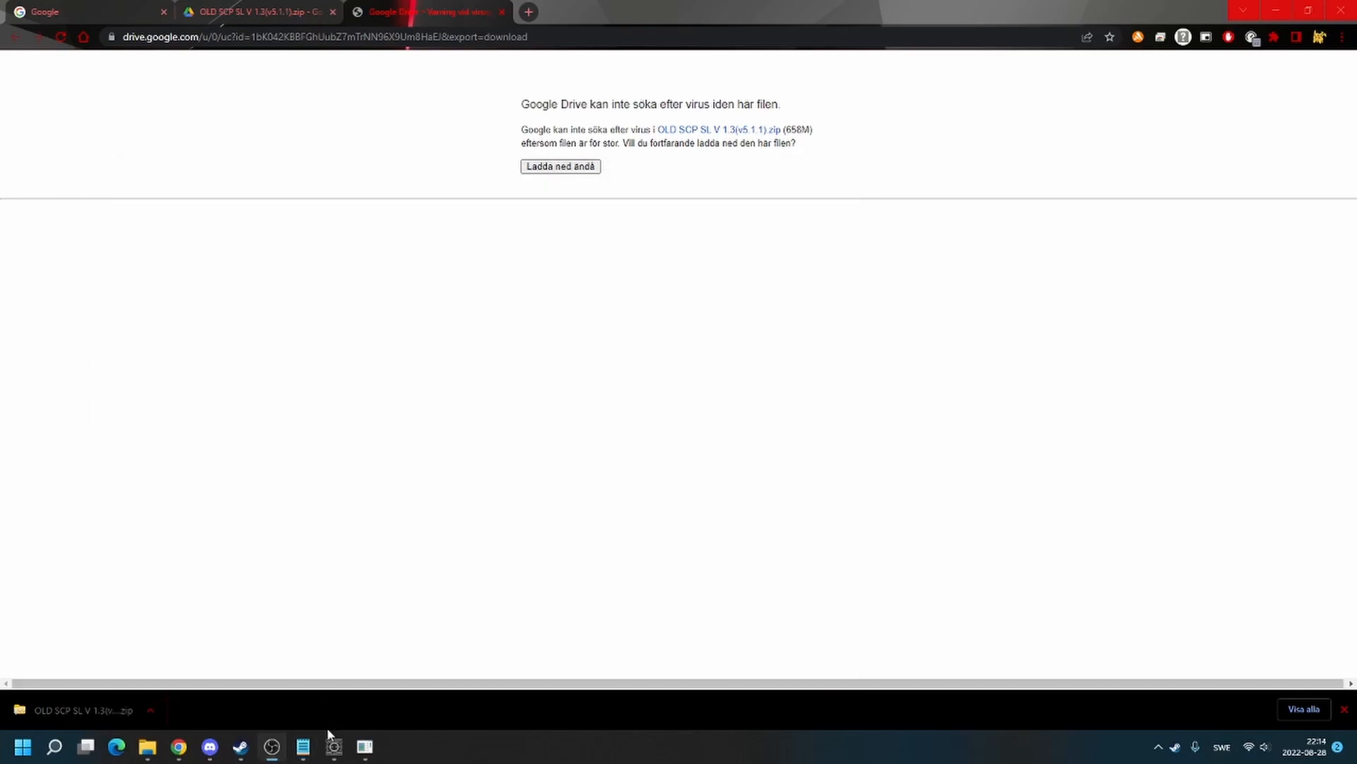
{"action": "left_click", "coordinate": [333, 745]}
{"action": "key", "text": "Escape"}
Join the local server by connecting to the localhost address.
{"action": "left_click", "coordinate": [781, 264]}
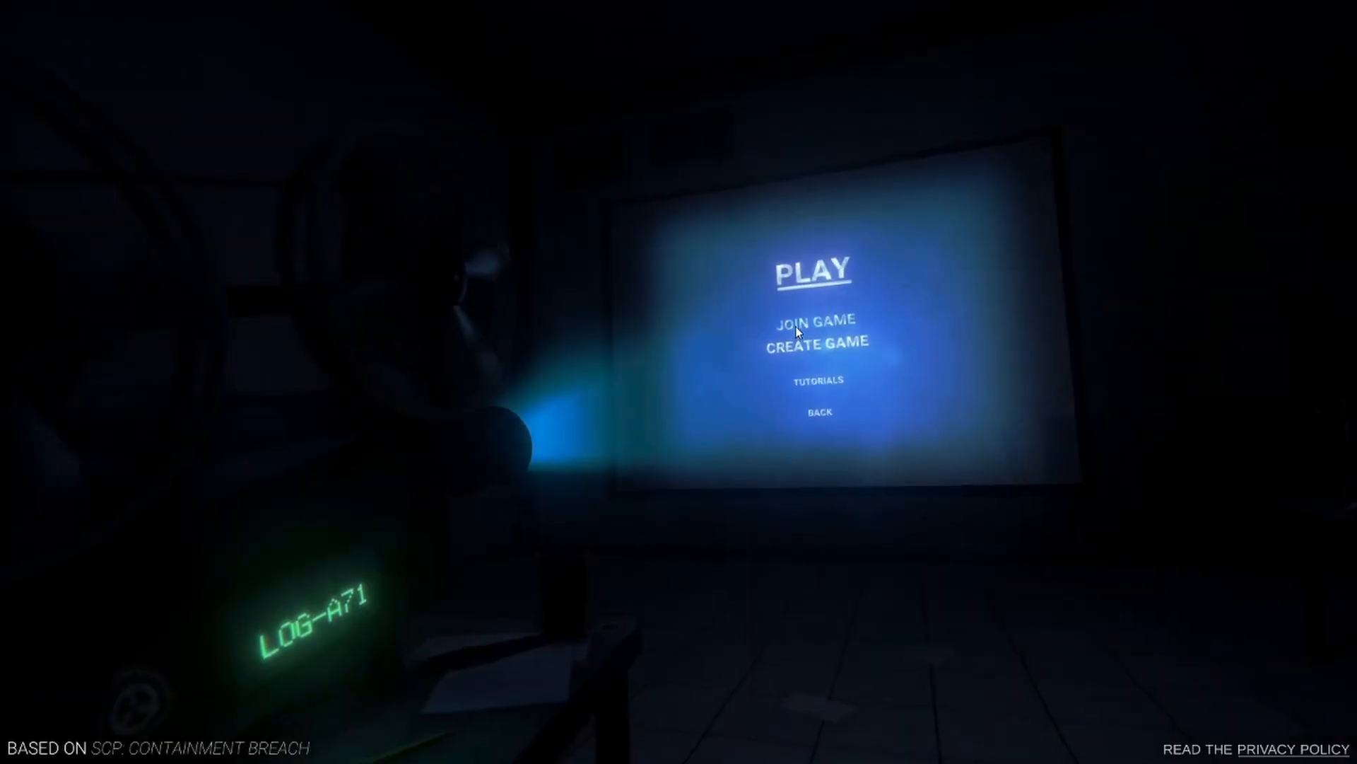
{"action": "left_click", "coordinate": [796, 326]}
{"action": "left_click", "coordinate": [733, 366]}
{"action": "type", "text": "lbov"}
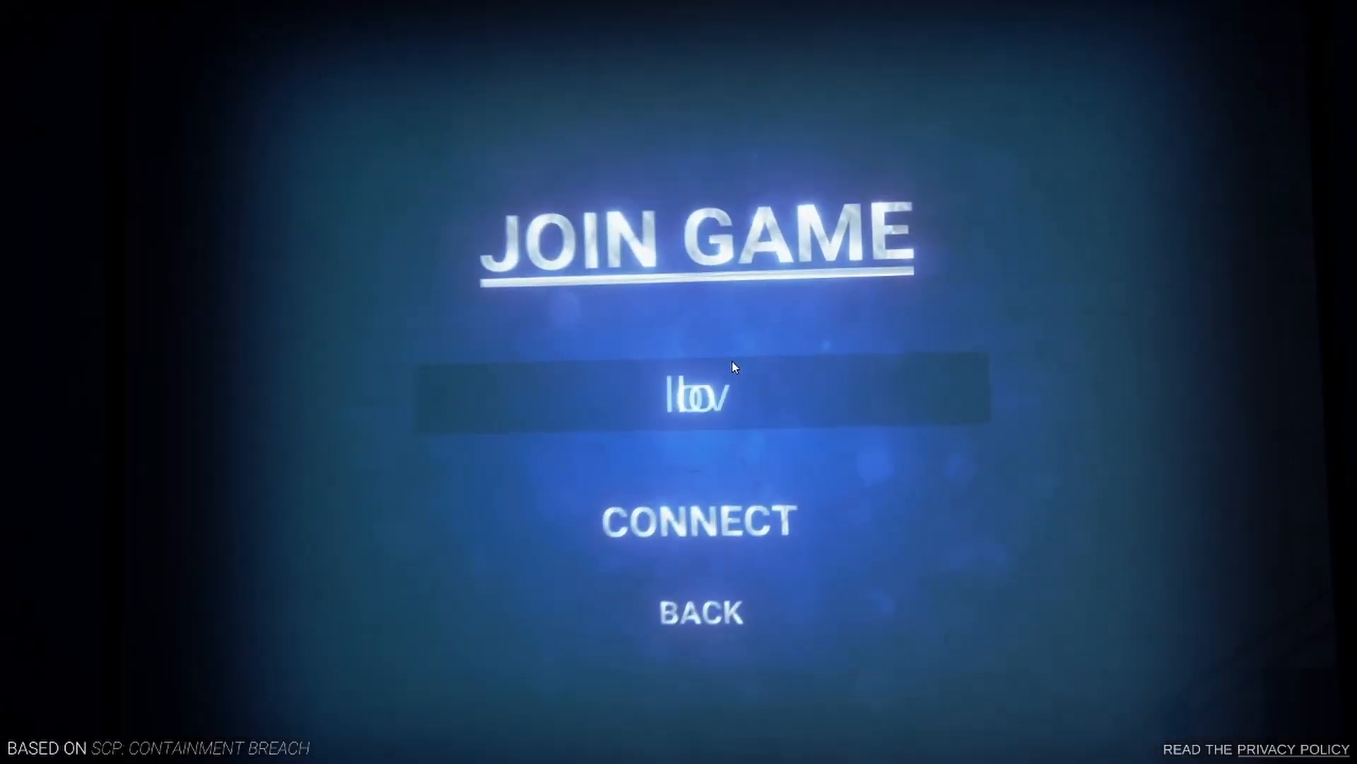
{"action": "type", "text": "alhost"}
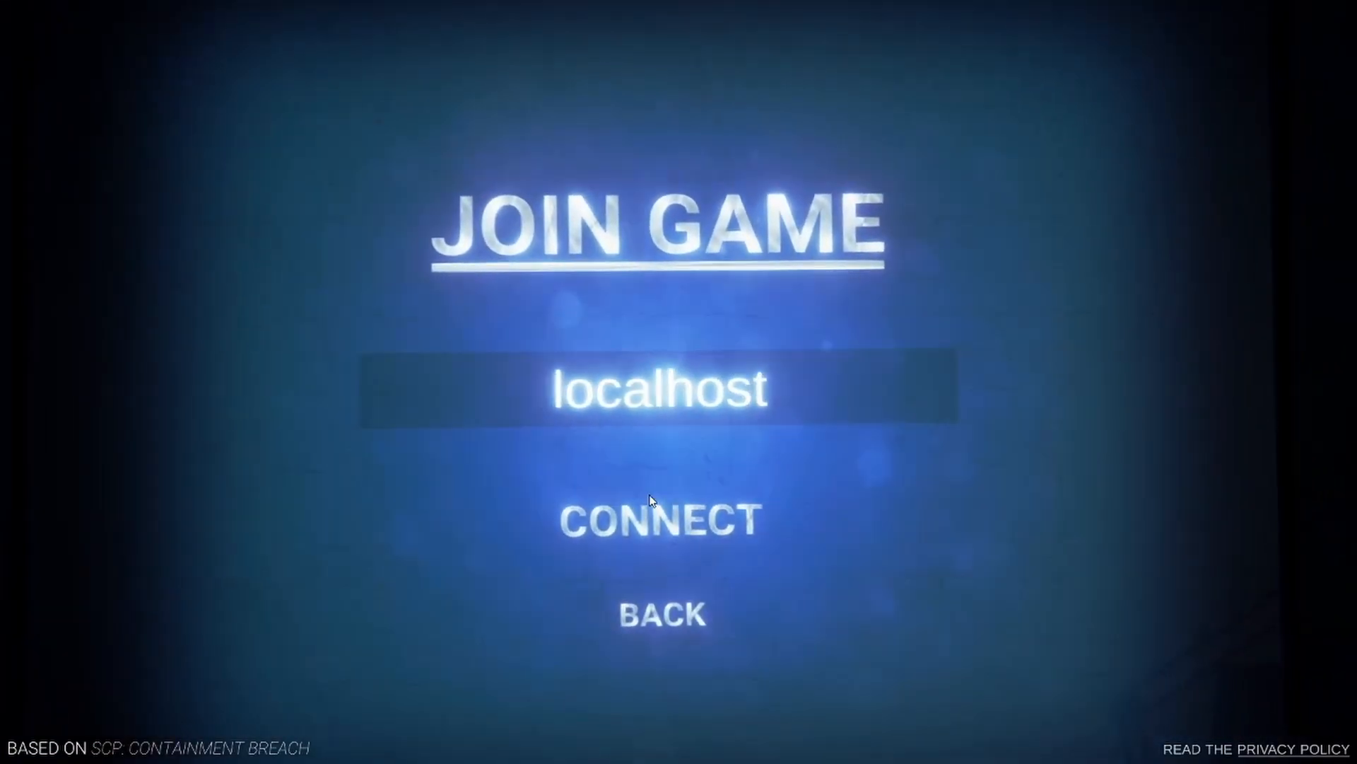
{"action": "left_click", "coordinate": [652, 517]}
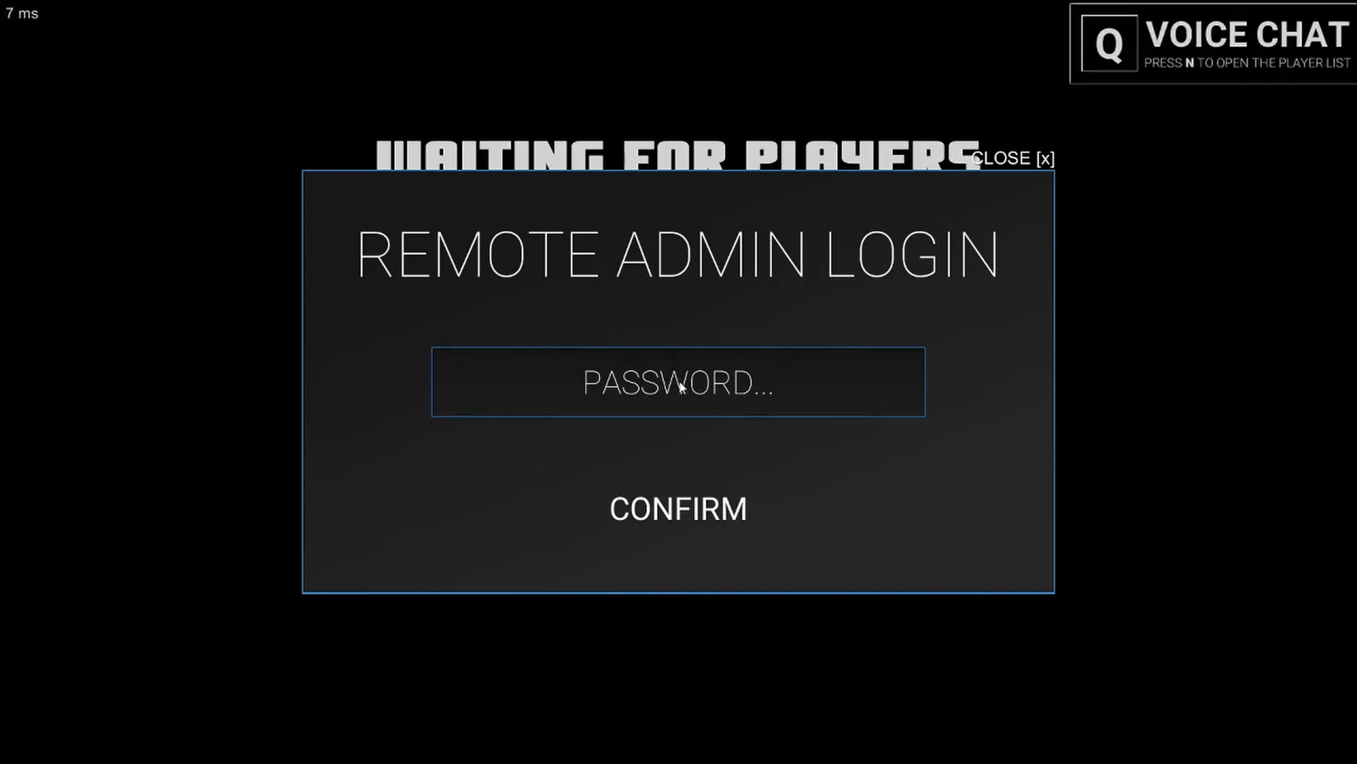
{"action": "type", "text": "******"}
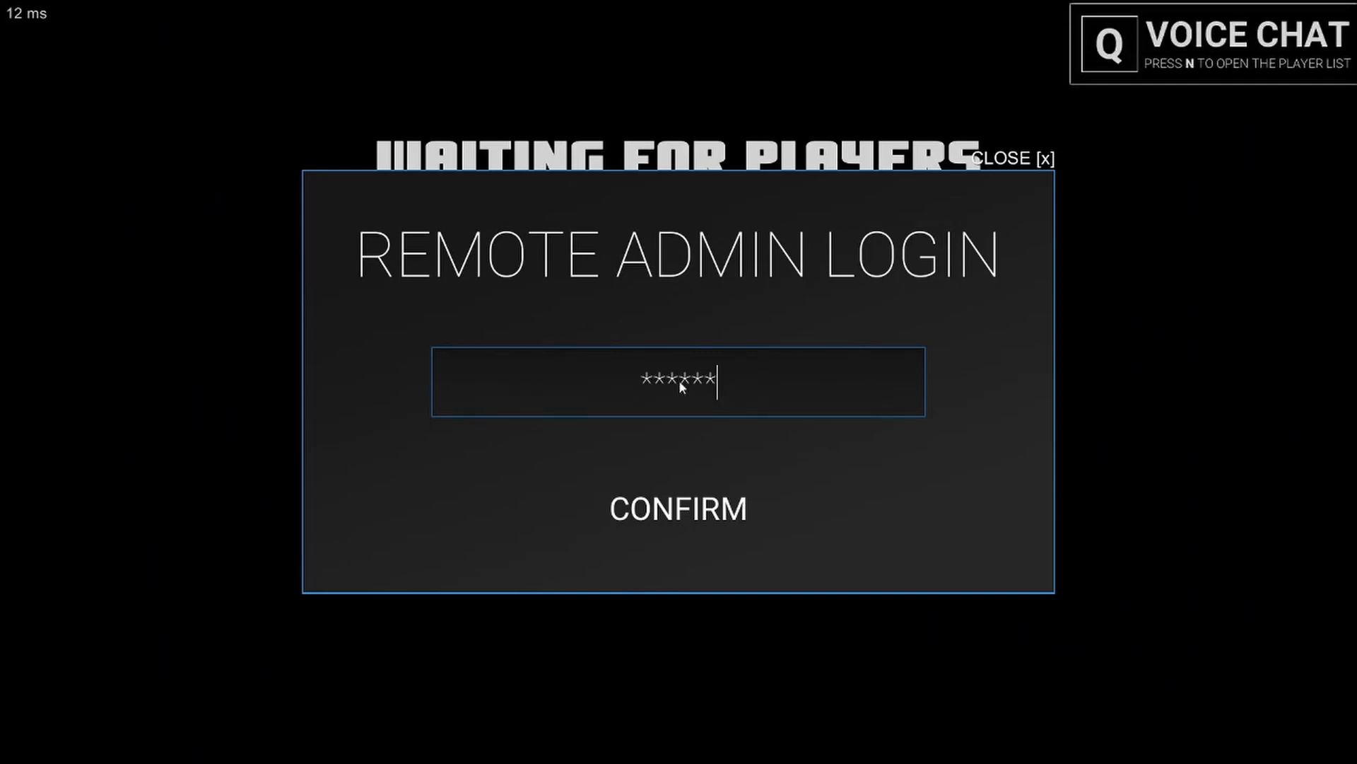
Enter the new admin password and confirm the Remote Admin login.
{"action": "key", "text": "BackSpace"}
{"action": "key", "text": "BackSpace"}
{"action": "key", "text": "BackSpace"}
{"action": "key", "text": "BackSpace"}
{"action": "type", "text": "*******"}
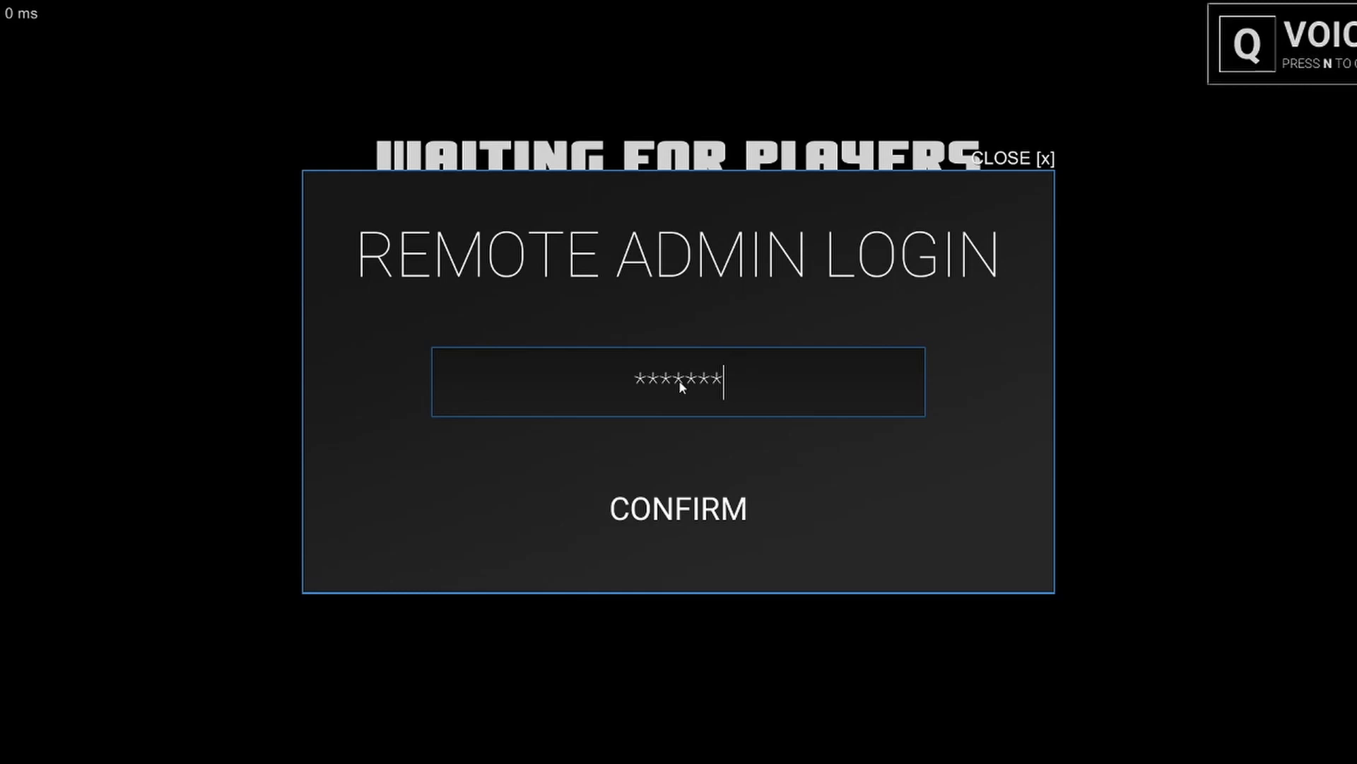
{"action": "type", "text": "**"}
{"action": "left_click", "coordinate": [681, 487]}
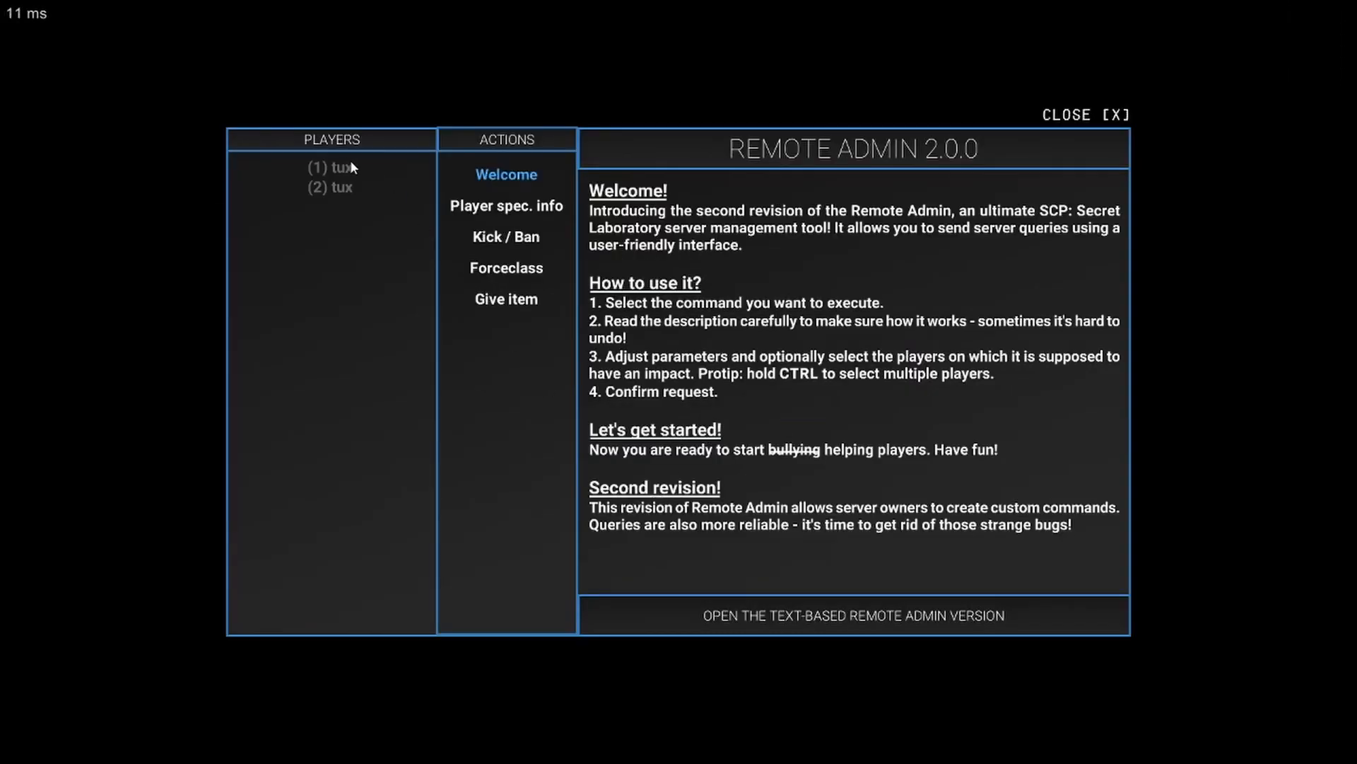
Select the tux player in the Remote Admin list, then return to the game round.
{"action": "left_click", "coordinate": [326, 188]}
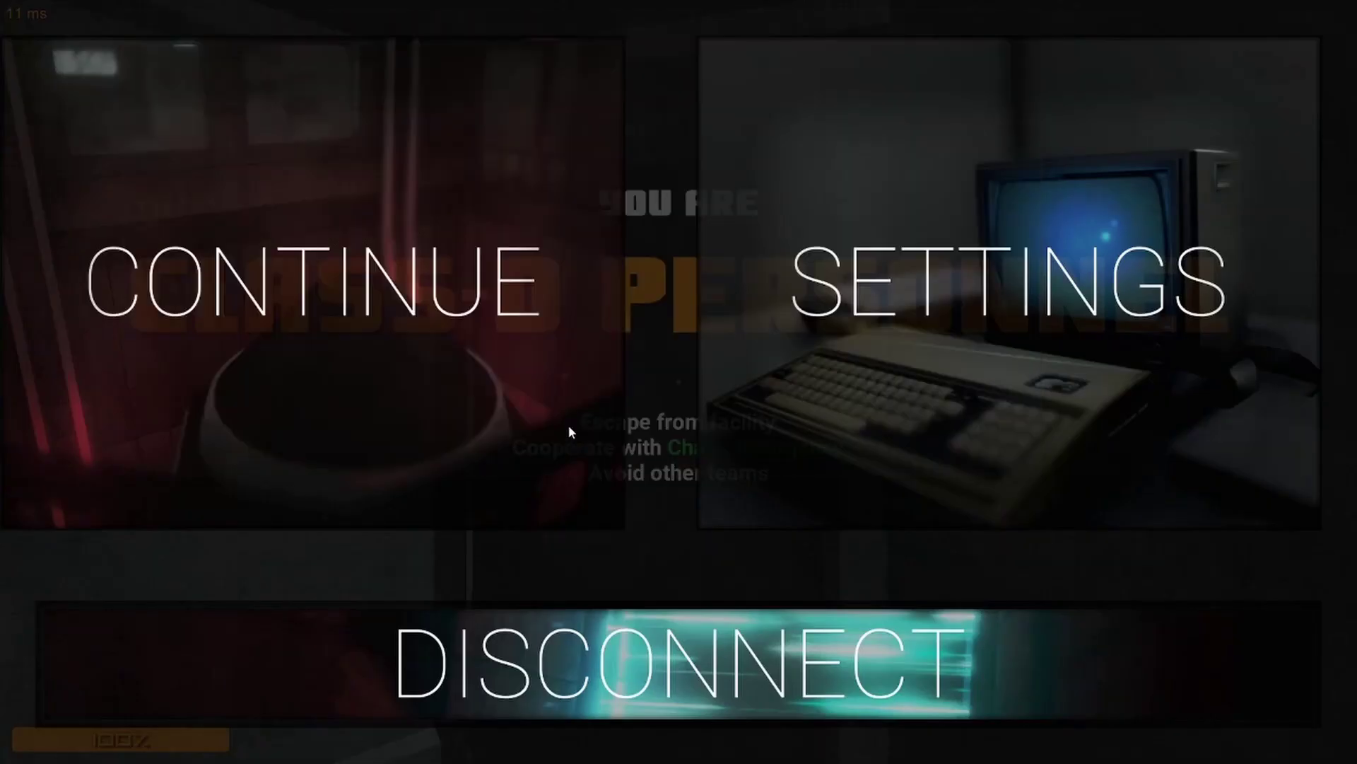
{"action": "left_click", "coordinate": [567, 427]}
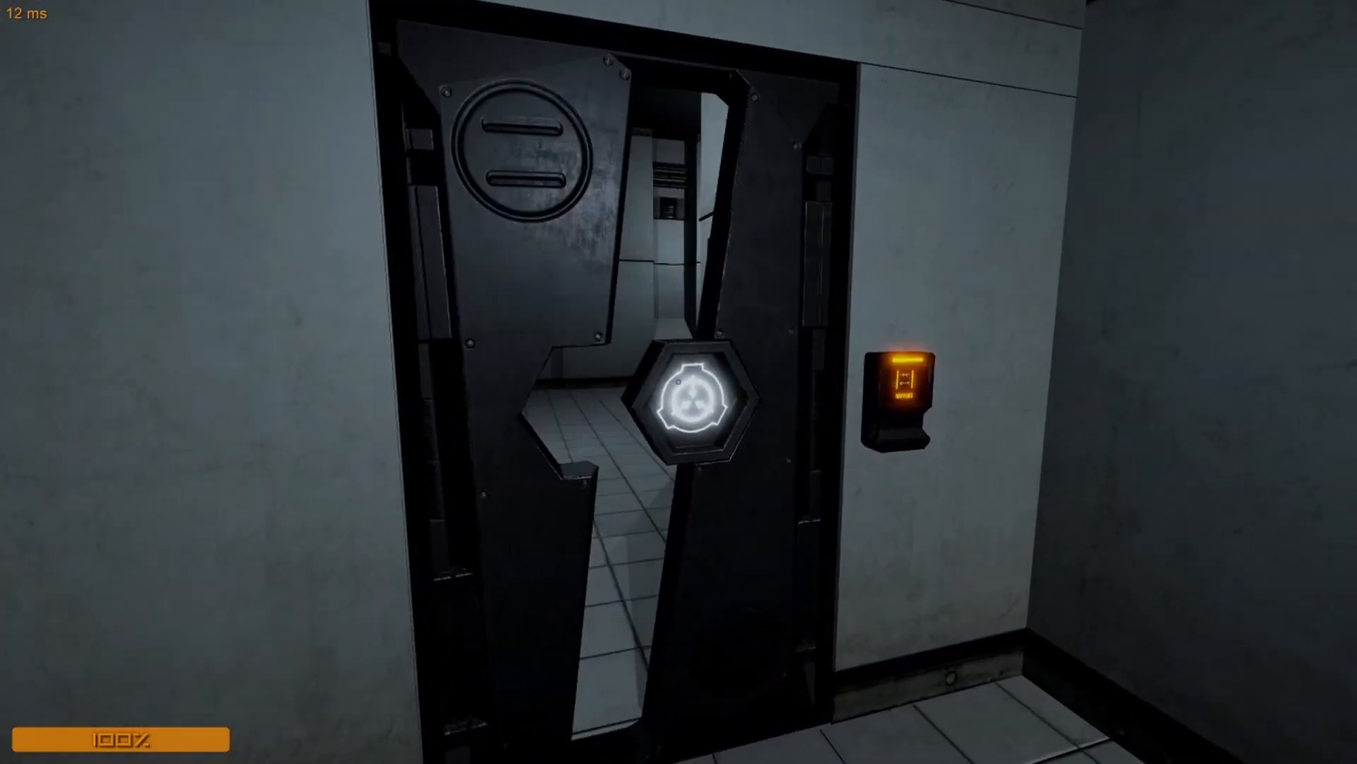
Leave the cell, check the inventory, and head past the barred gate down the corridor.
{"action": "key", "text": "w"}
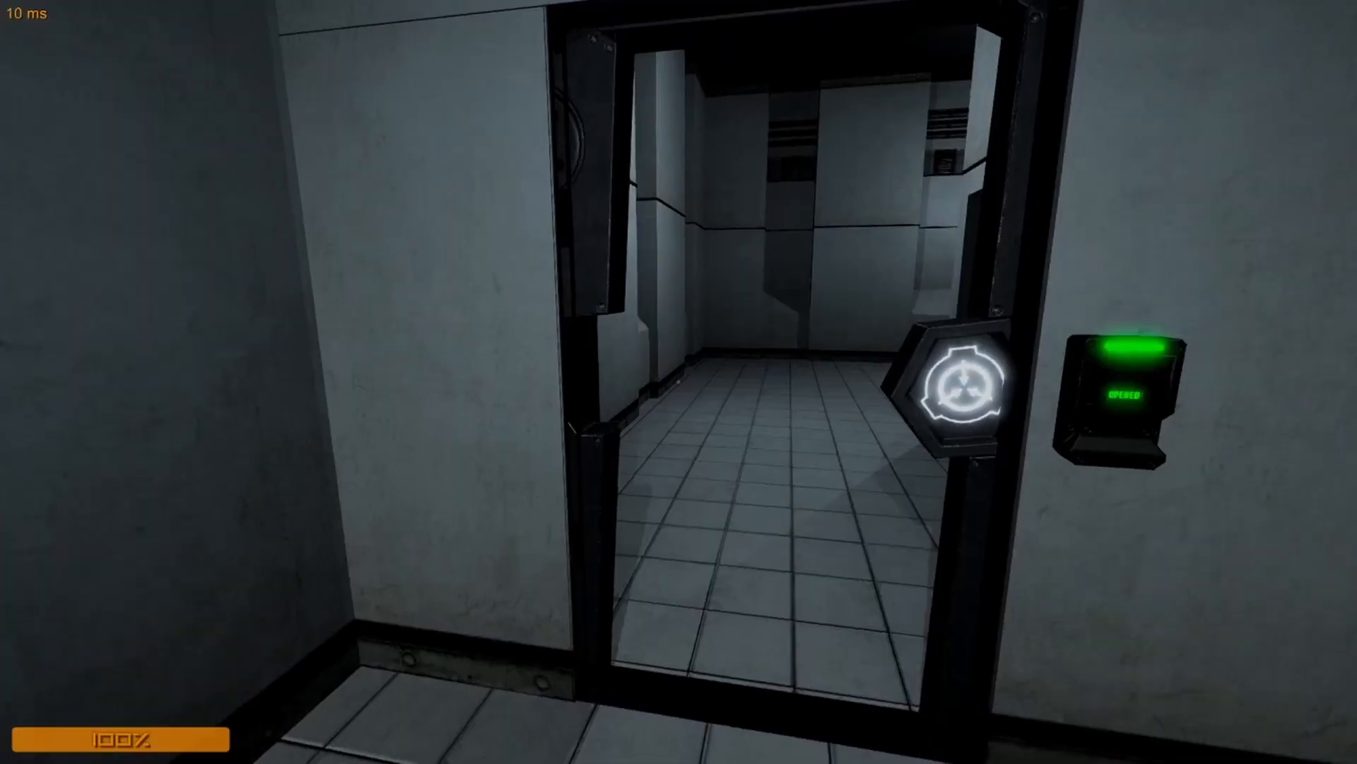
{"action": "key", "text": "Tab"}
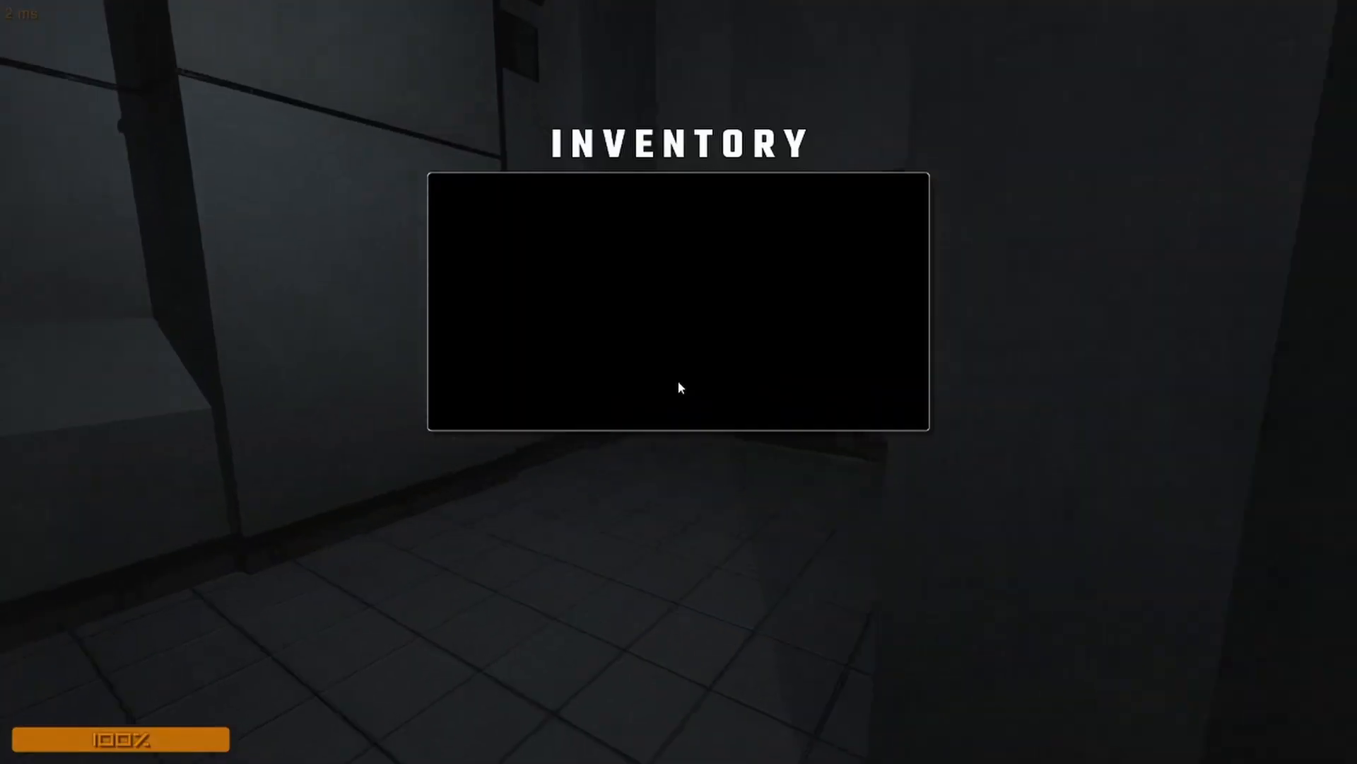
{"action": "key", "text": "Tab"}
{"action": "key", "text": "w"}
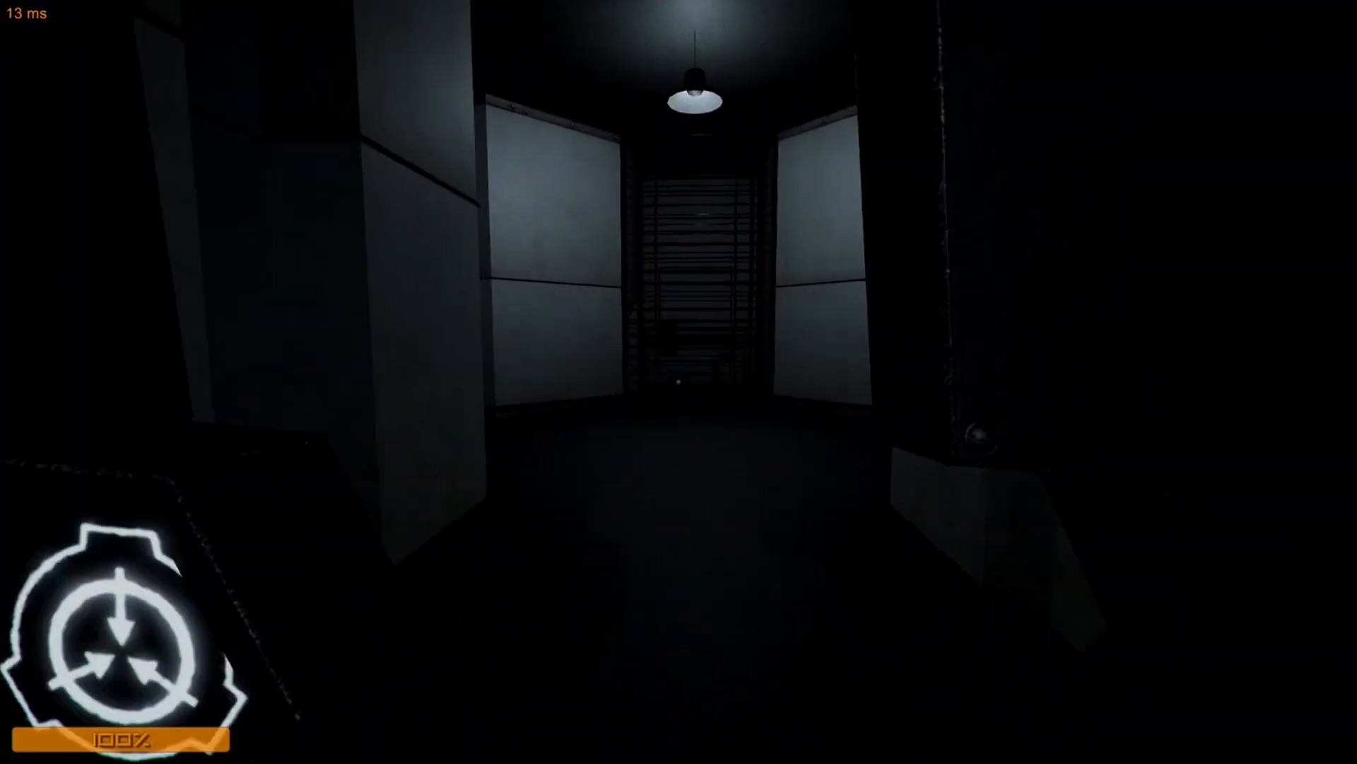
{"action": "key", "text": "w"}
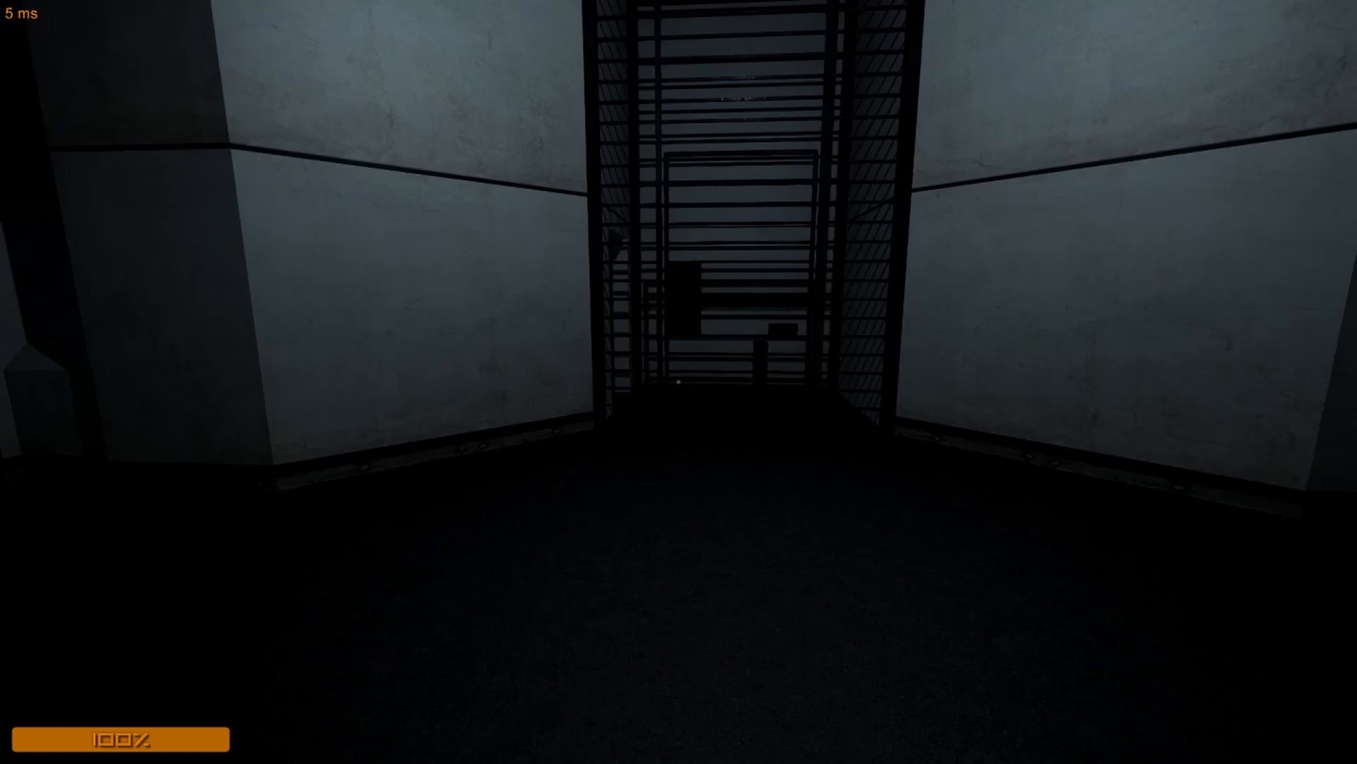
{"action": "key", "text": "w"}
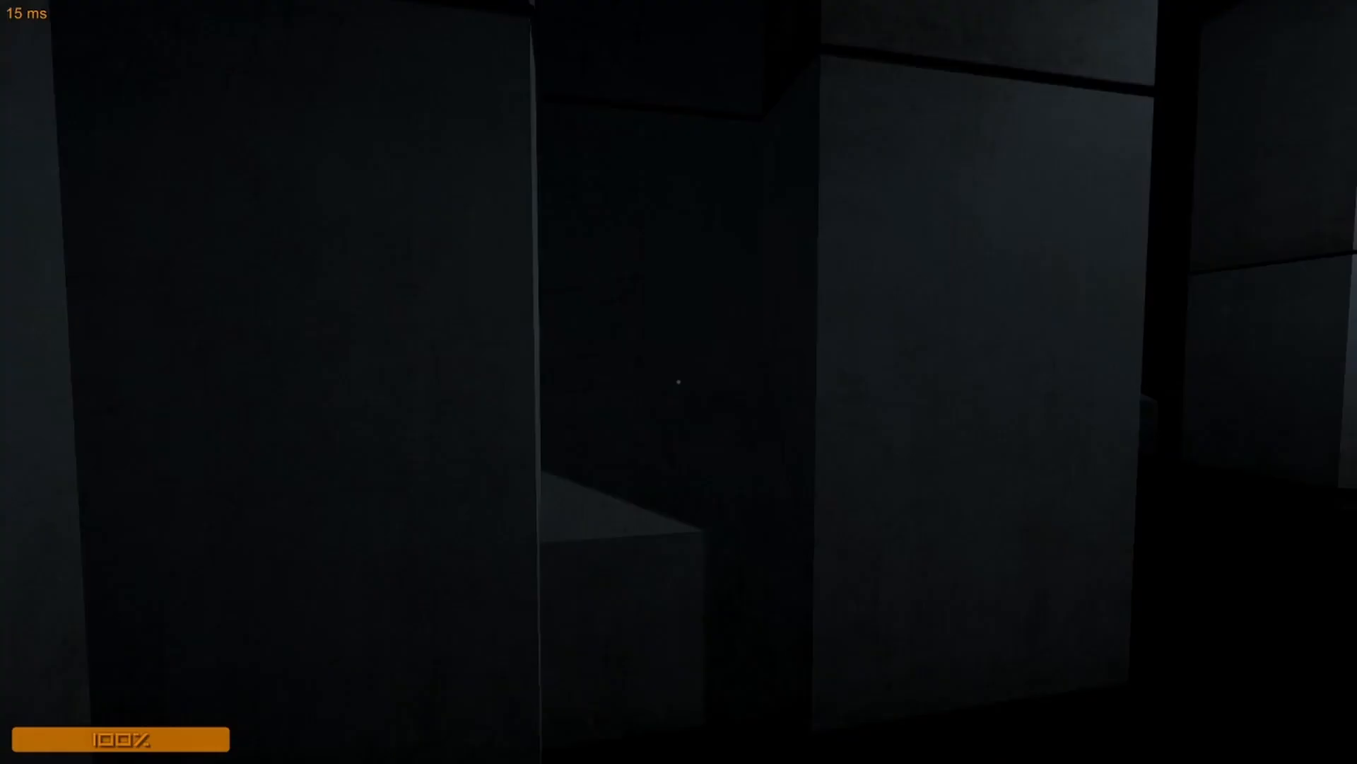
Follow the tiled corridor, swipe the keycard door and continue toward the SCP-372 room.
{"action": "key", "text": "w"}
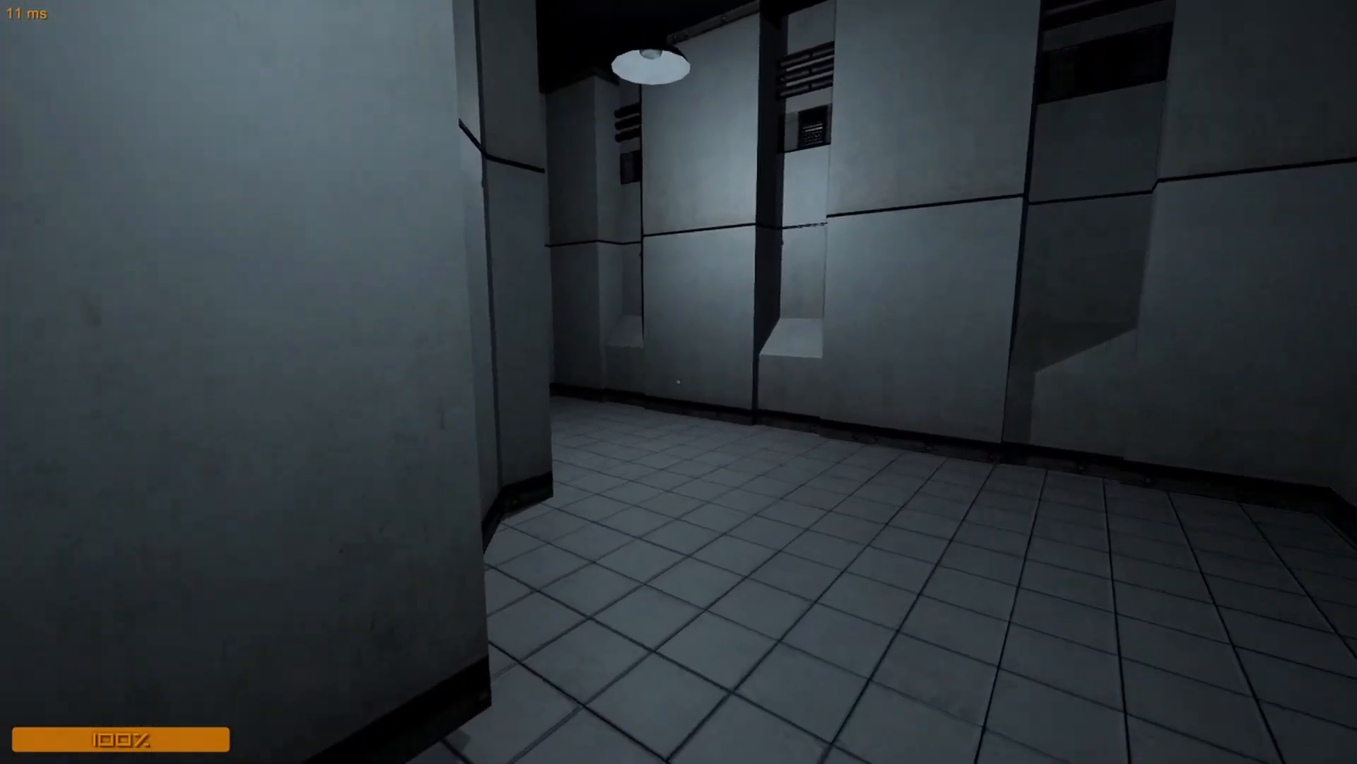
{"action": "key", "text": "w"}
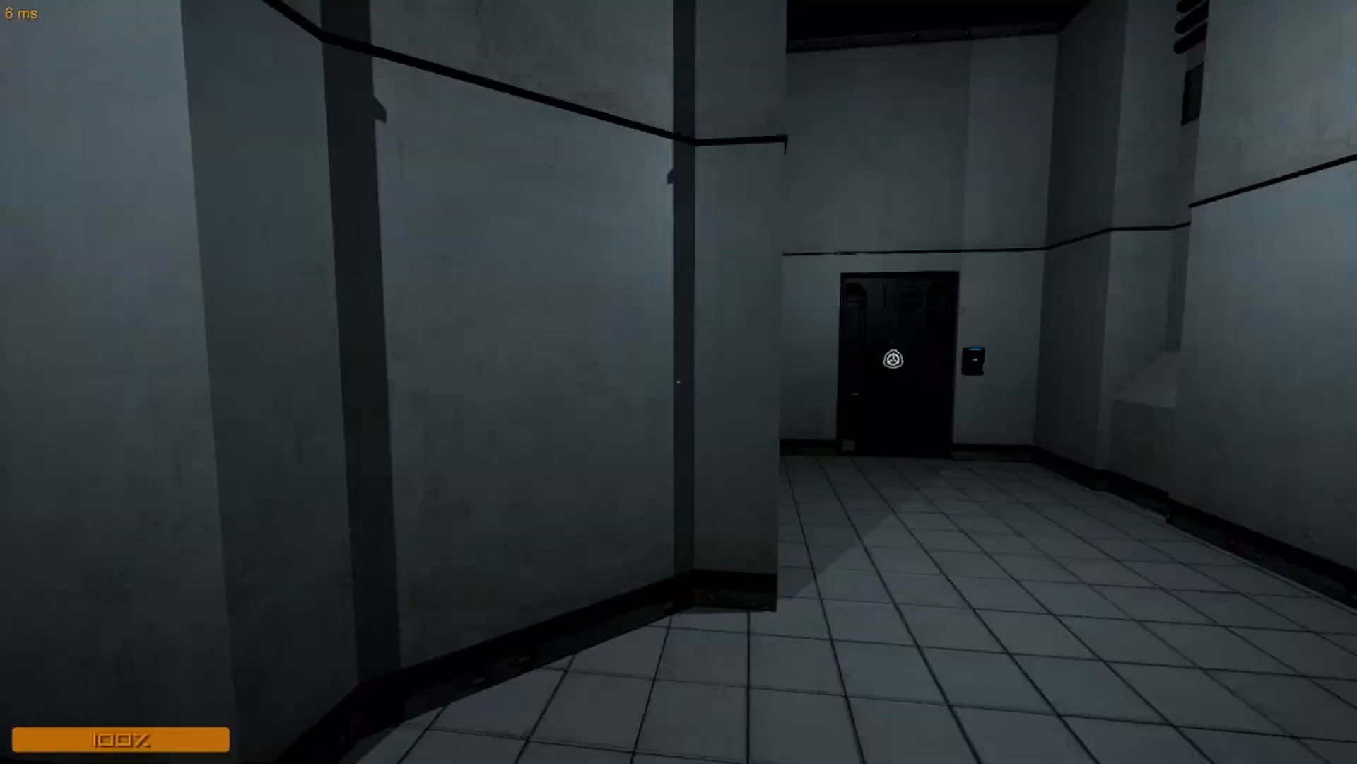
{"action": "key", "text": "w"}
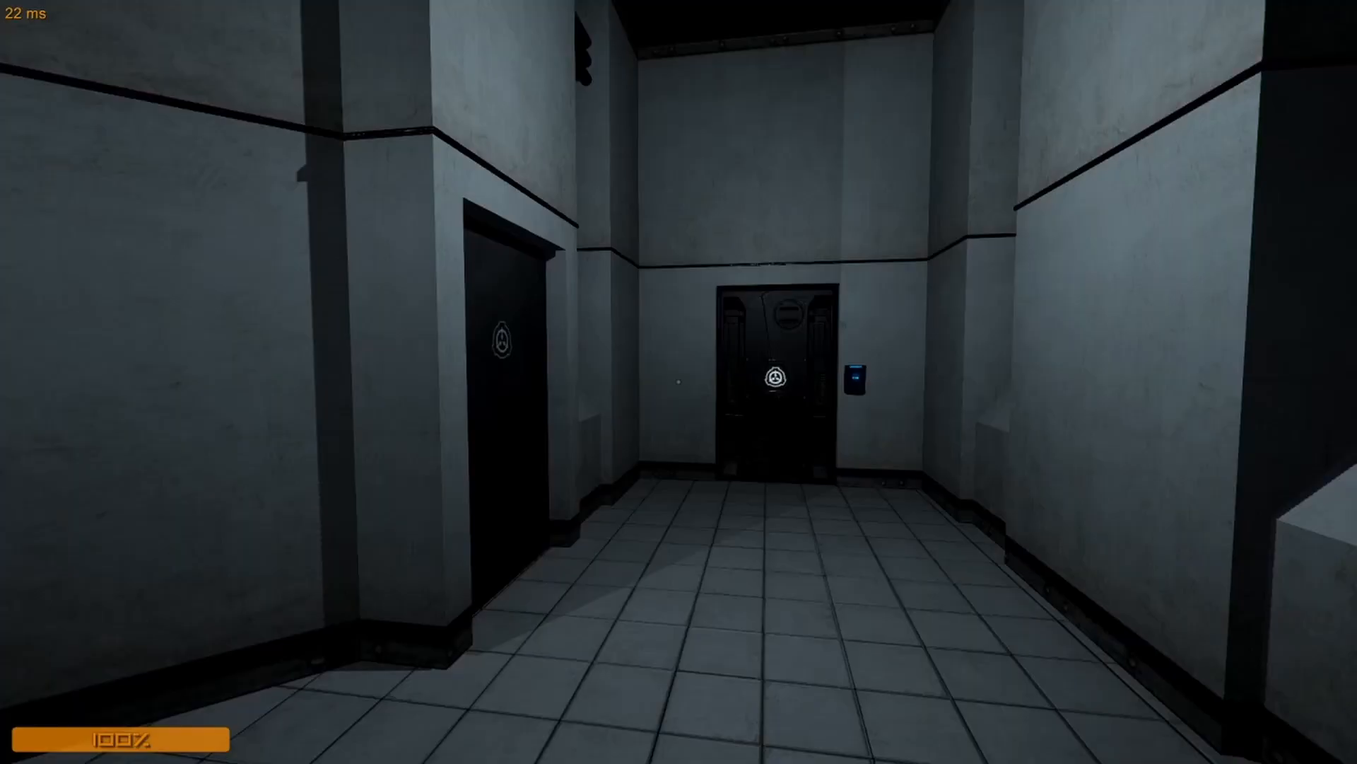
{"action": "key", "text": "w"}
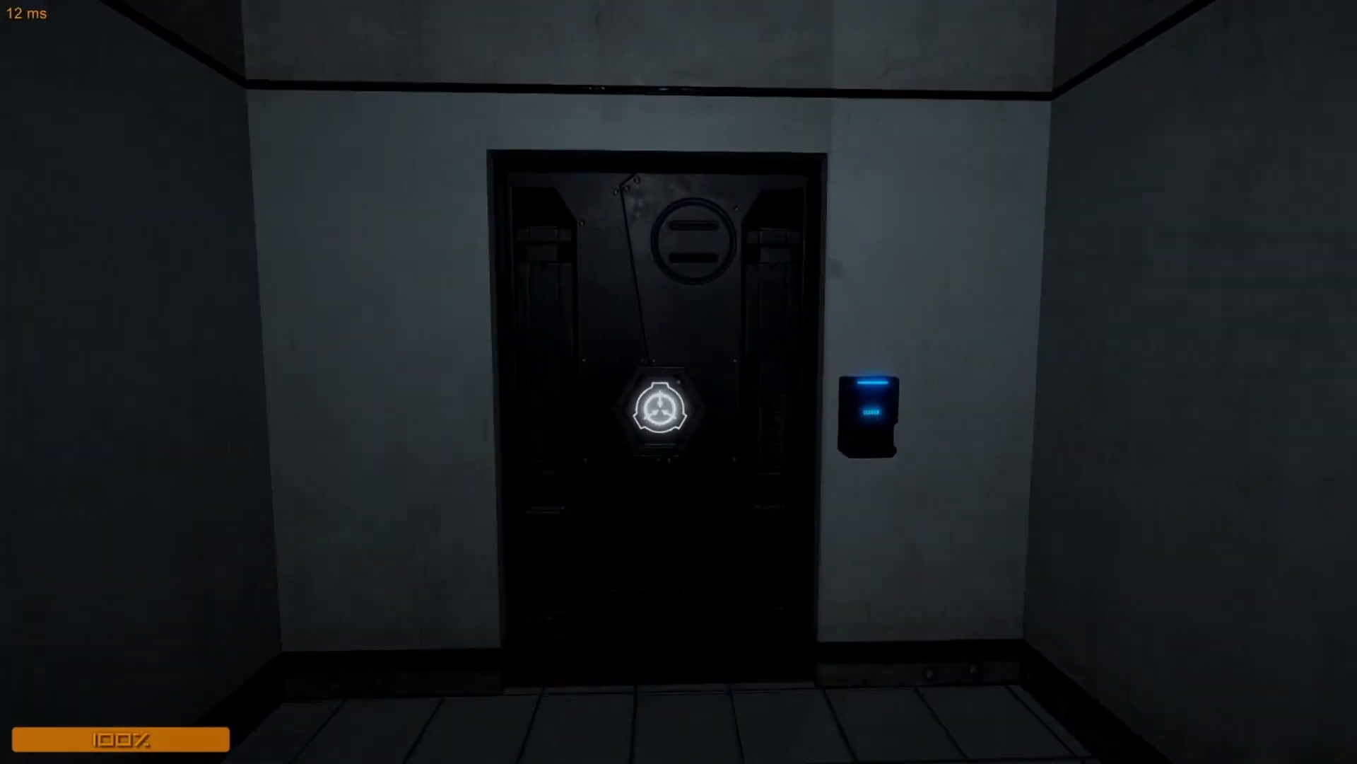
{"action": "key", "text": "e"}
{"action": "key", "text": "w"}
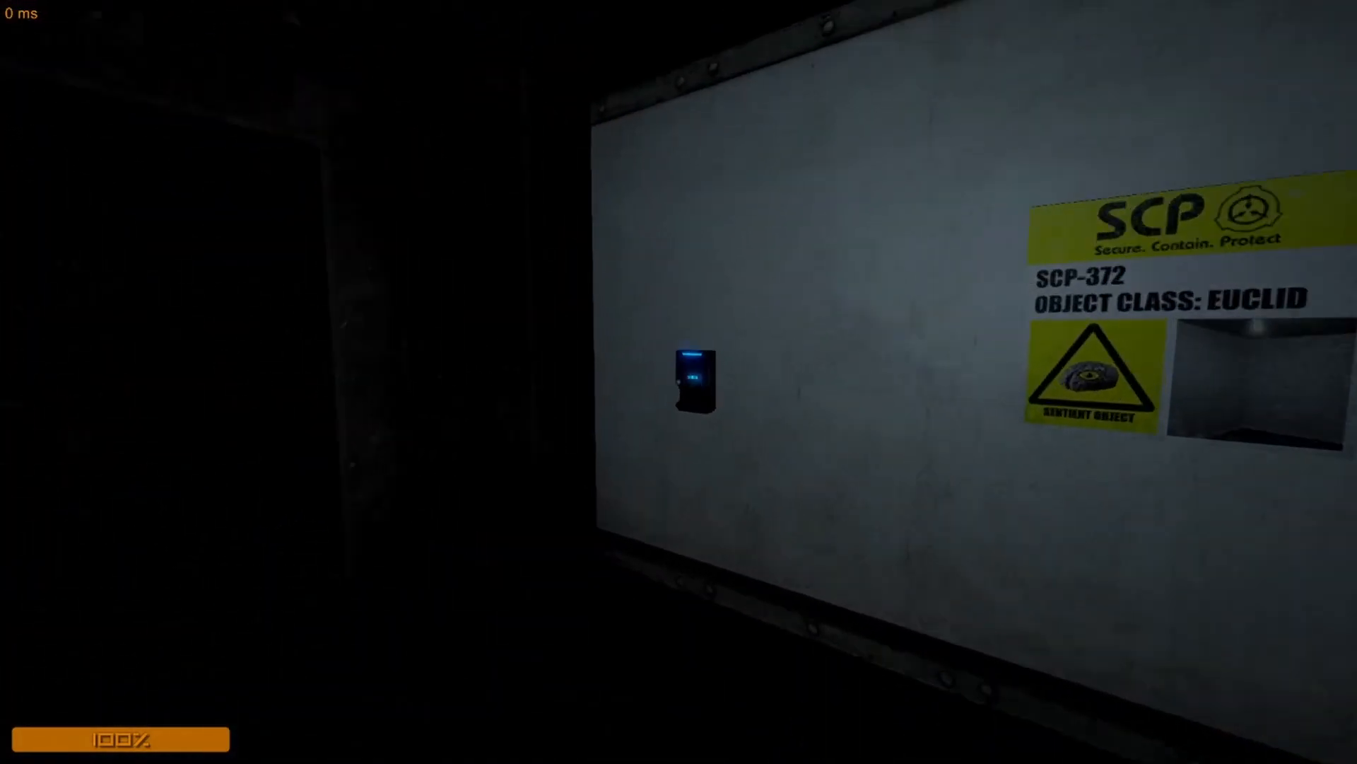
{"action": "key", "text": "Tab"}
{"action": "key", "text": "Tab"}
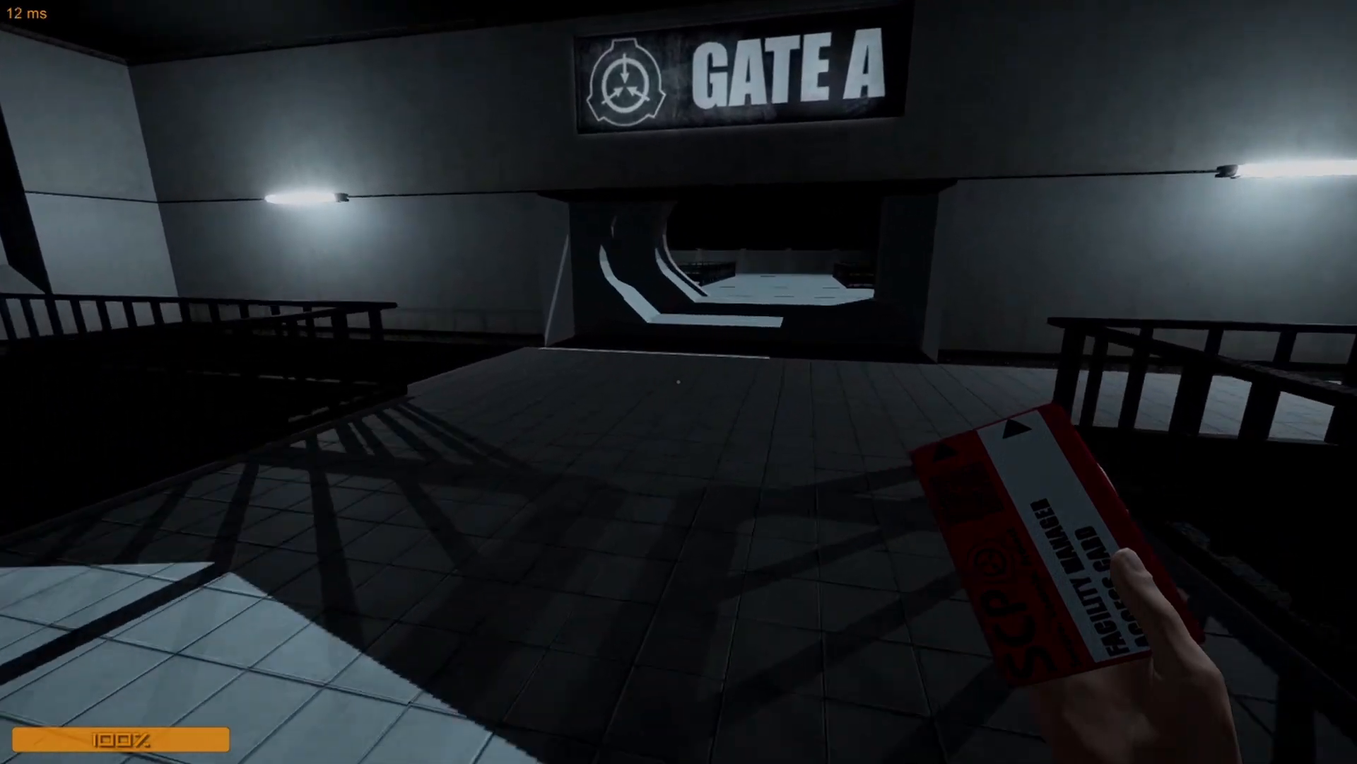
Walk through Gate A and the road tunnel until the escape triggers a Chaos Insurgency respawn.
{"action": "key", "text": "w"}
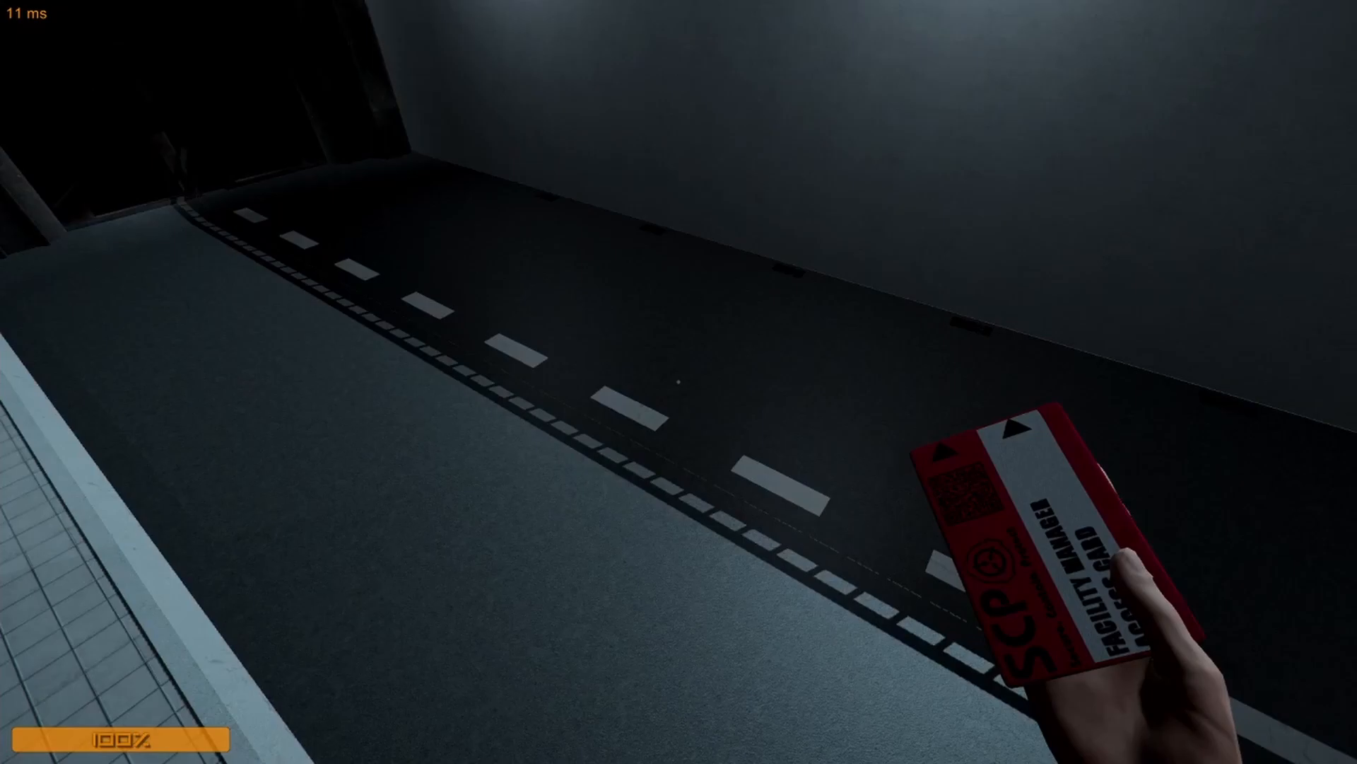
{"action": "key", "text": "Tab"}
{"action": "key", "text": "Tab"}
{"action": "key", "text": "w"}
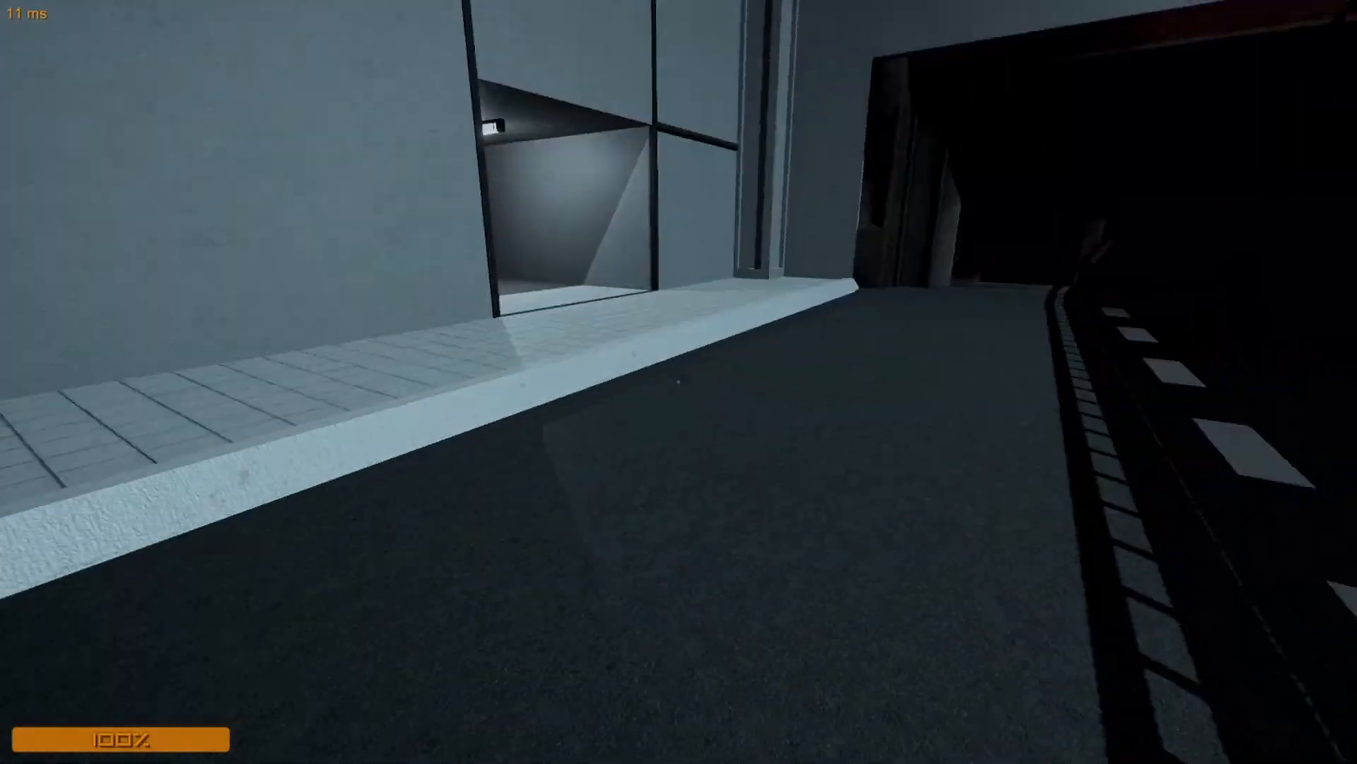
{"action": "key", "text": "w"}
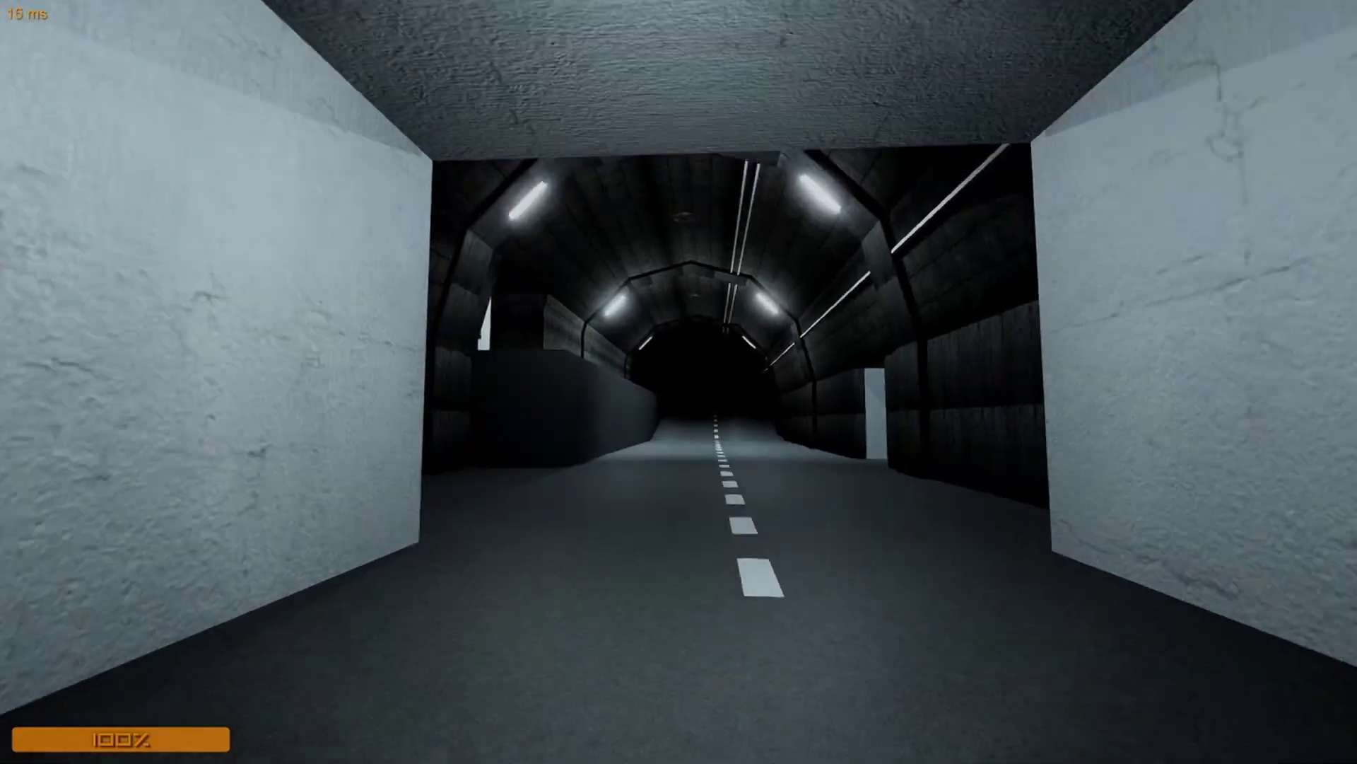
{"action": "key", "text": "w"}
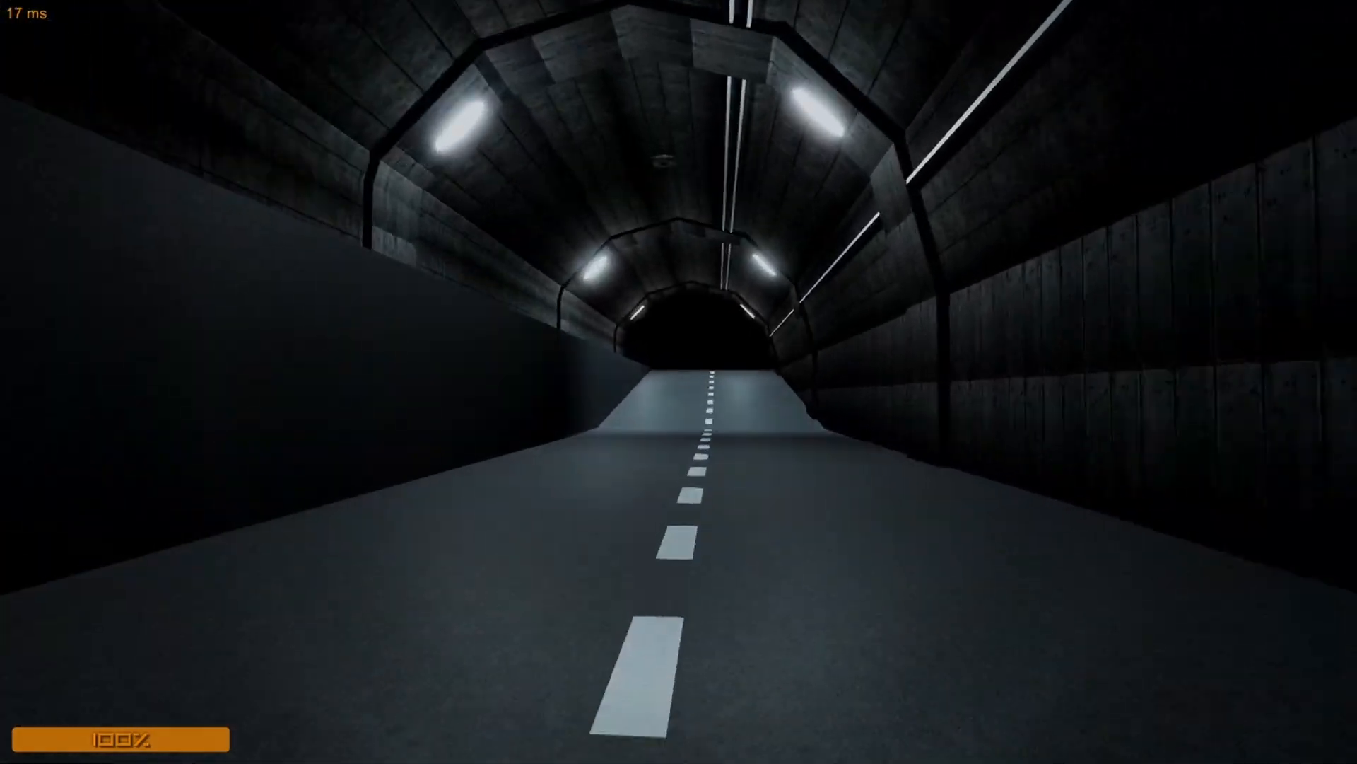
{"action": "key", "text": "w"}
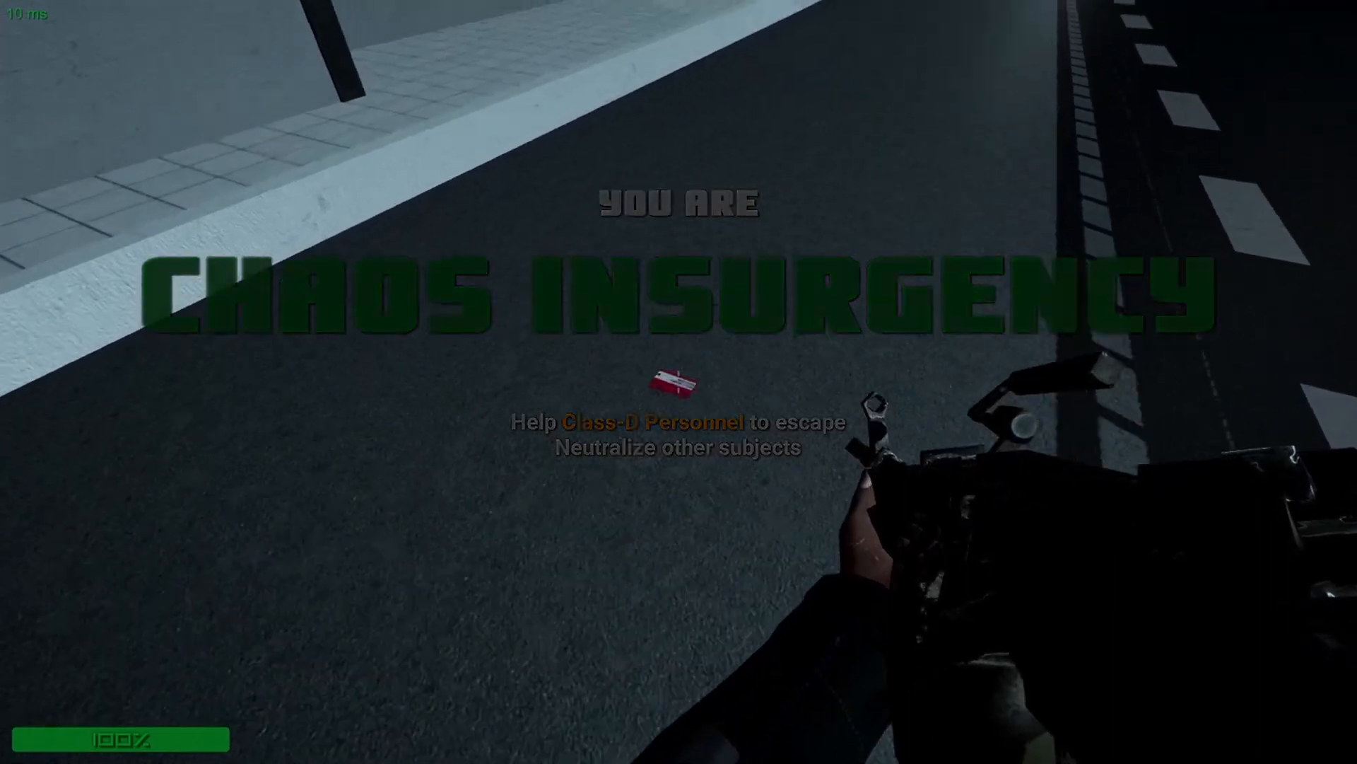
Equip the Facility Manager keycard and swipe it at the Alpha Warhead console.
{"action": "key", "text": "Tab"}
{"action": "left_click", "coordinate": [499, 369]}
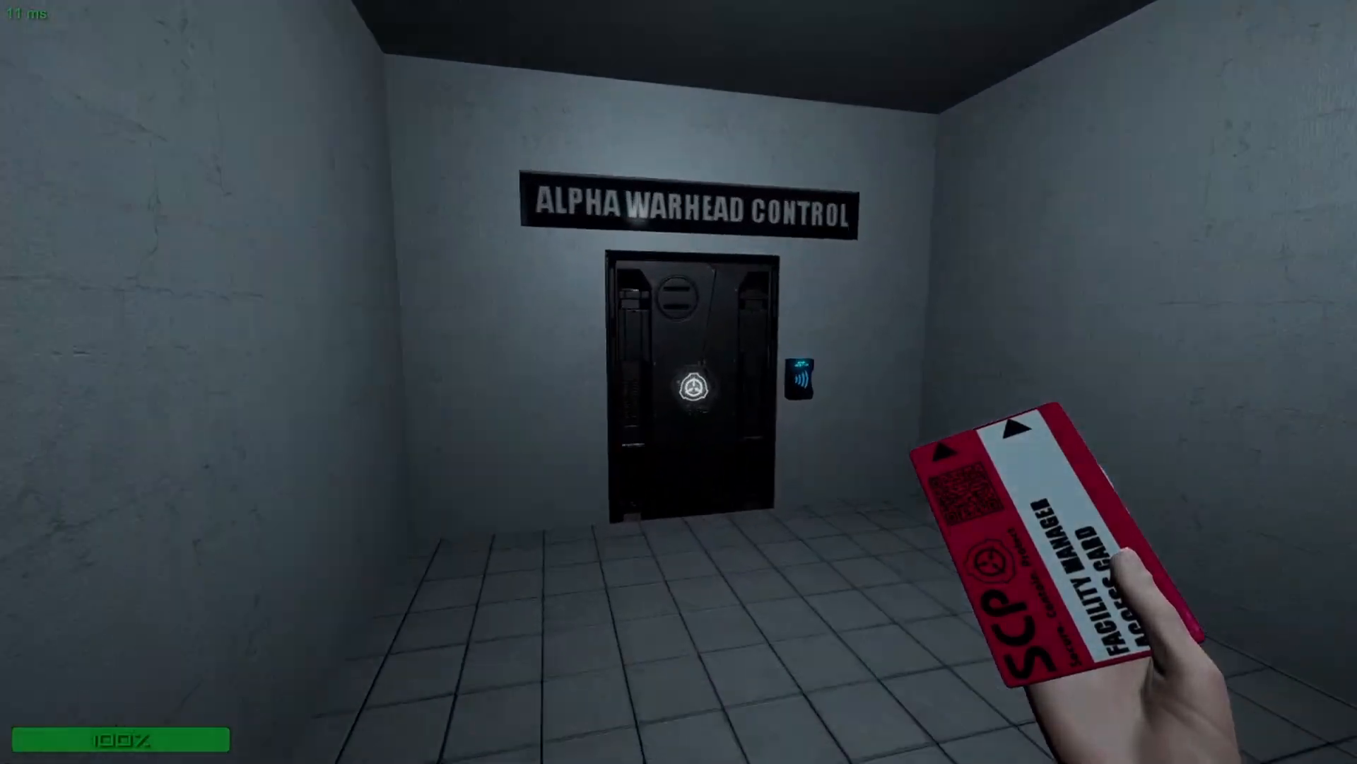
{"action": "key", "text": "e"}
{"action": "key", "text": "w"}
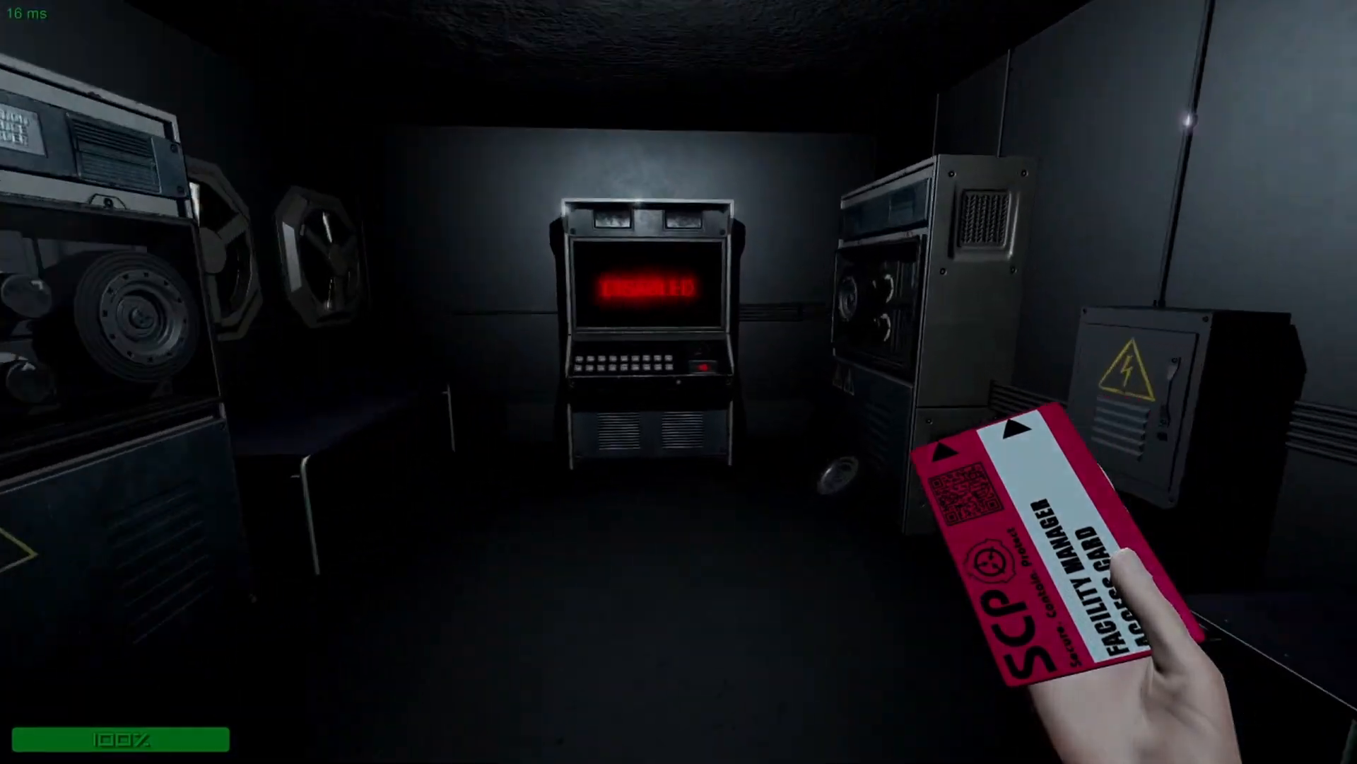
{"action": "key", "text": "e"}
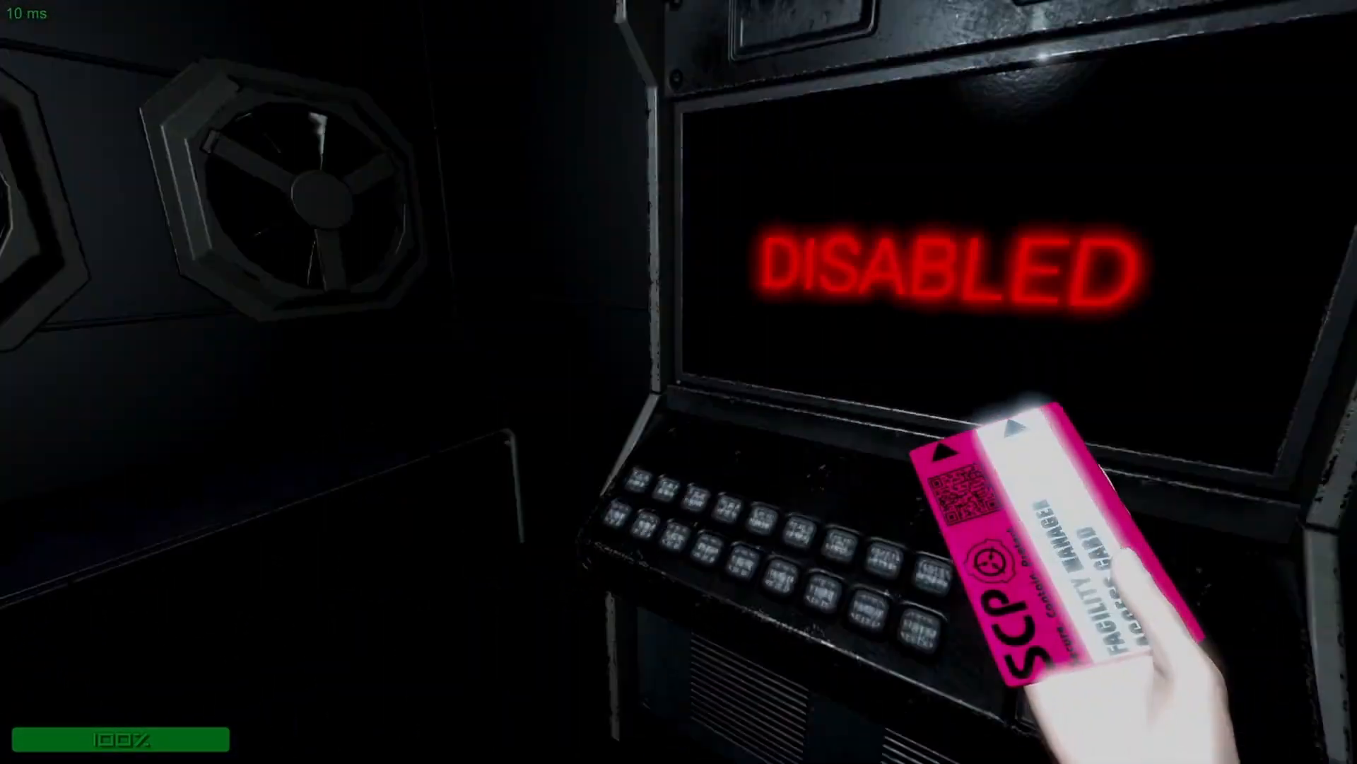
Leave the control room with the rifle equipped and climb the stairs onto the tiled bridge.
{"action": "key", "text": "w"}
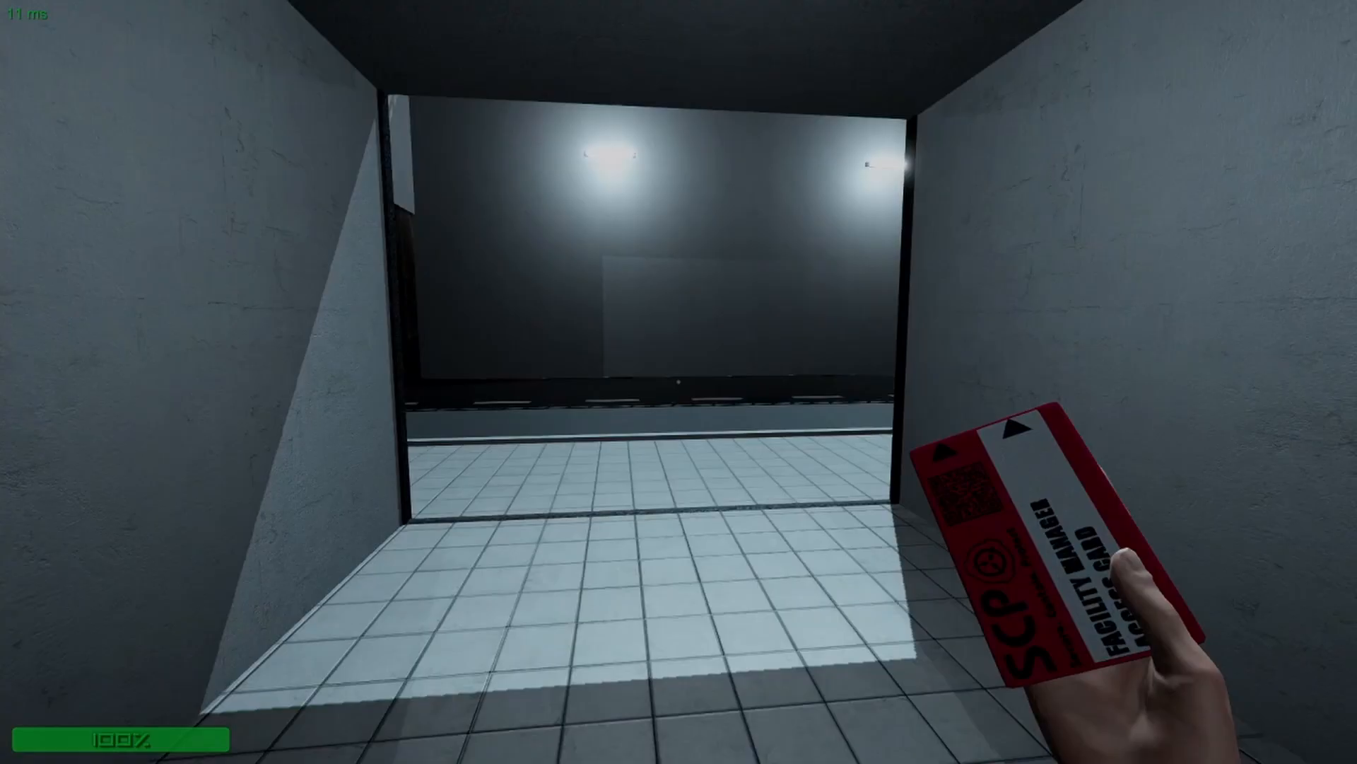
{"action": "key", "text": "w"}
{"action": "key", "text": "2"}
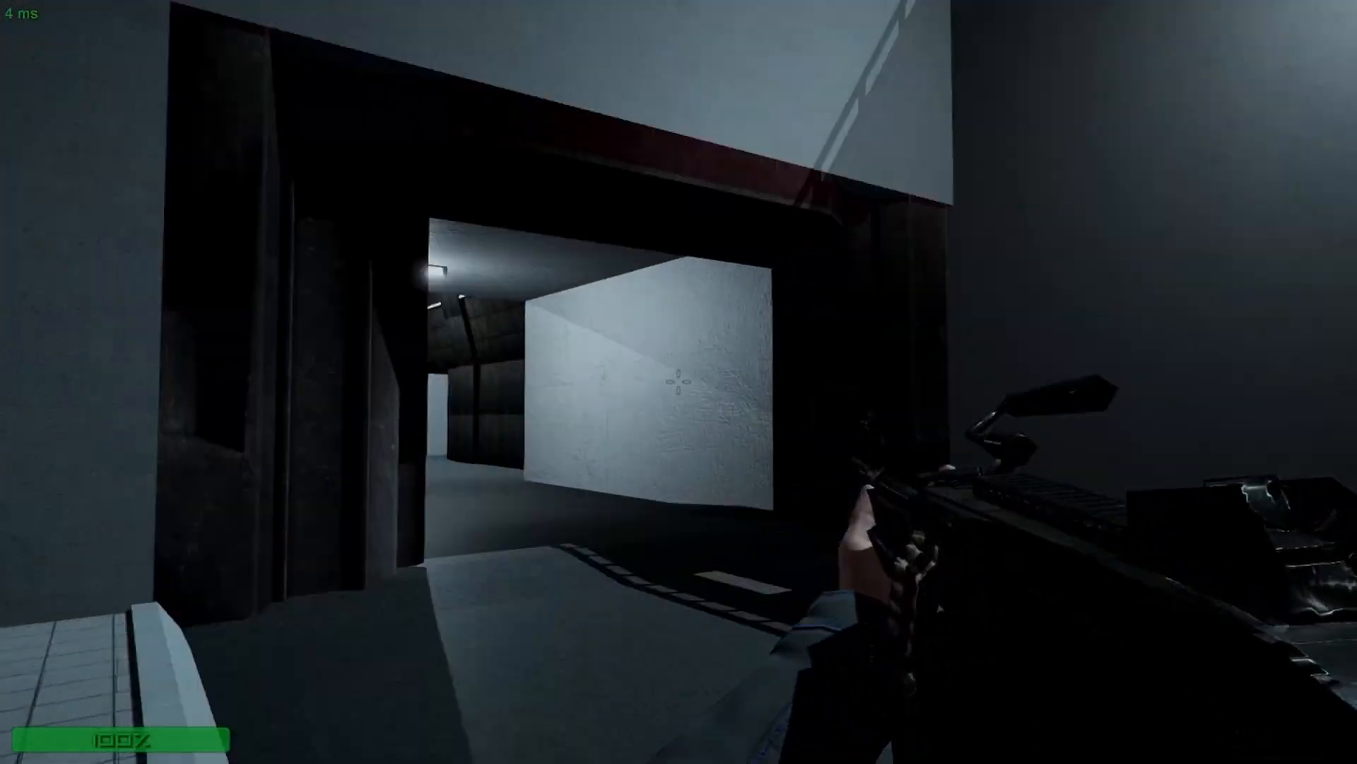
{"action": "key", "text": "w"}
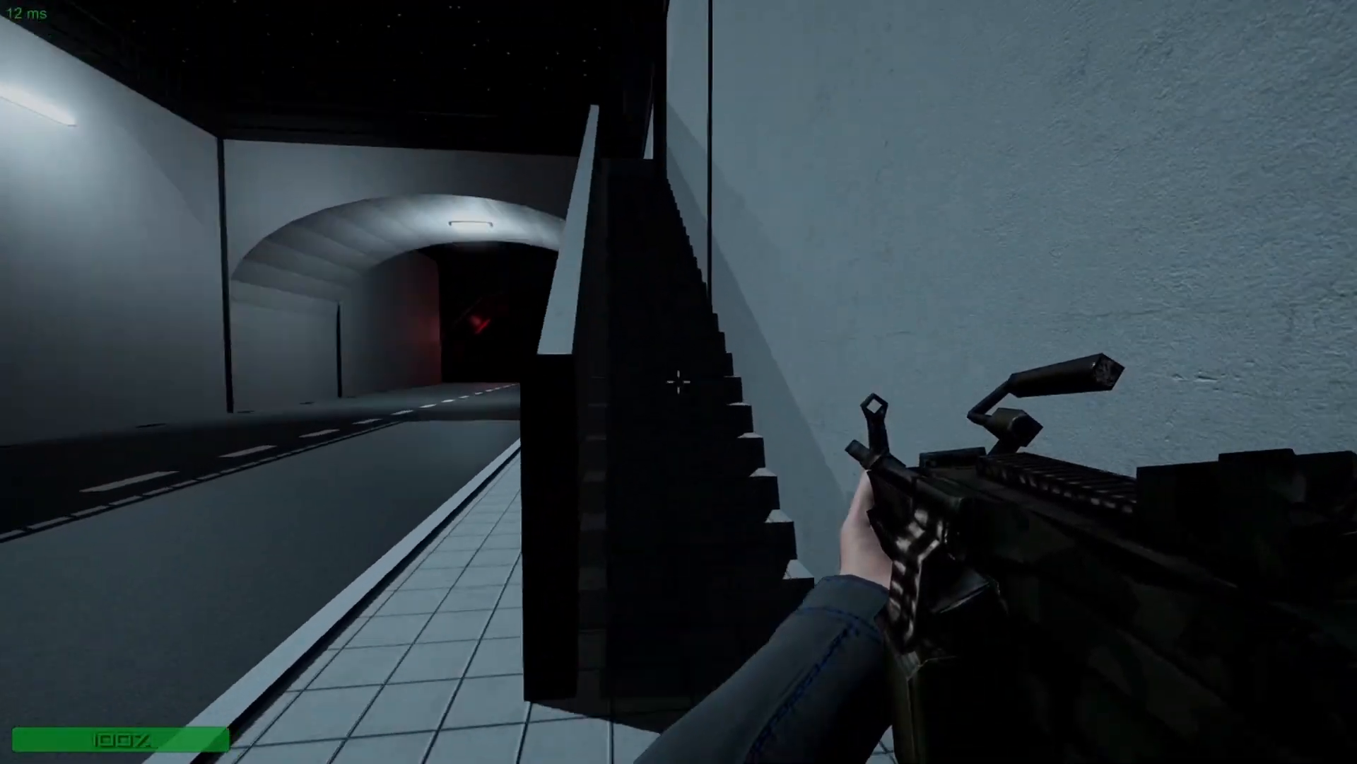
{"action": "key", "text": "w"}
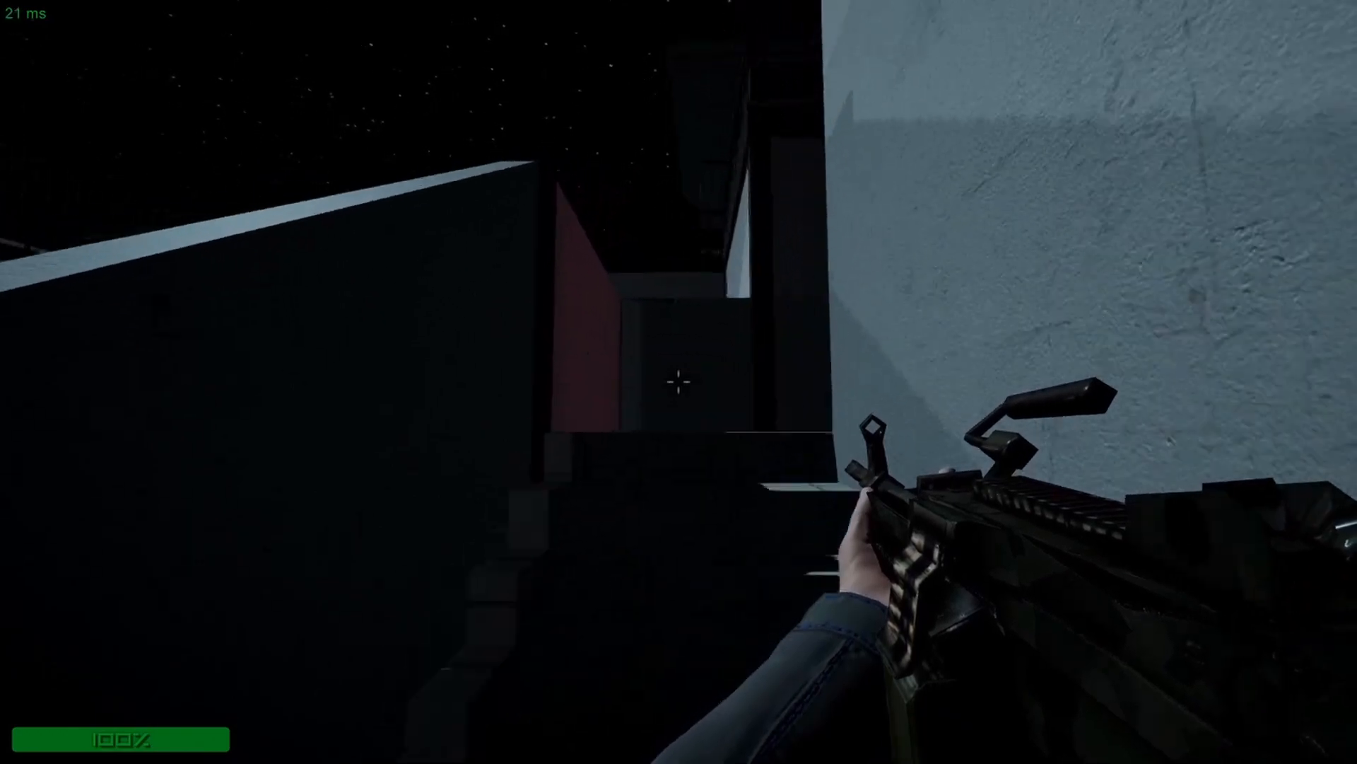
{"action": "key", "text": "w"}
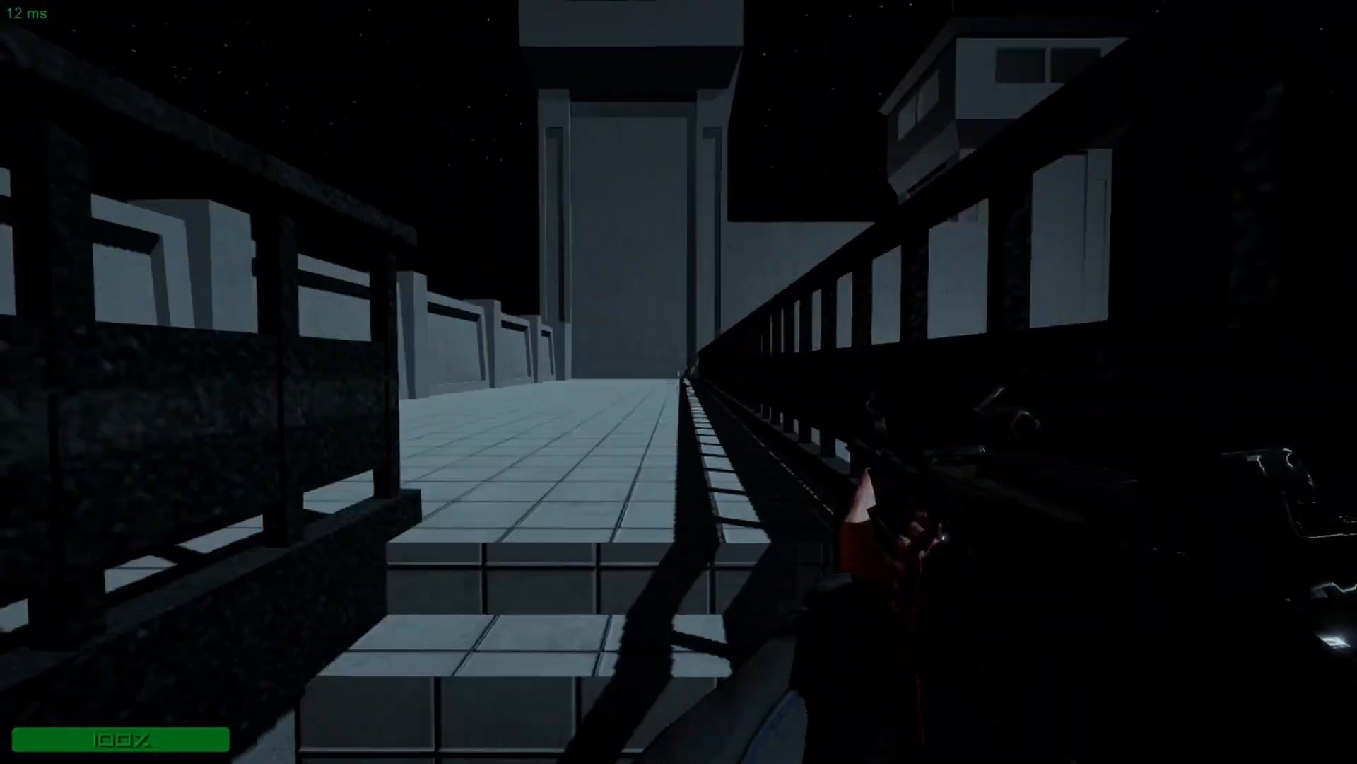